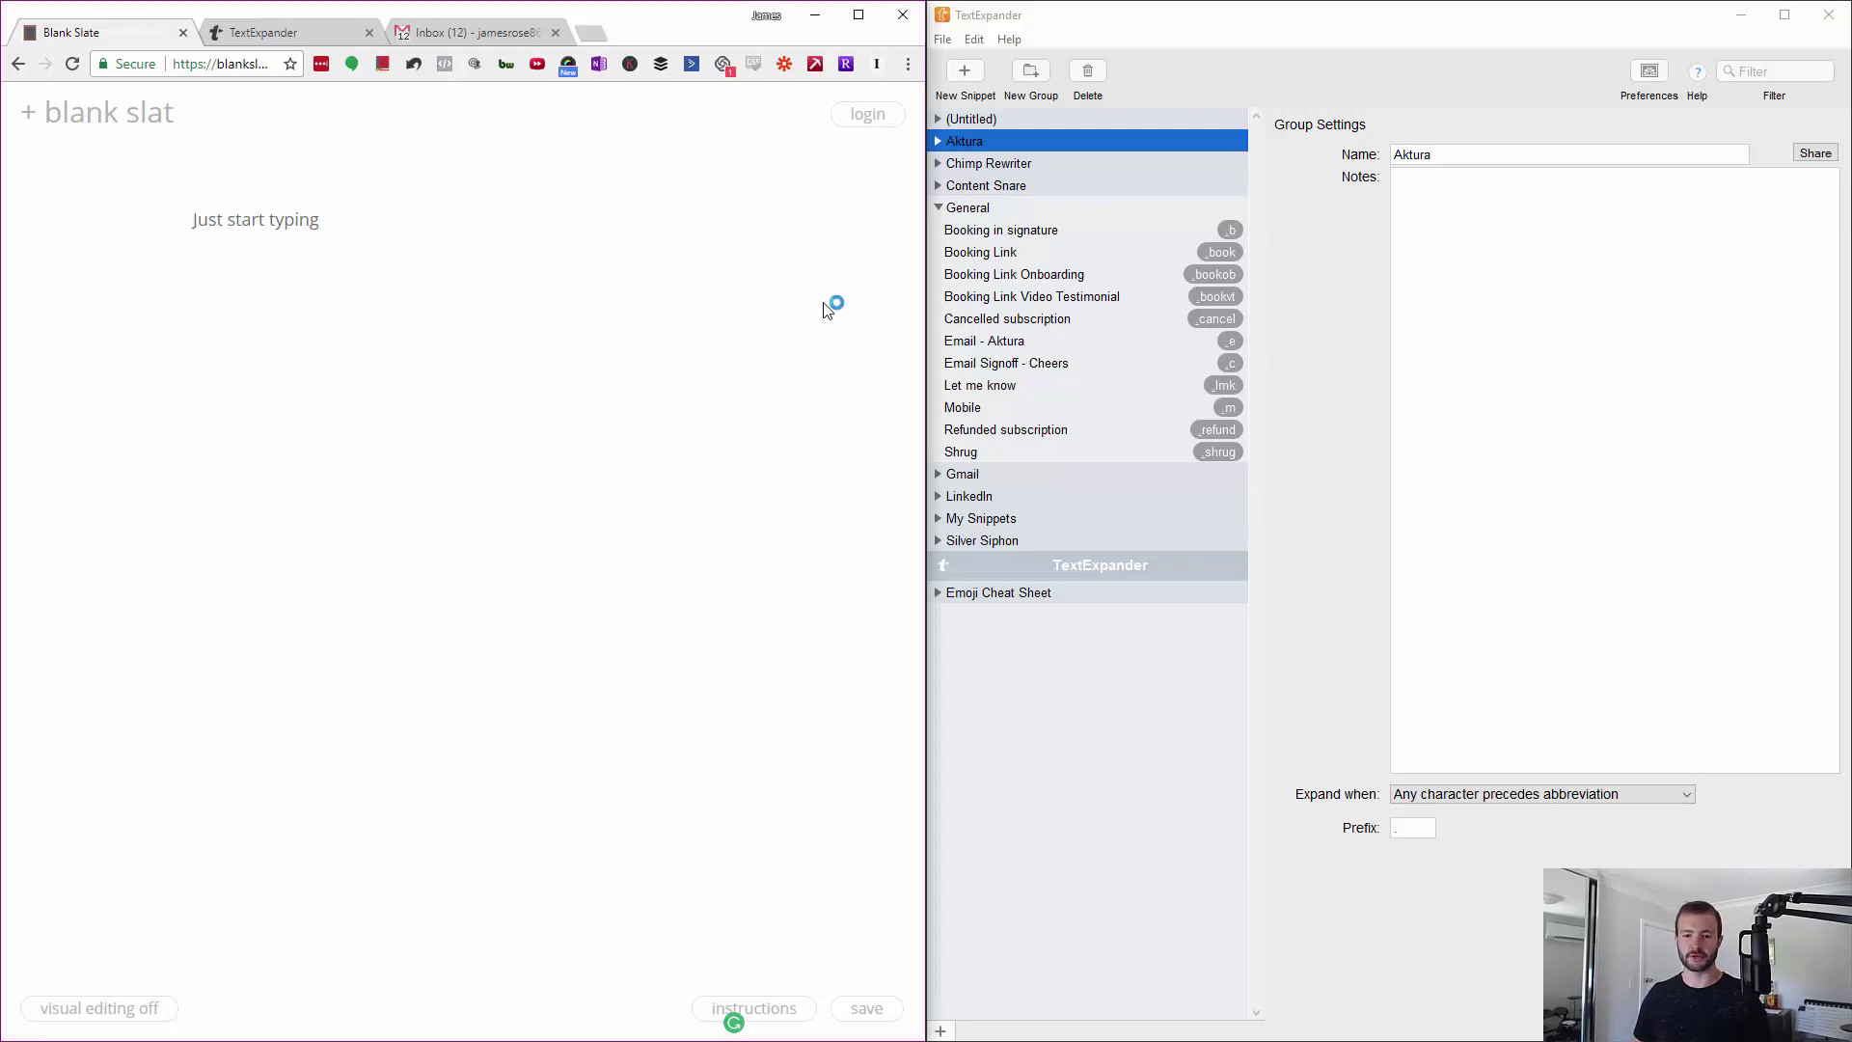
Test the _e abbreviation in Blank Slate, then delete the expanded email address
left_click(955, 209)
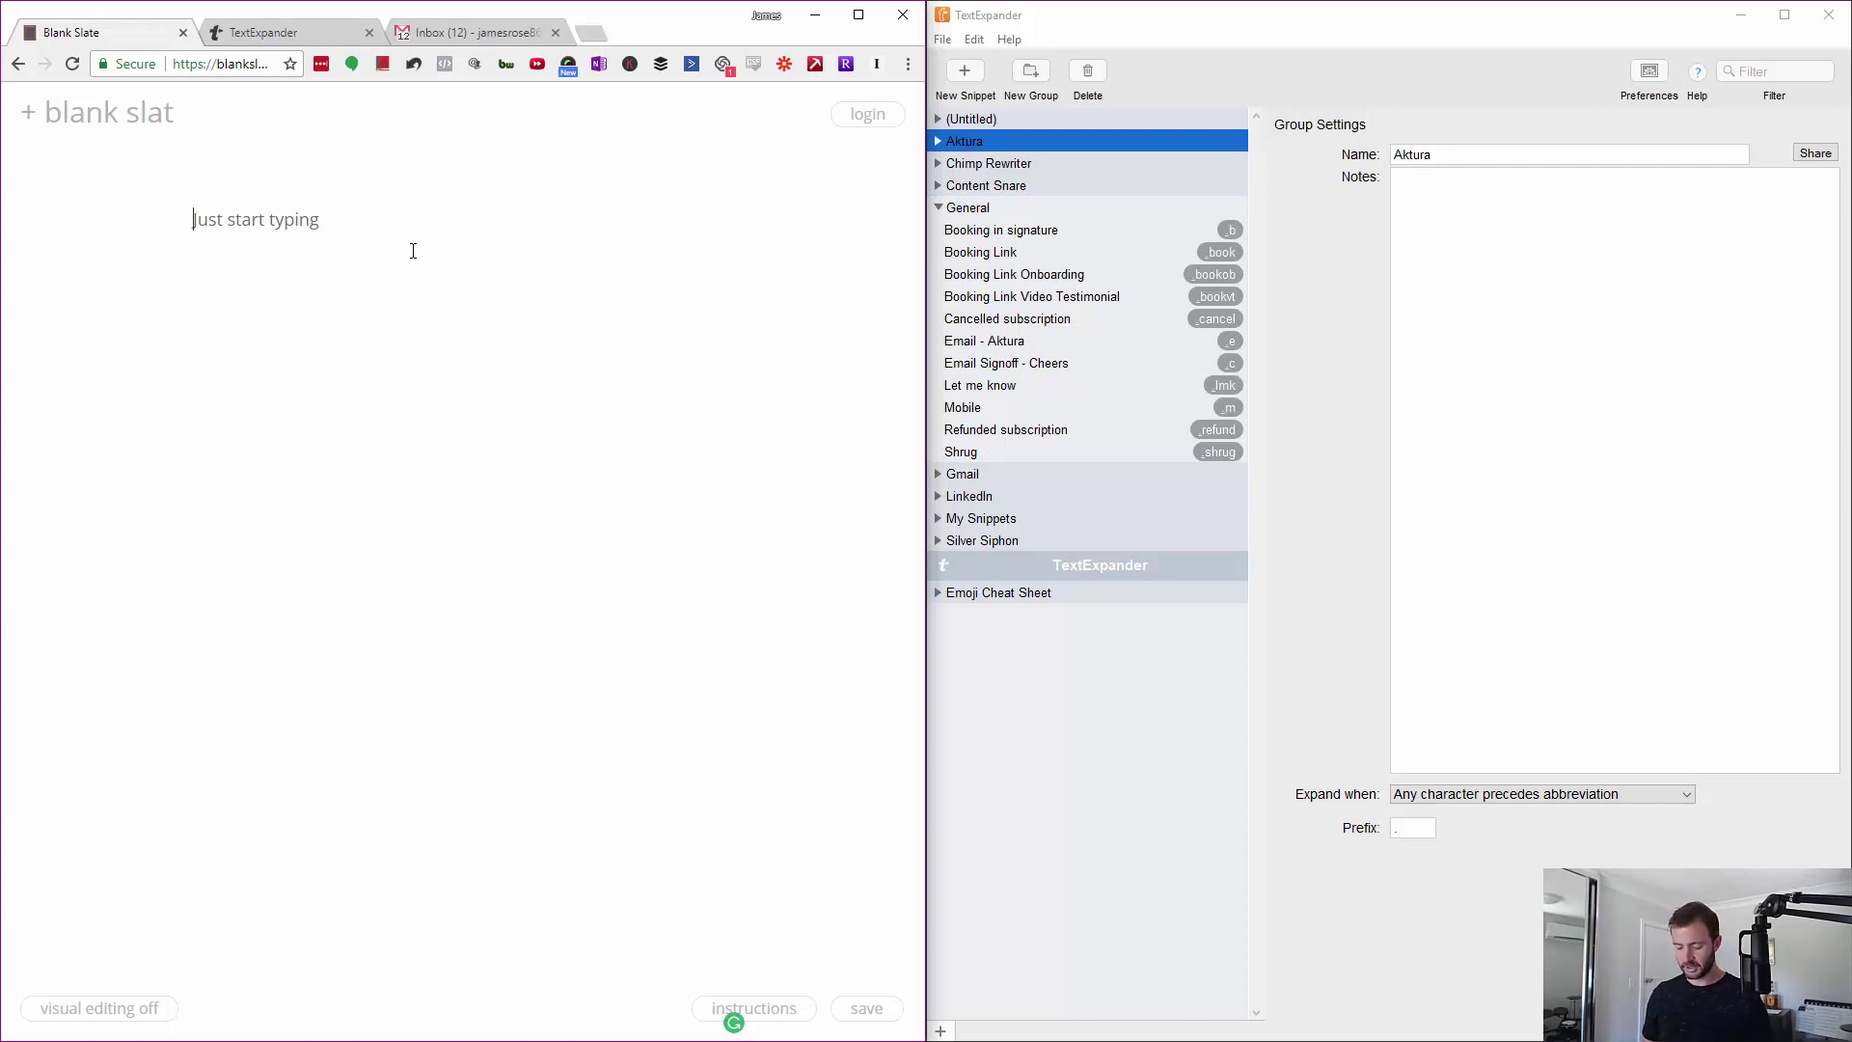
type("_e")
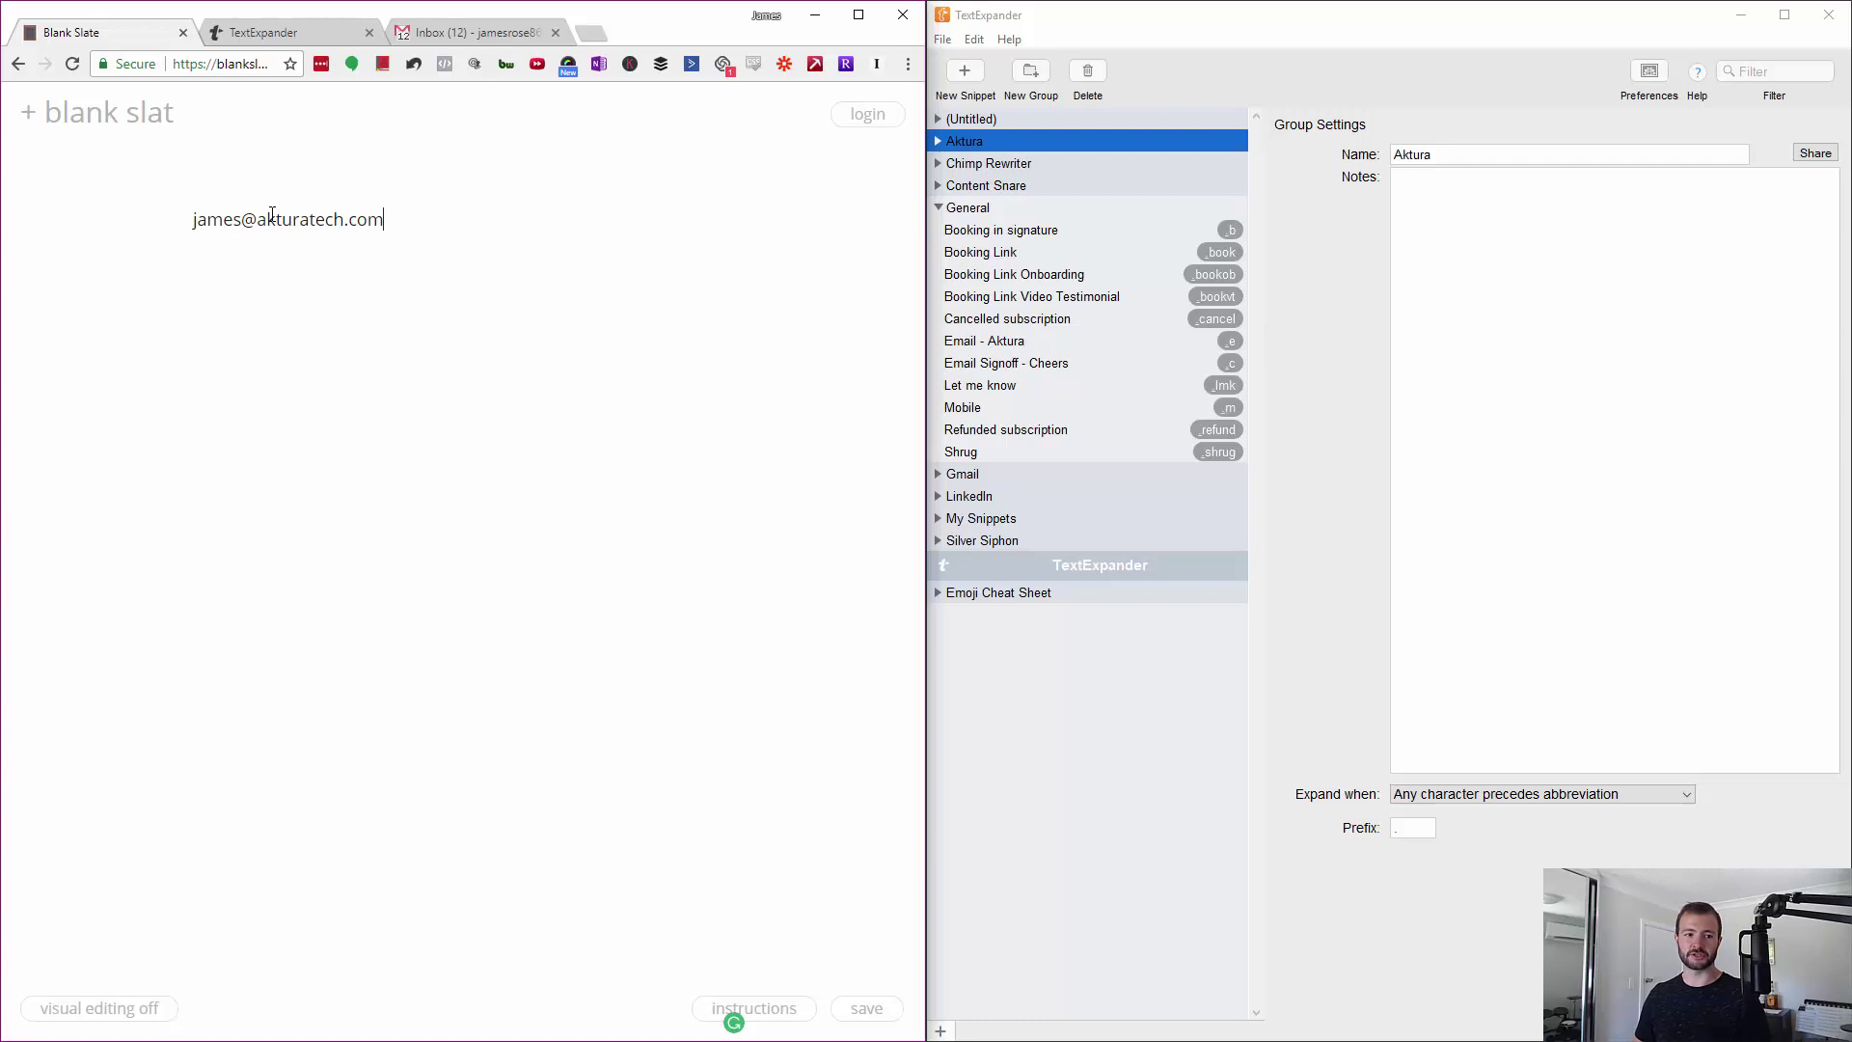
key("ctrl+a")
key("BackSpace")
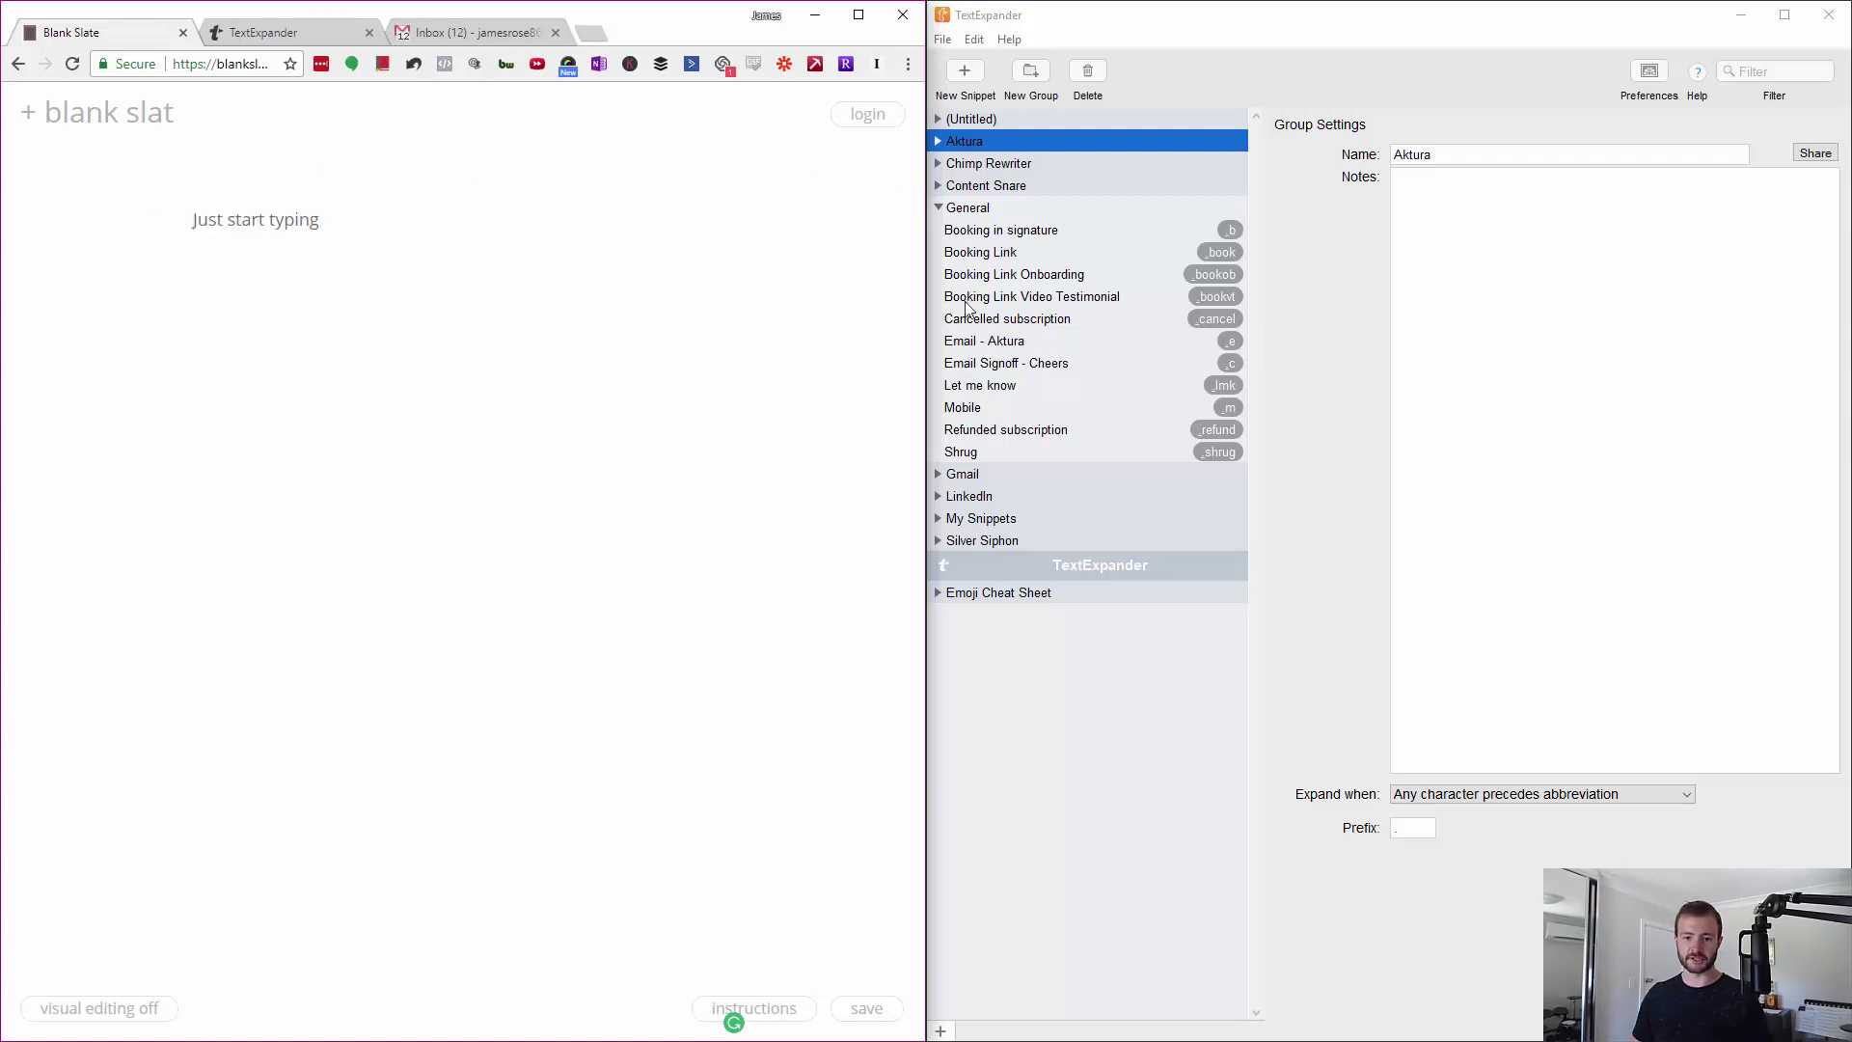
Show the Content Snare snippets, then test .csse and delete the expanded support email
left_click(939, 187)
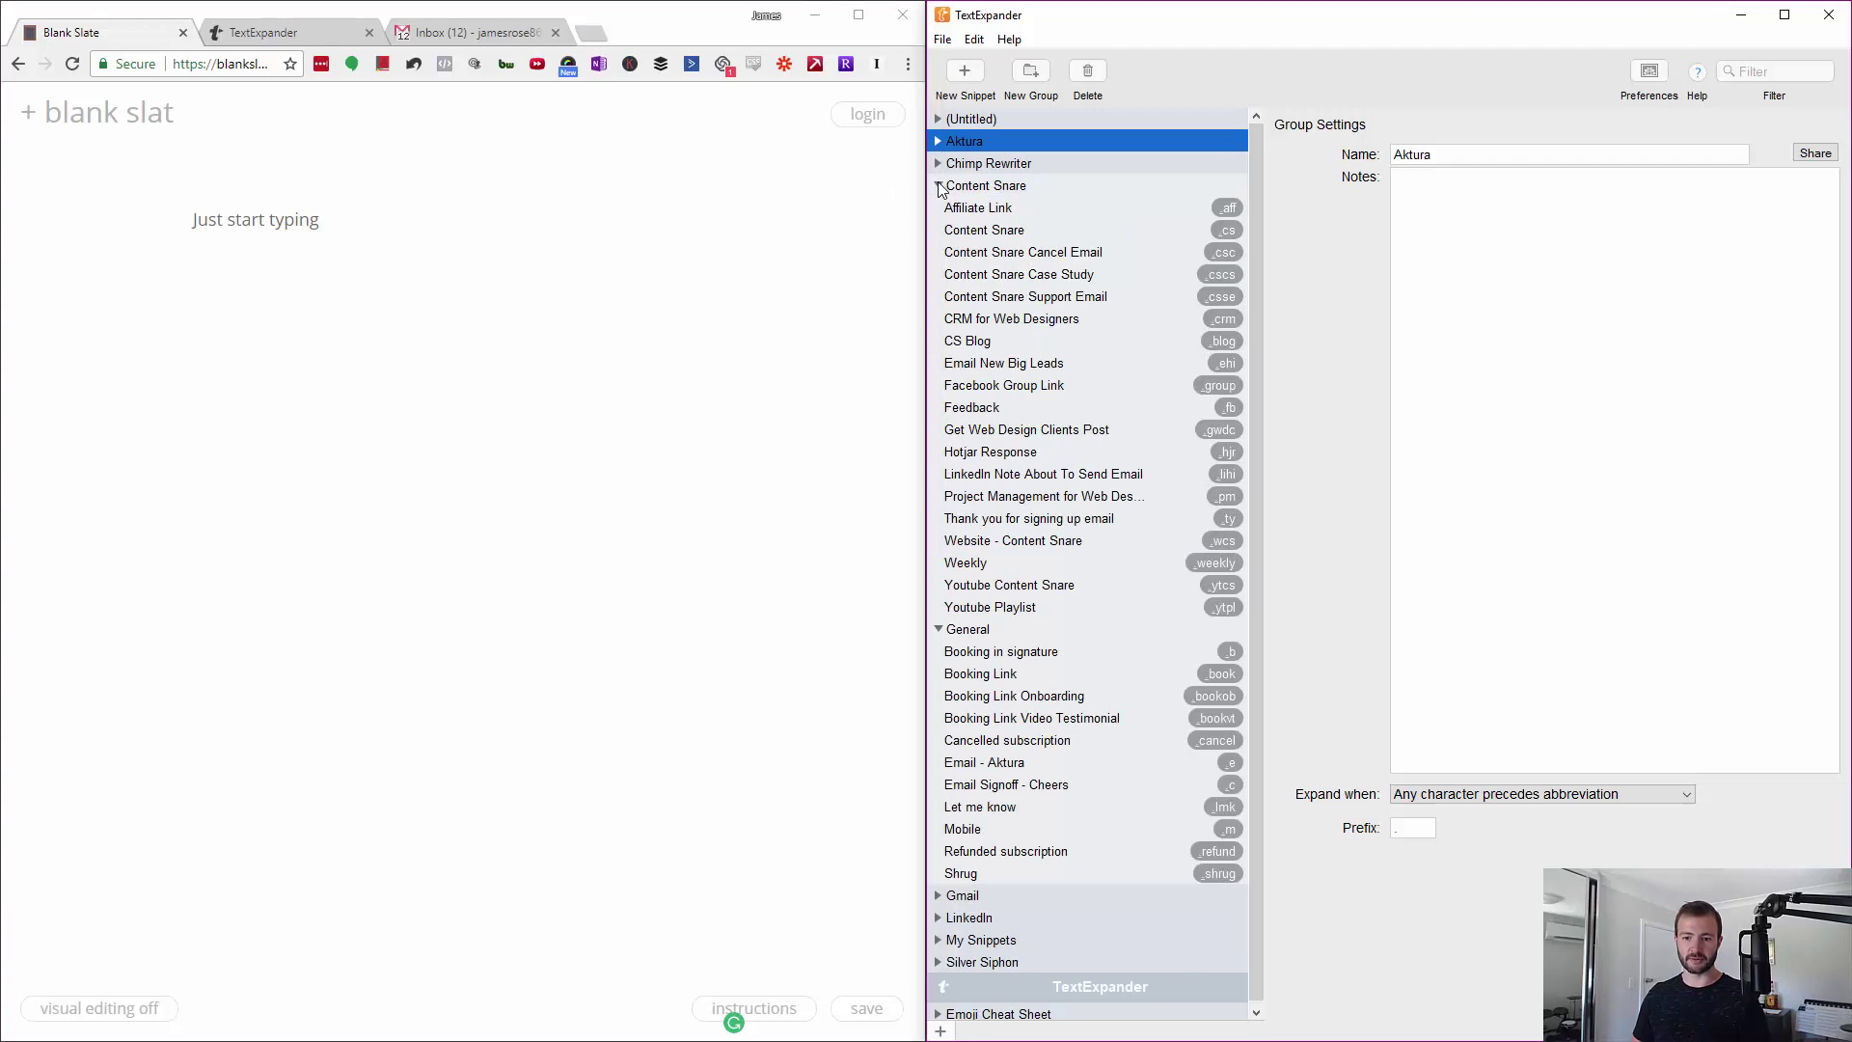
left_click(473, 312)
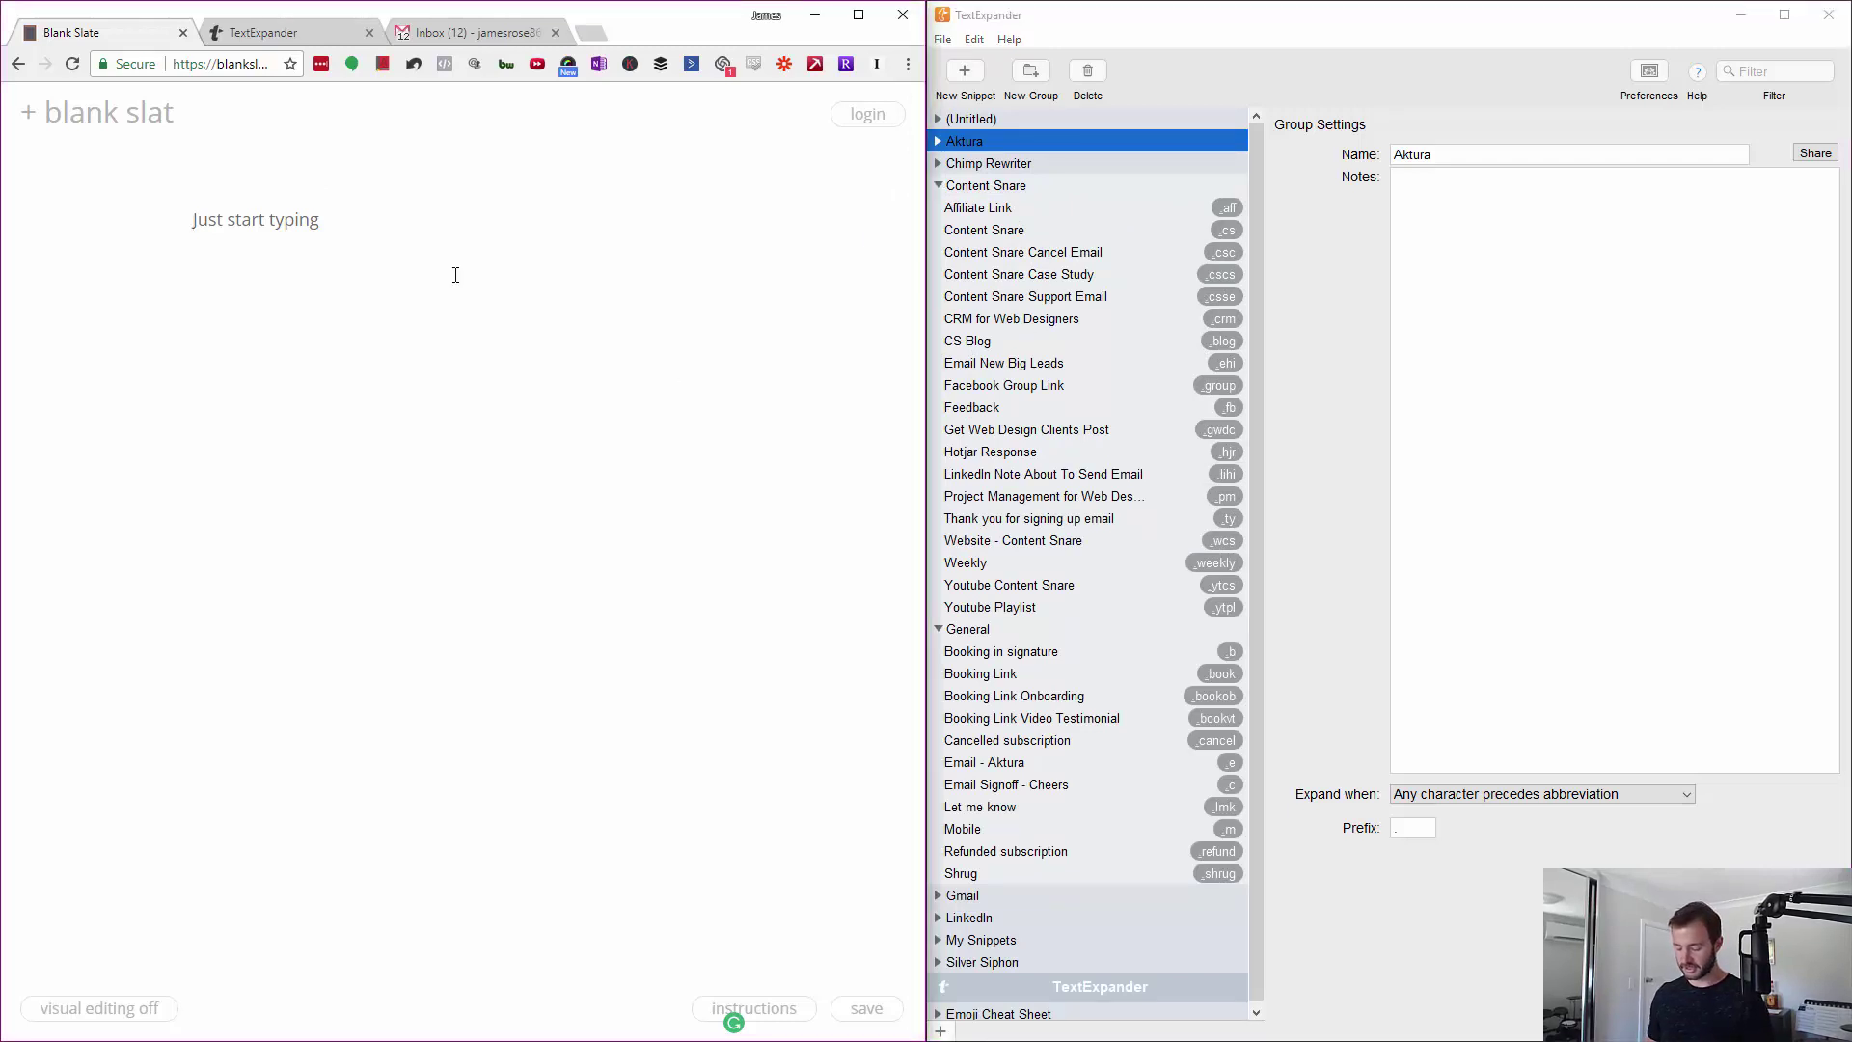
type(".csse")
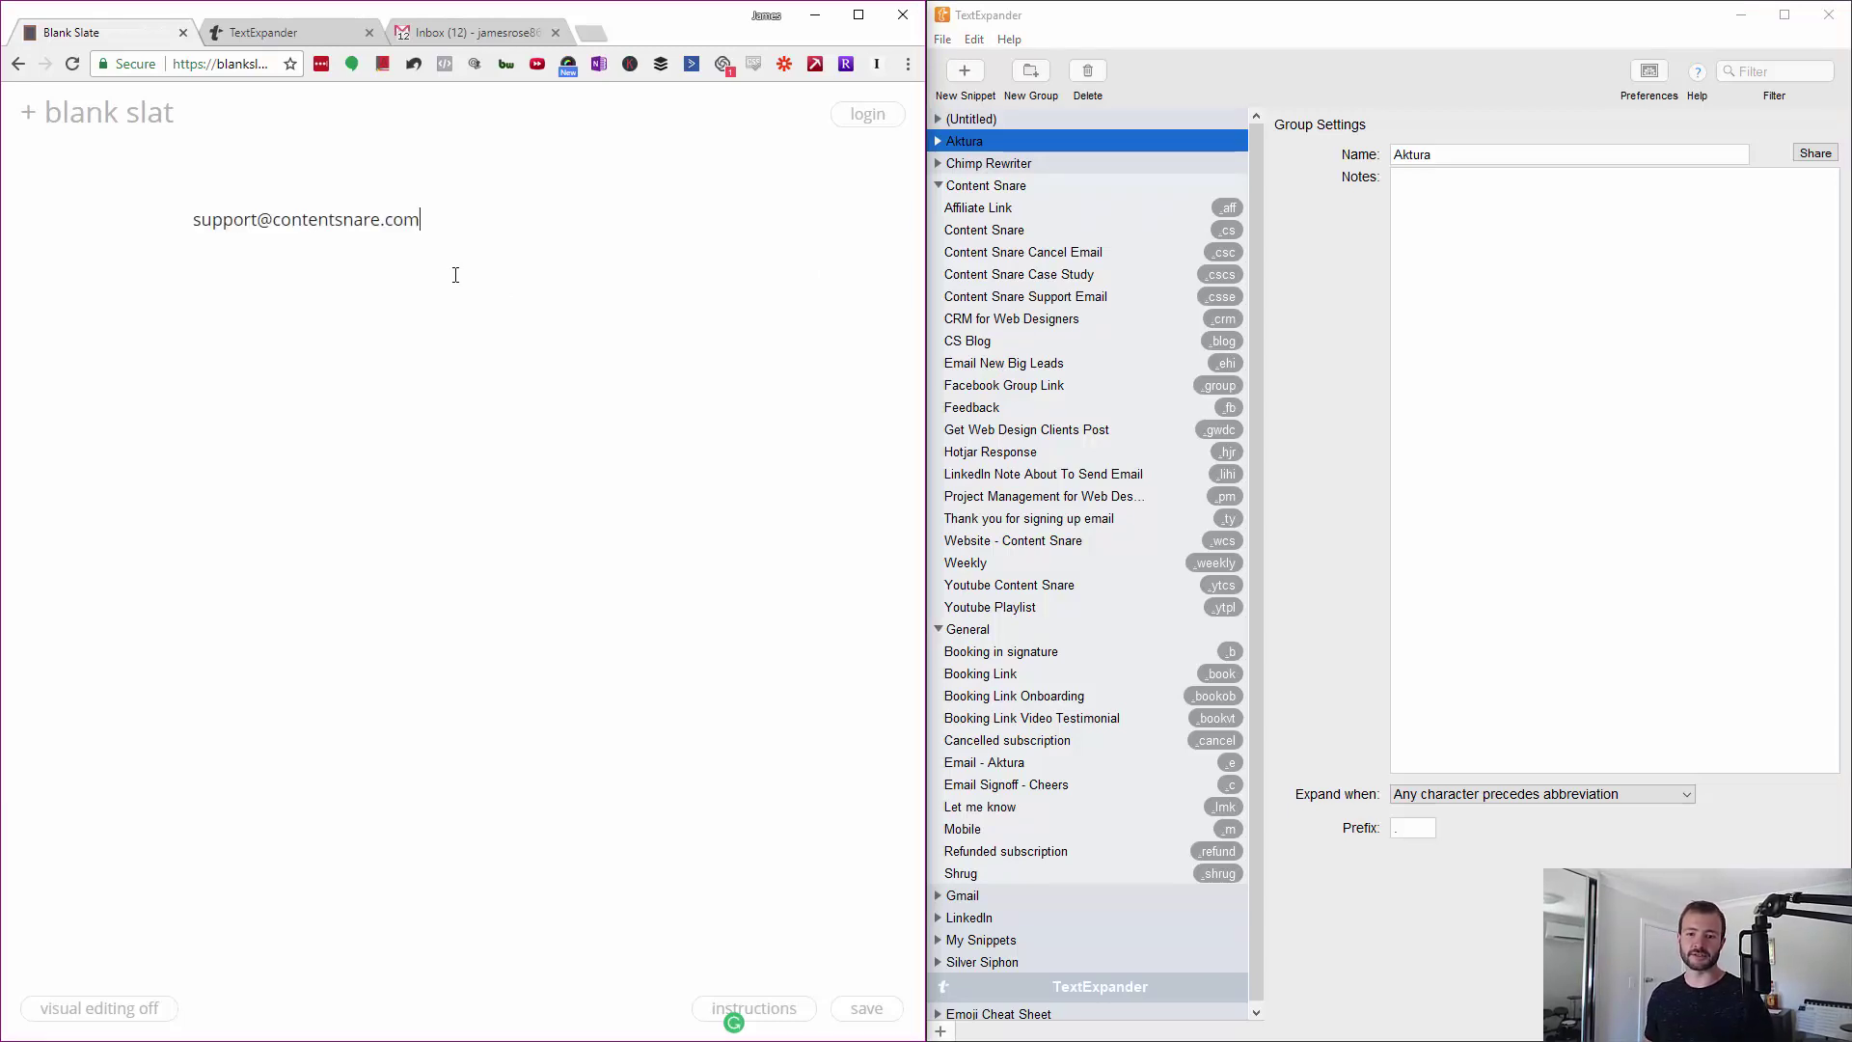
key("ctrl+a")
key("BackSpace")
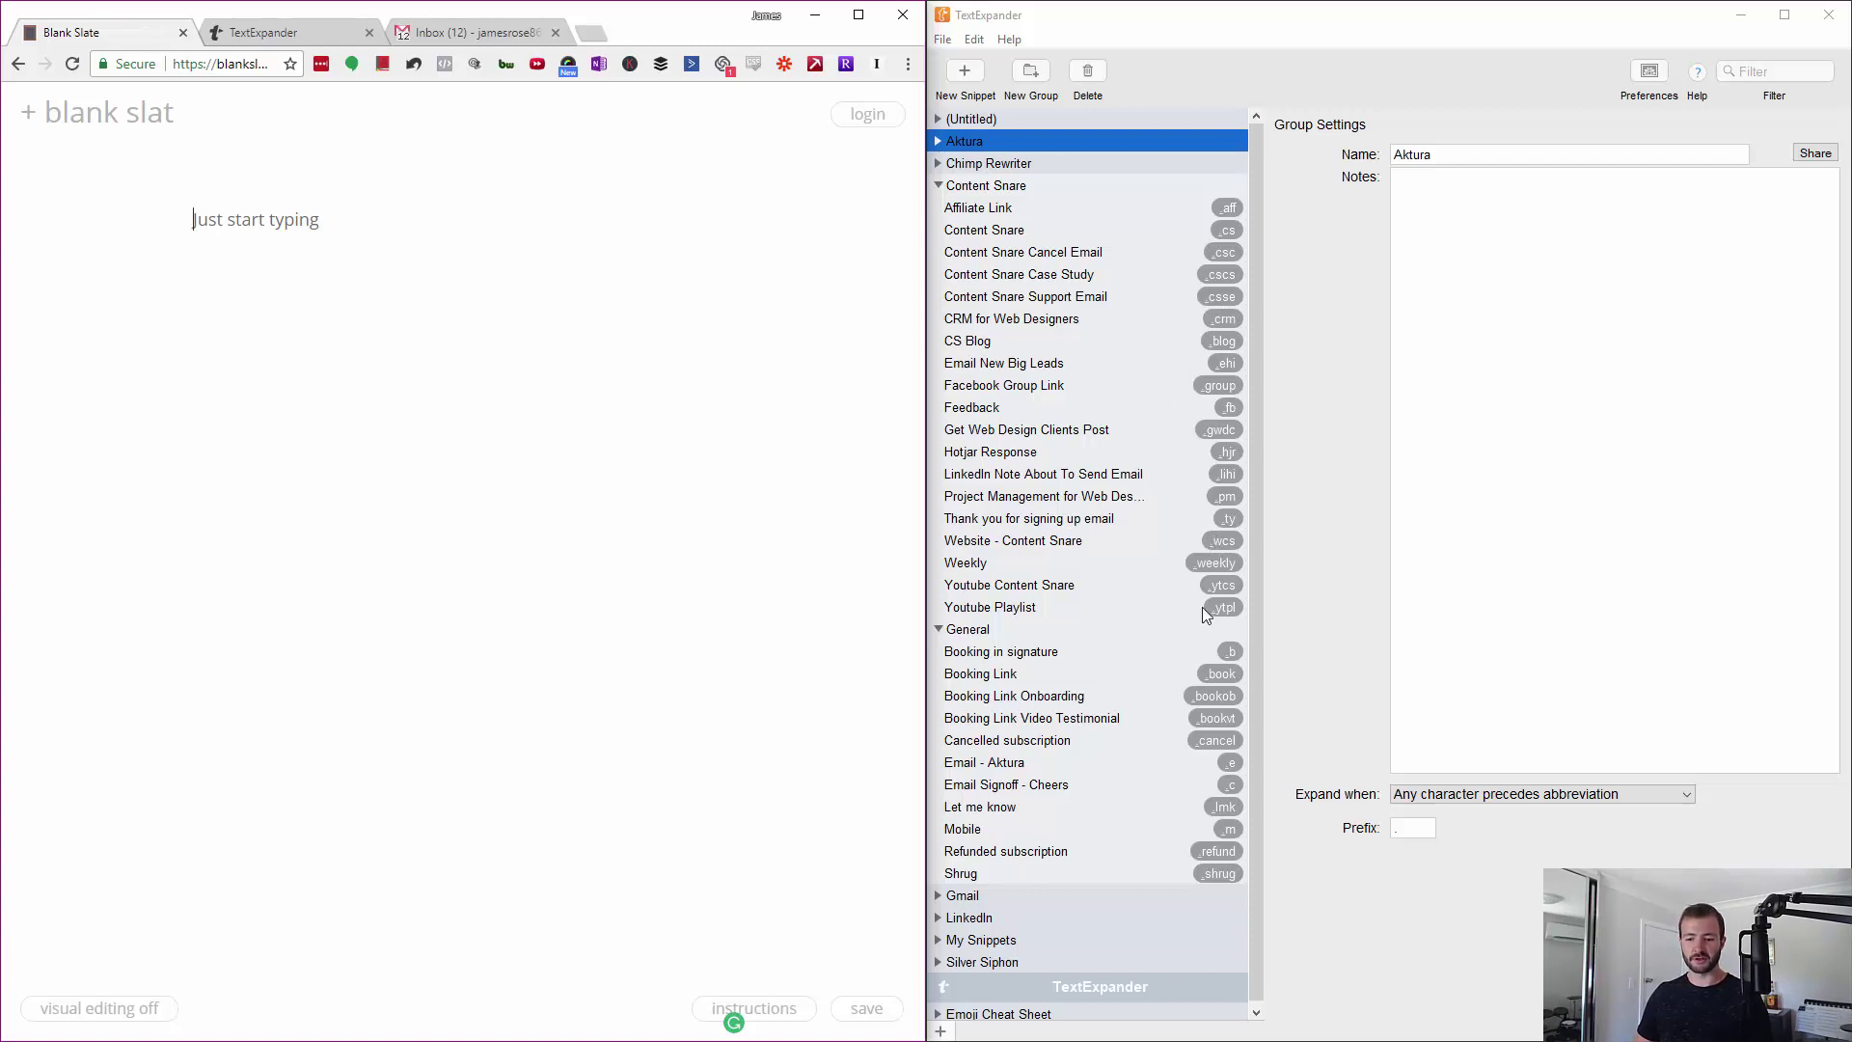
Give the Content Snare group a '.' abbreviation prefix in its group settings
left_click(1018, 187)
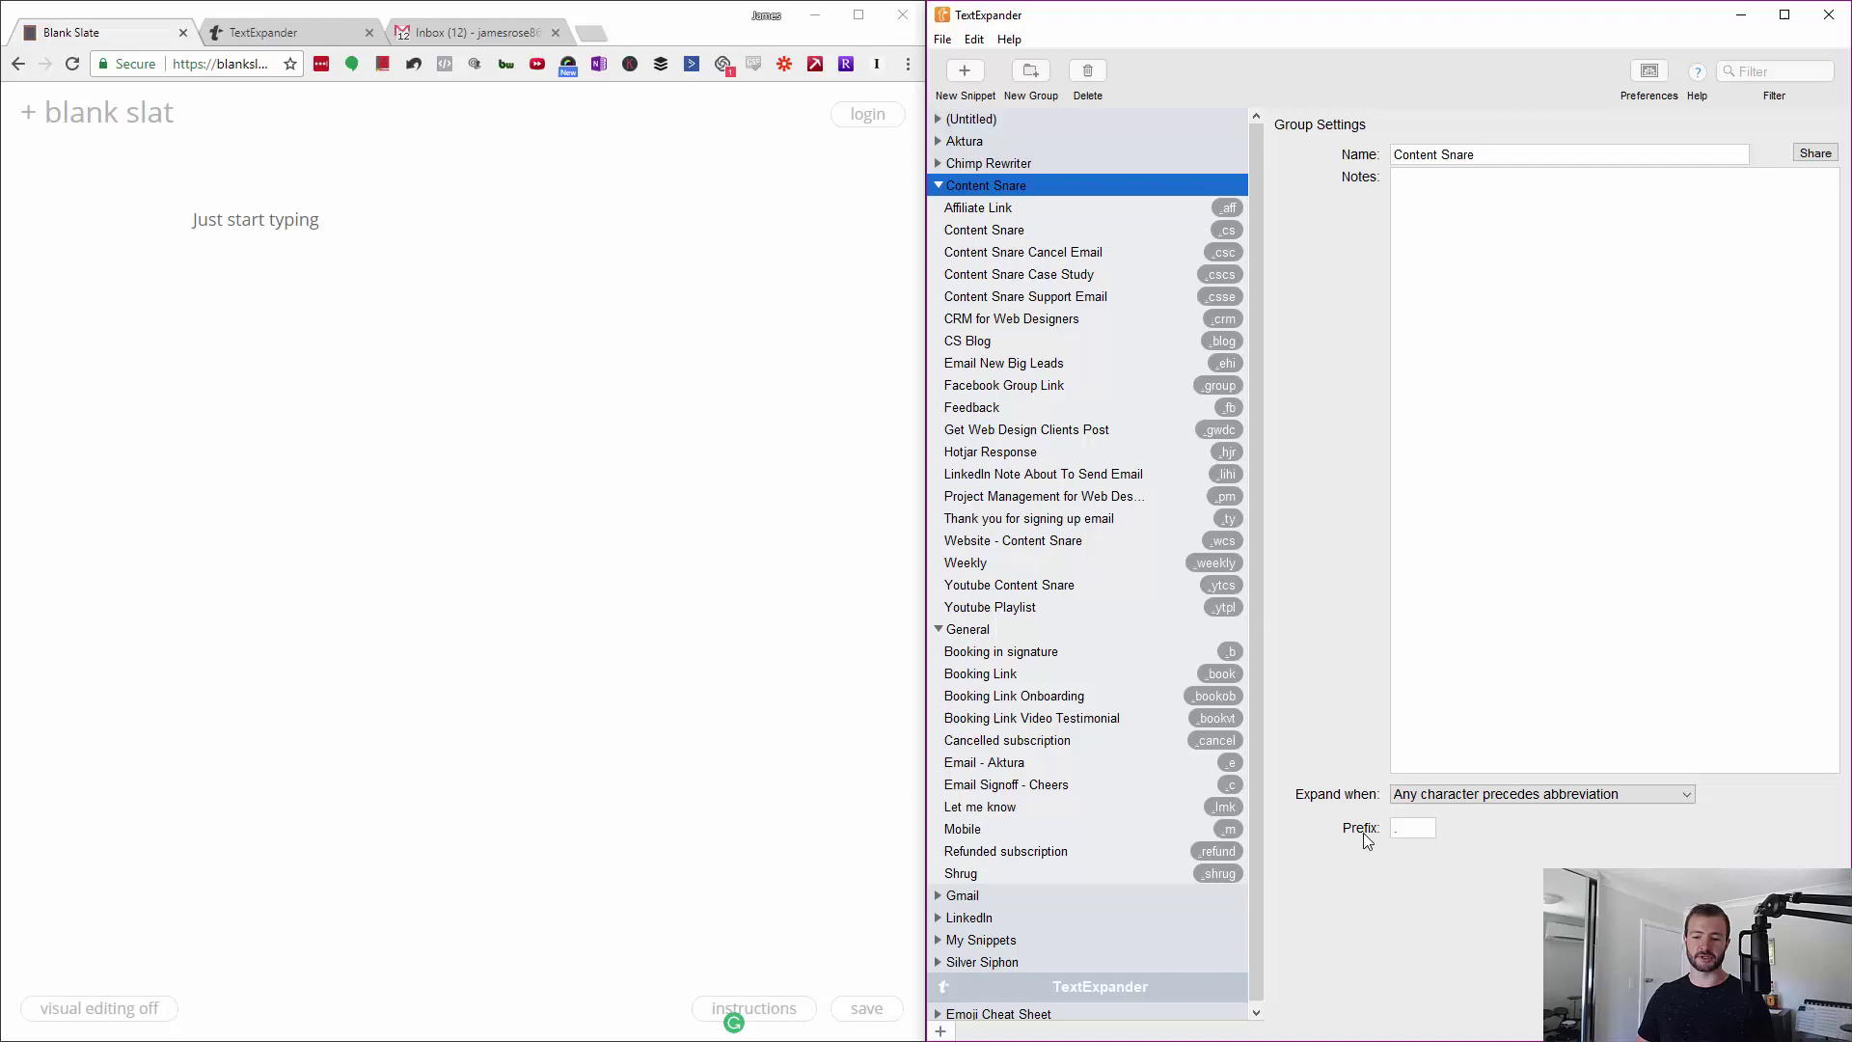
left_click(1411, 828)
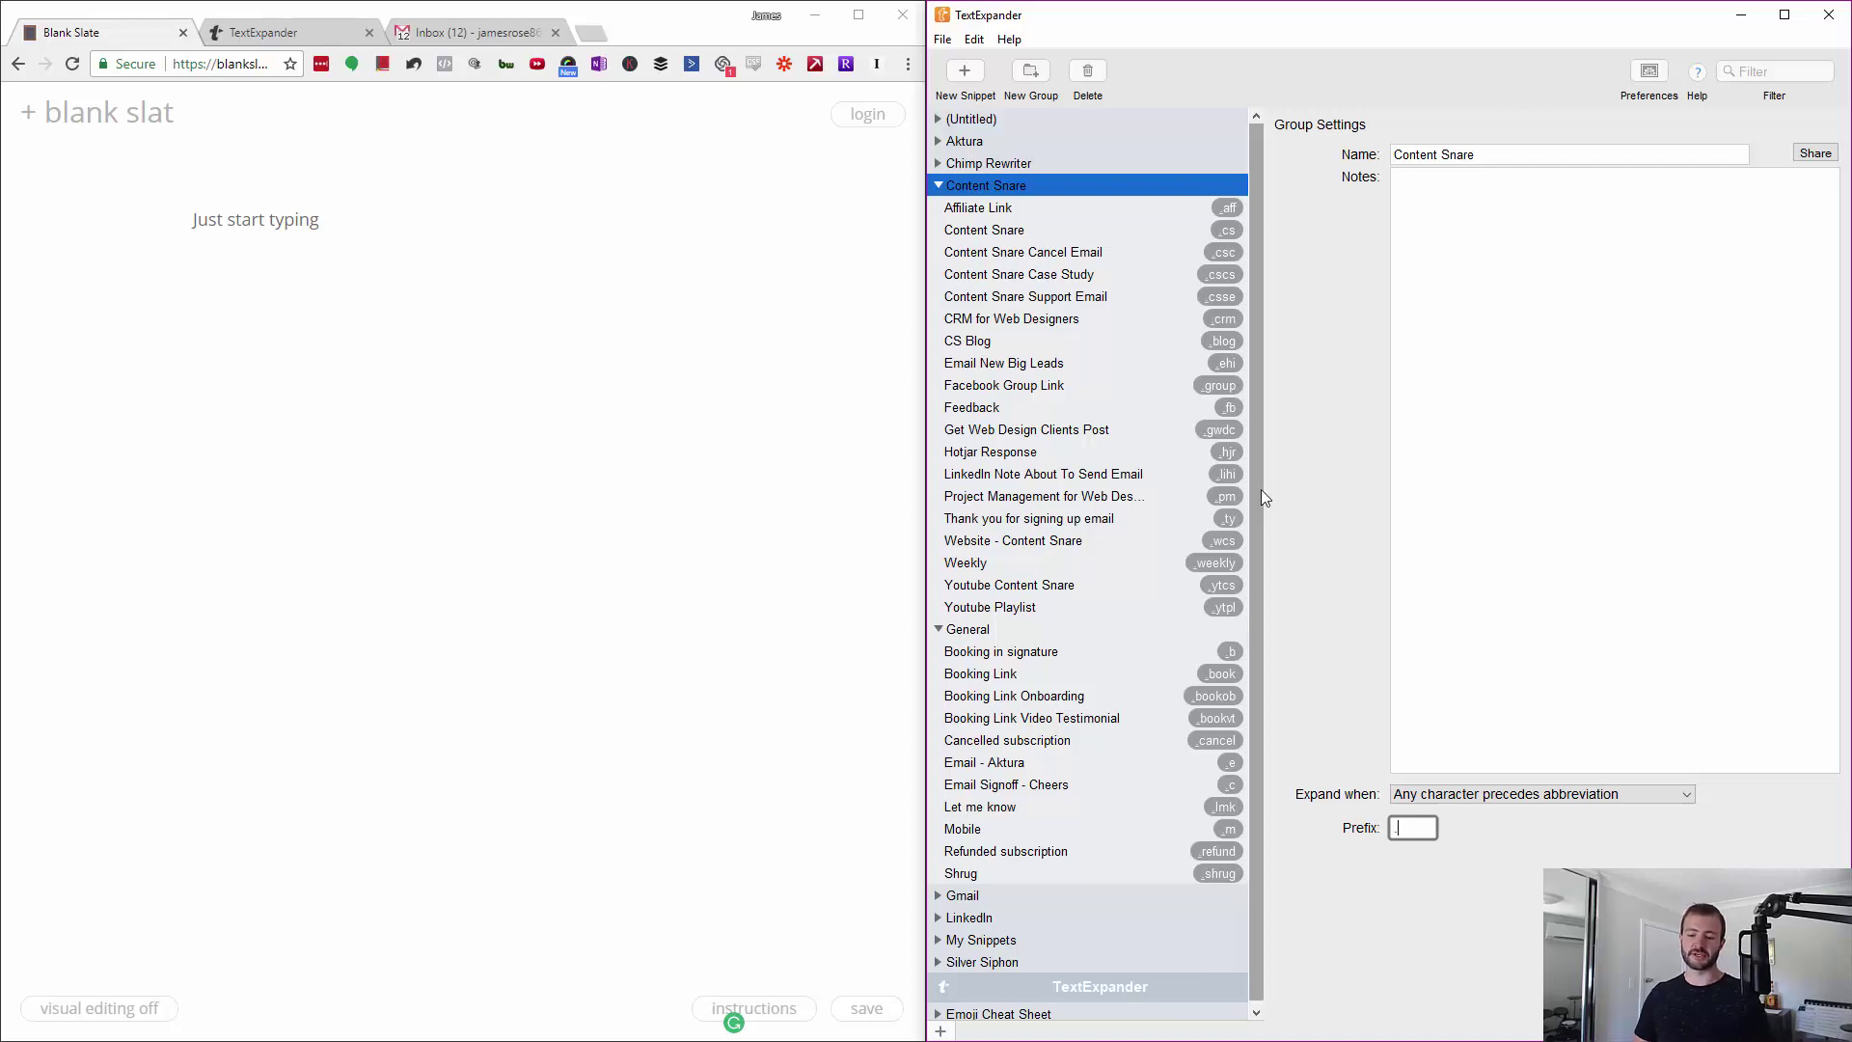
left_click(524, 354)
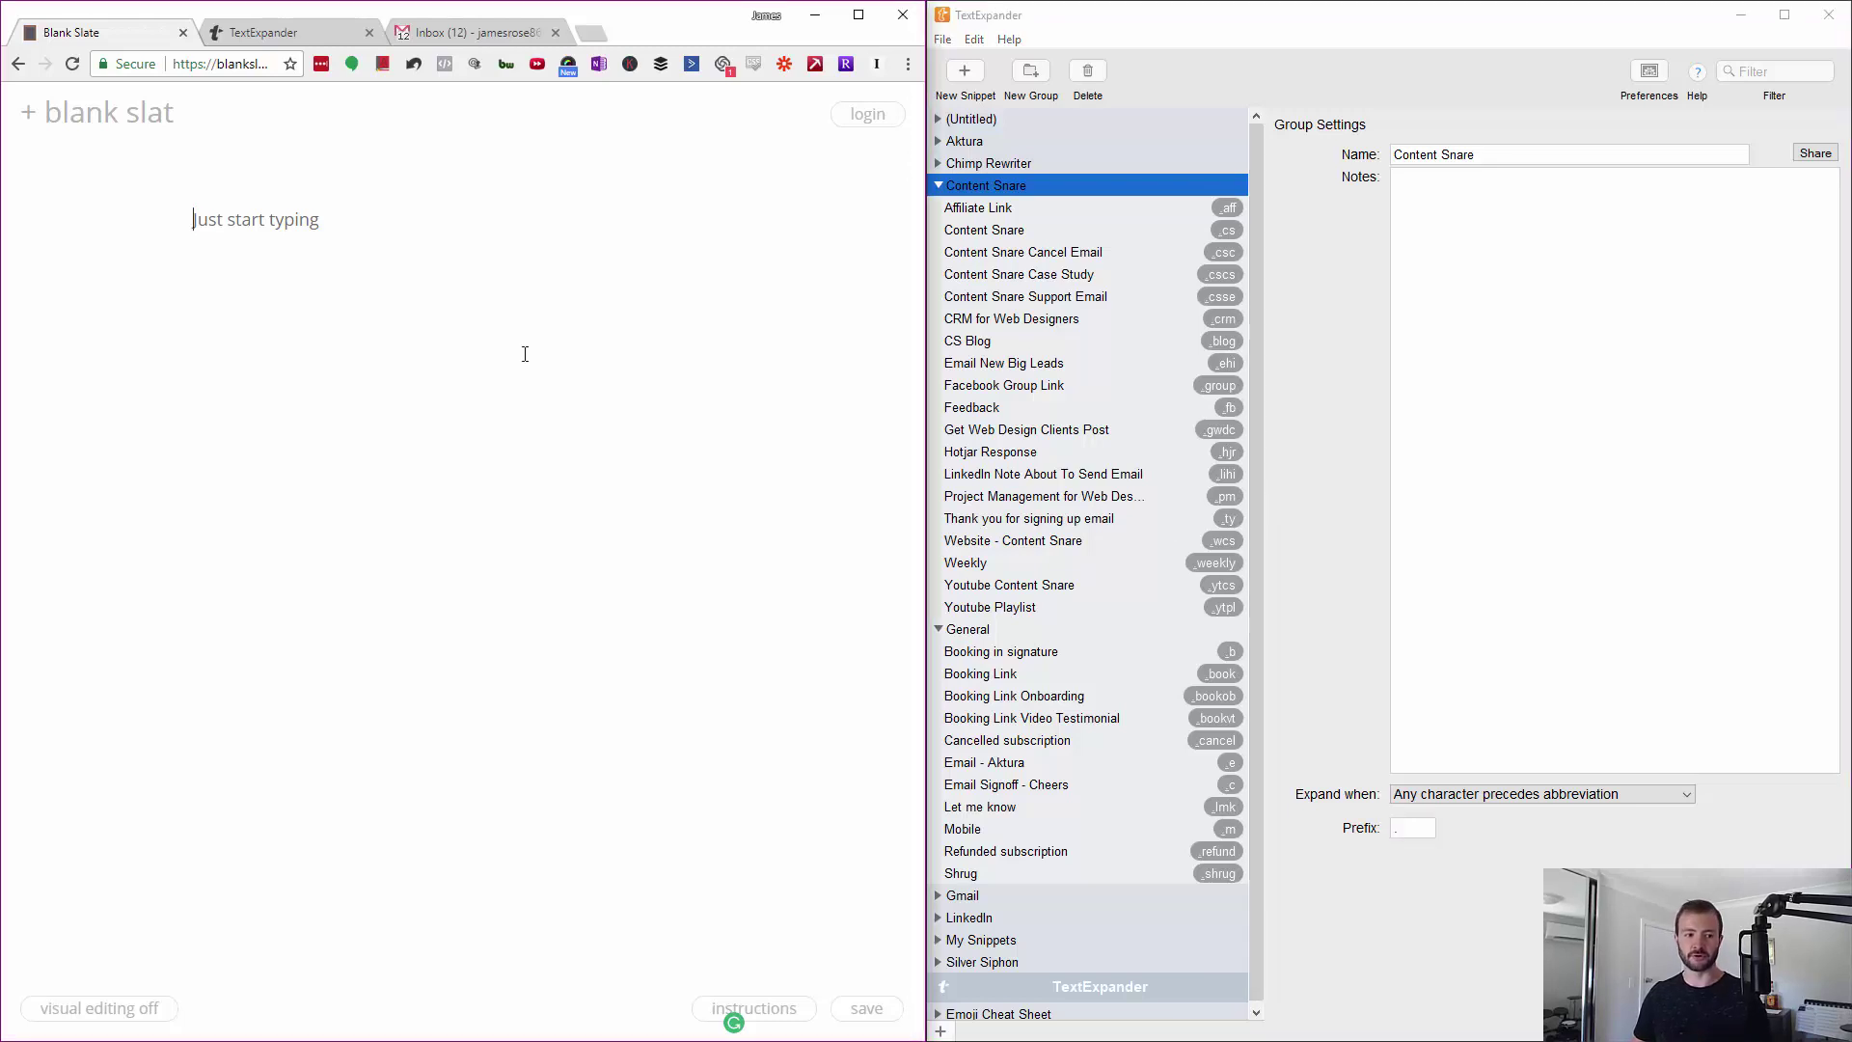
Retry typing .wa in Blank Slate until the website URL expands, then delete it
type(".w")
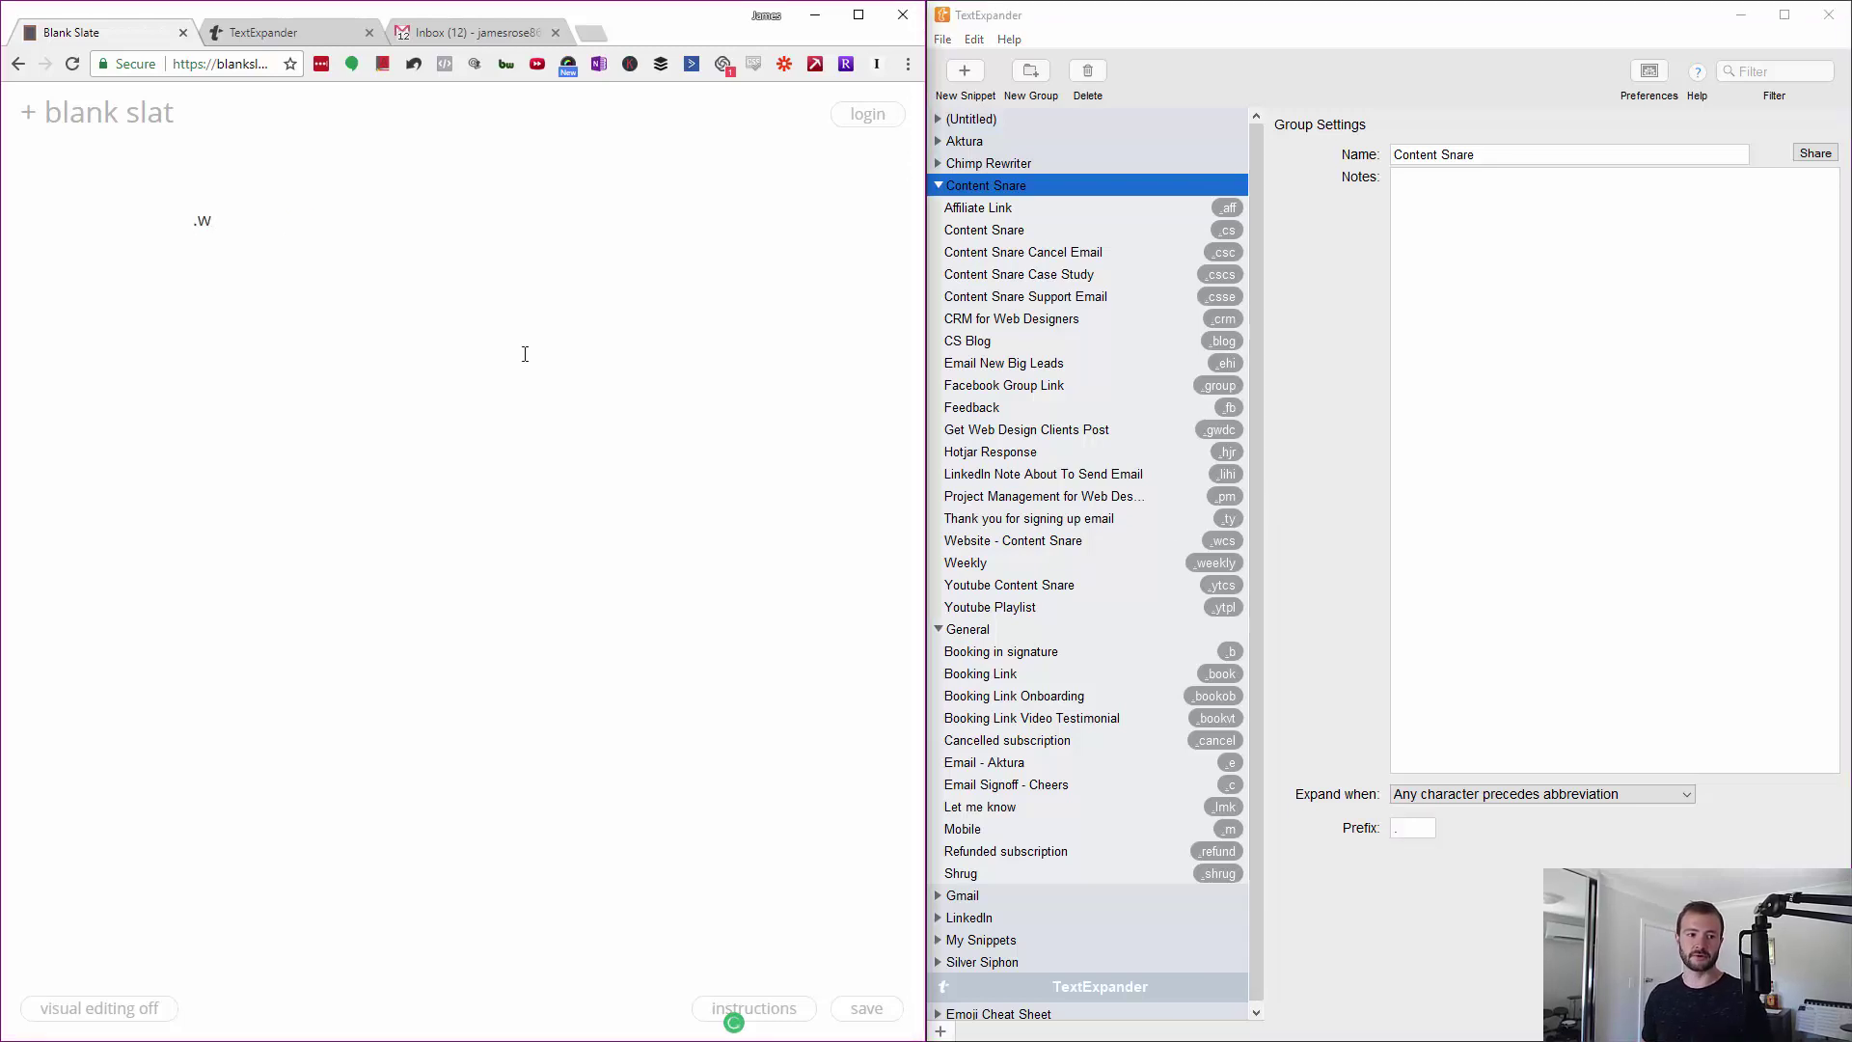
key("BackSpace")
key("BackSpace")
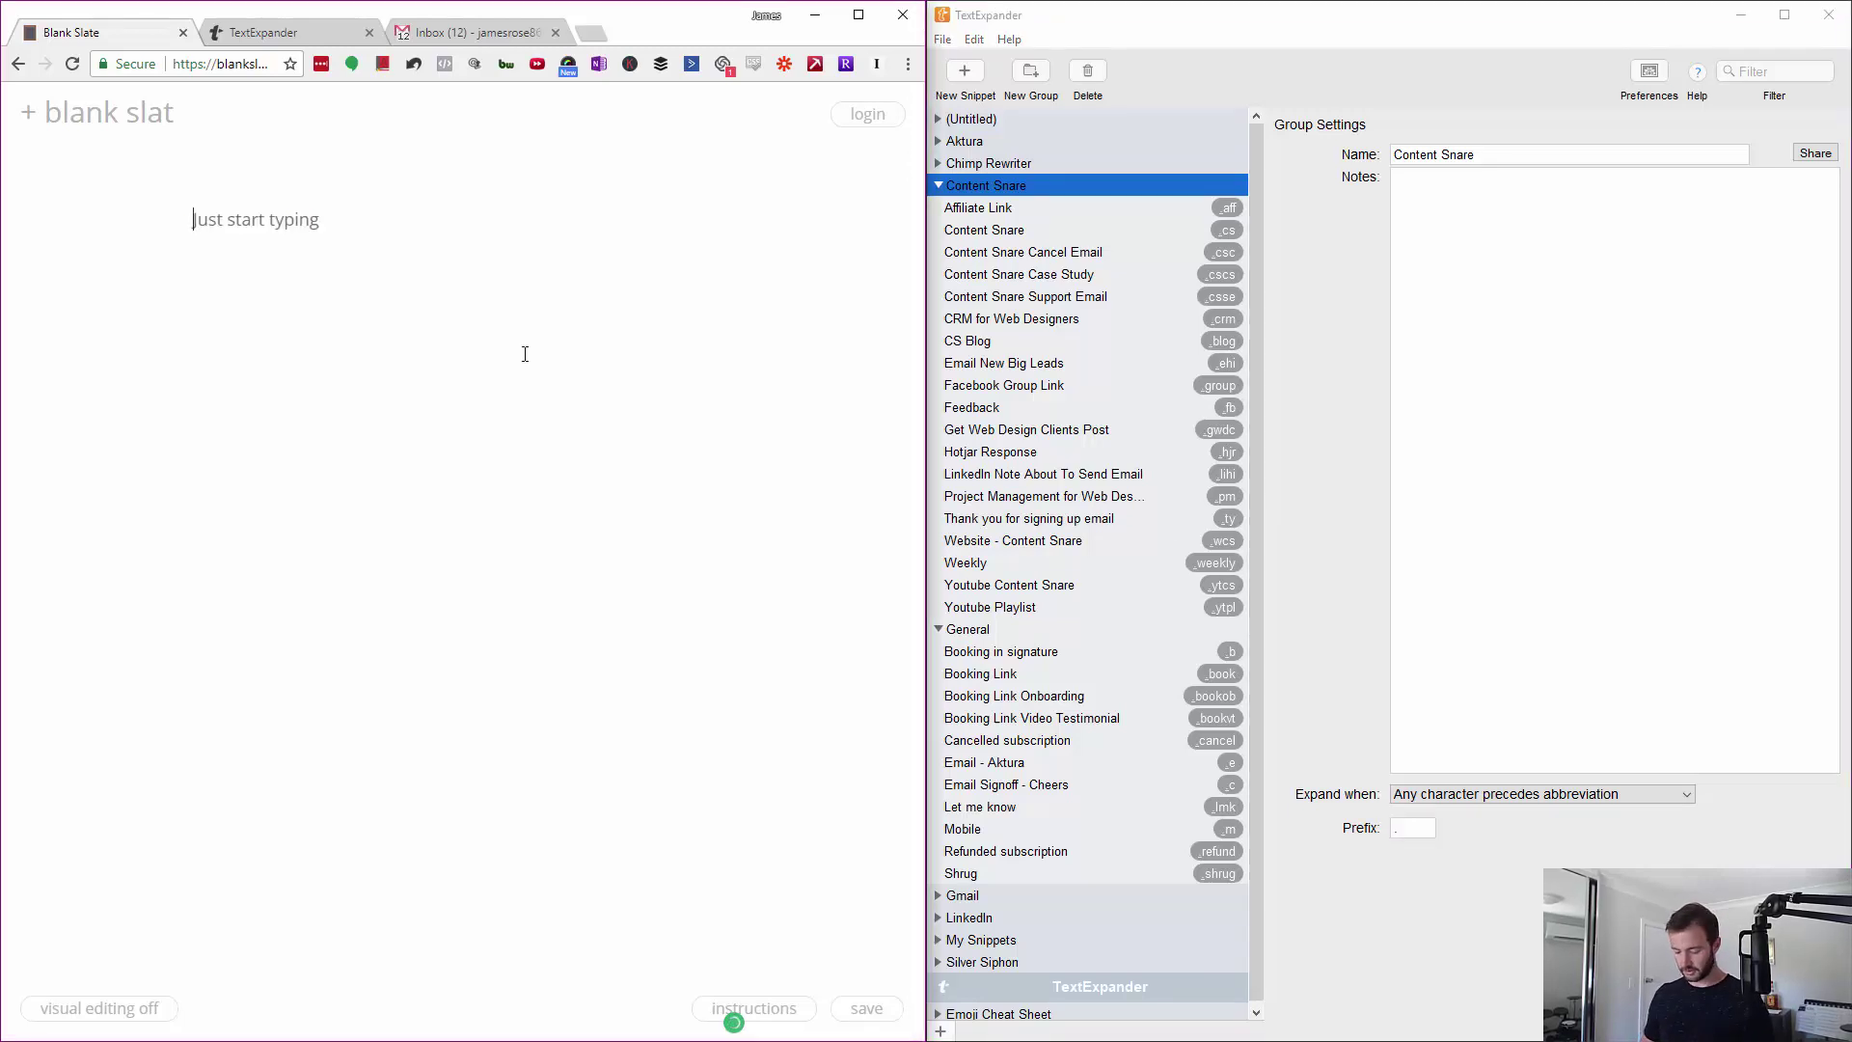
type(".W")
left_click(348, 219)
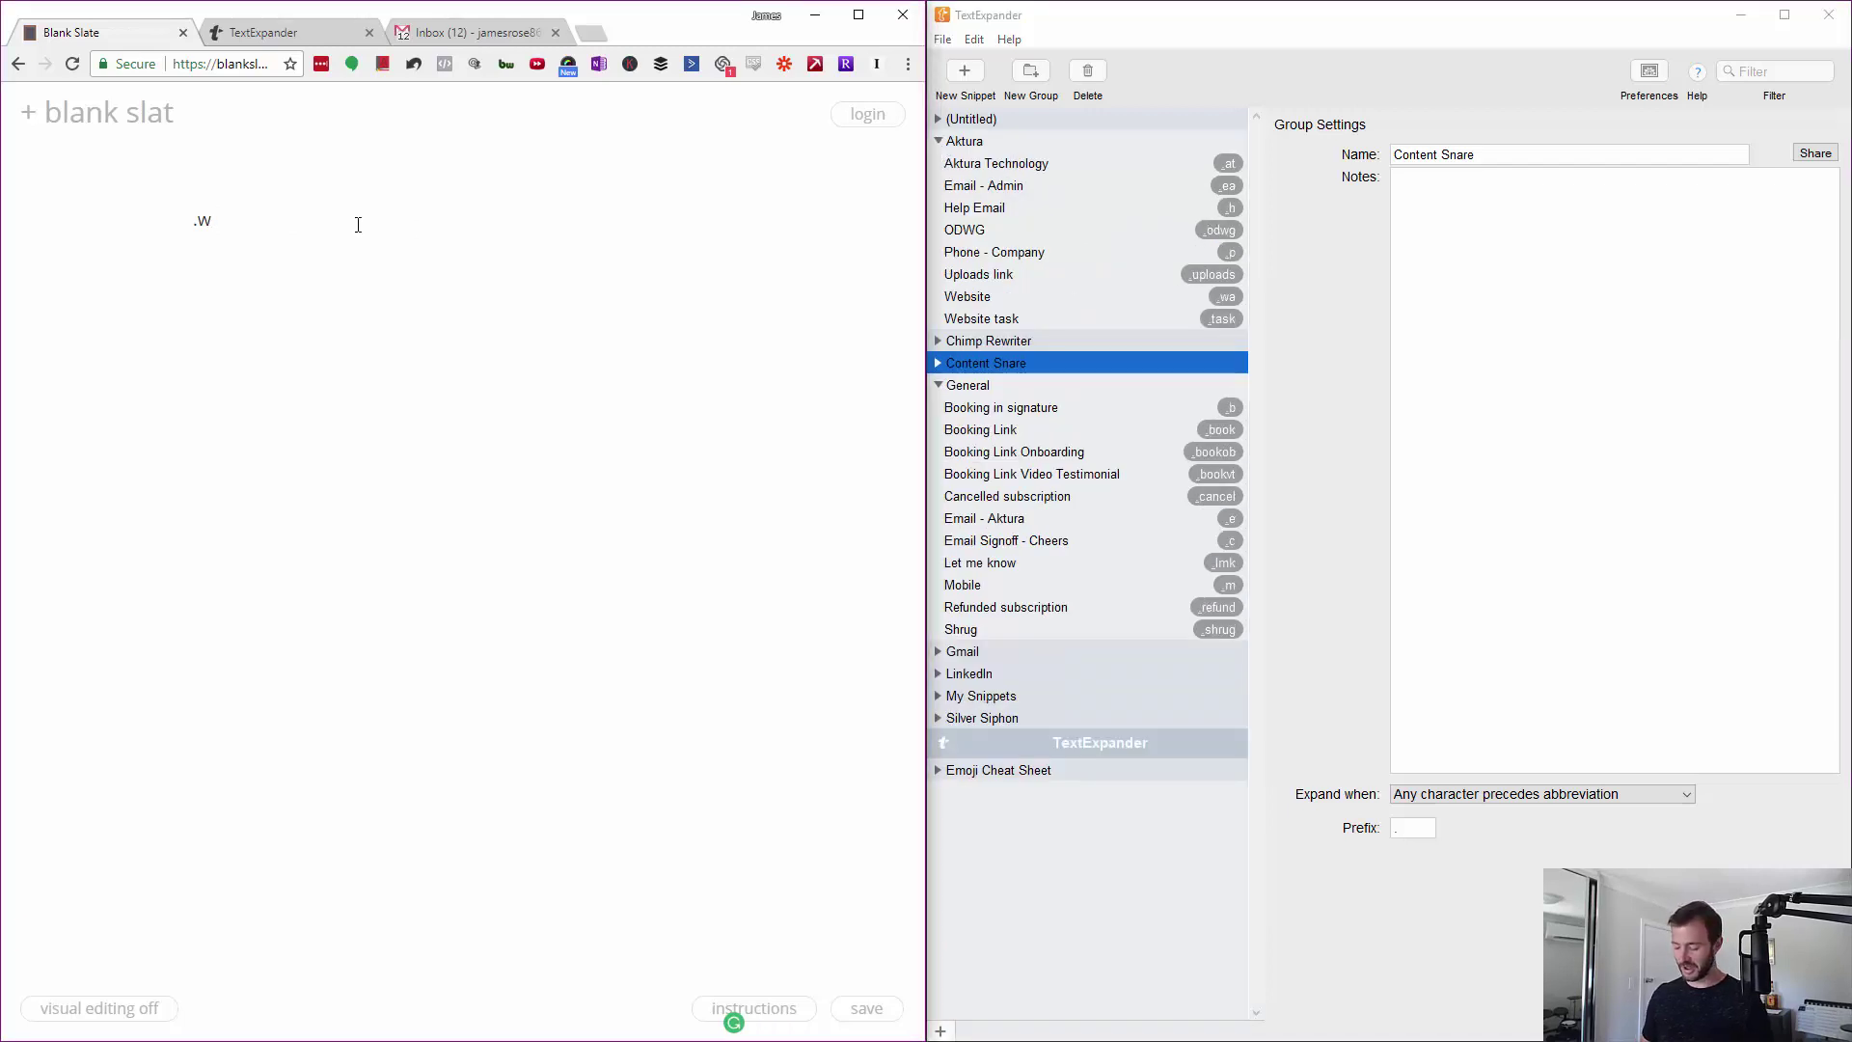
key("BackSpace")
key("BackSpace")
type(".wa")
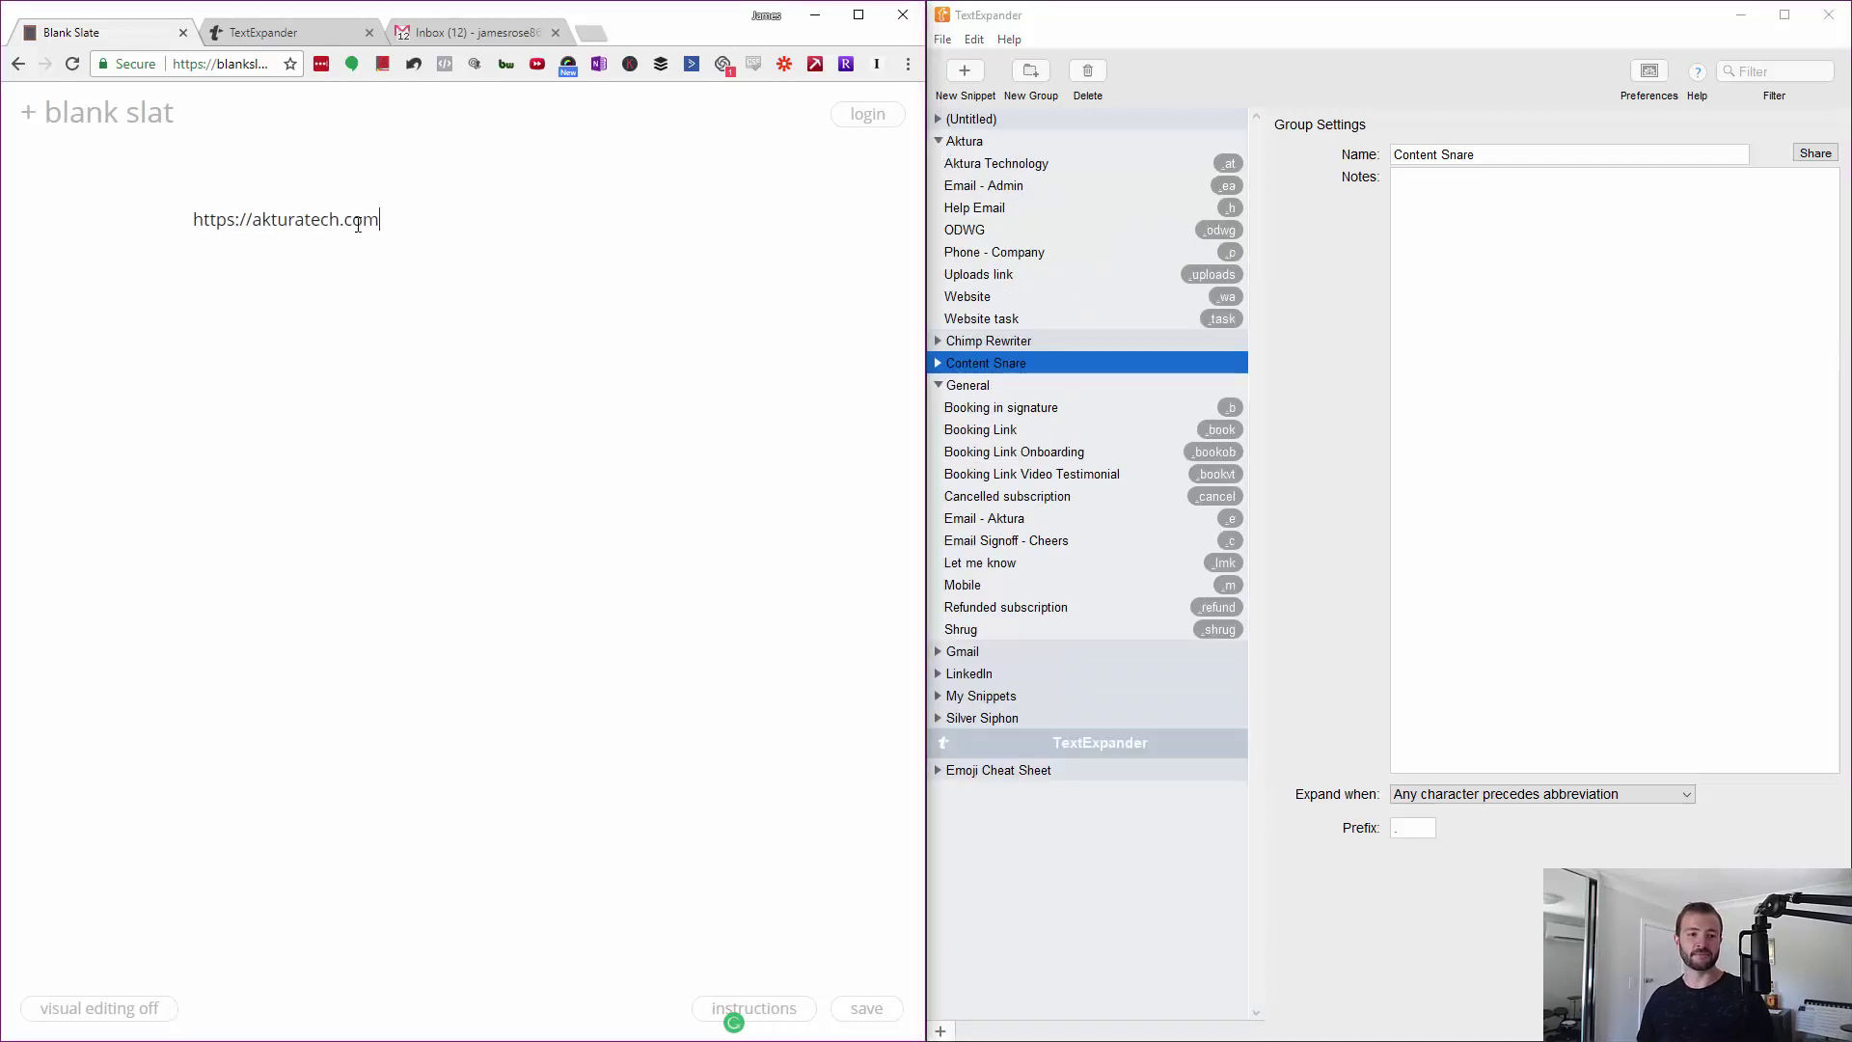
key("ctrl+a")
key("BackSpace")
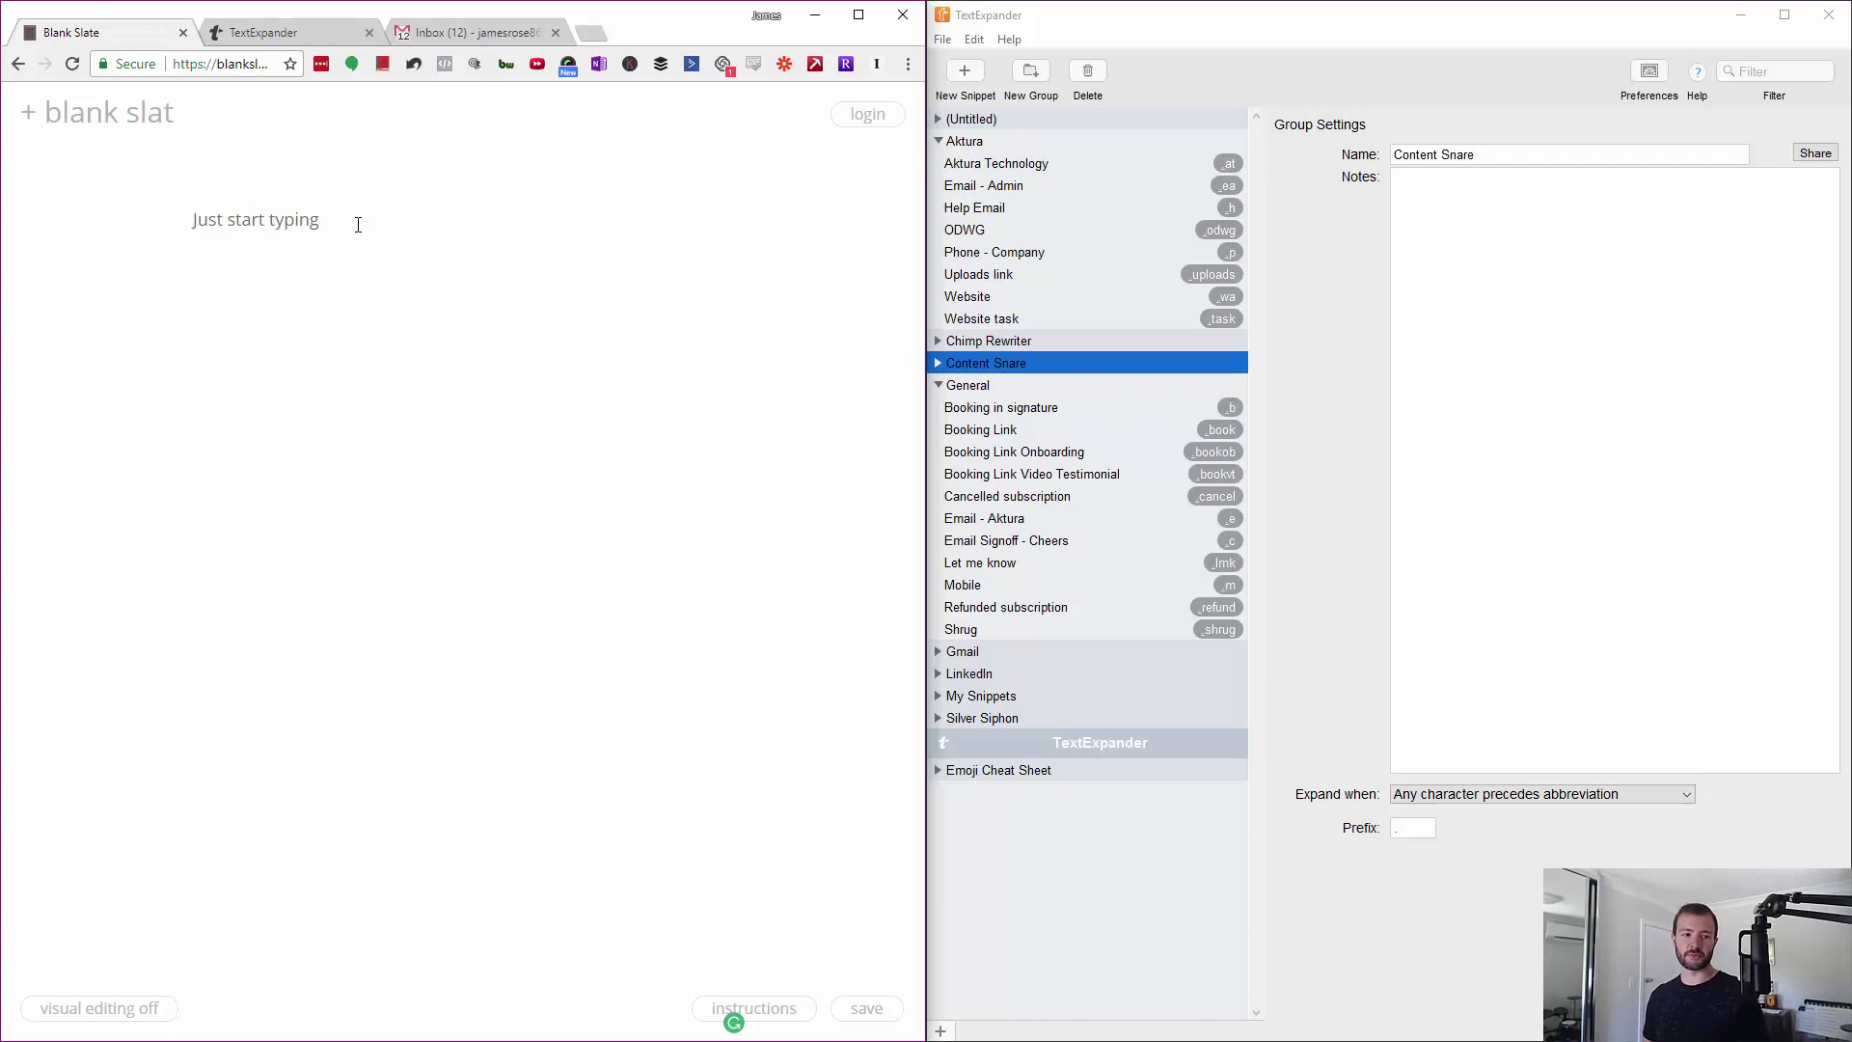
Test .c and .book, deleting the expanded Cheers signoff and booking link
type(".c")
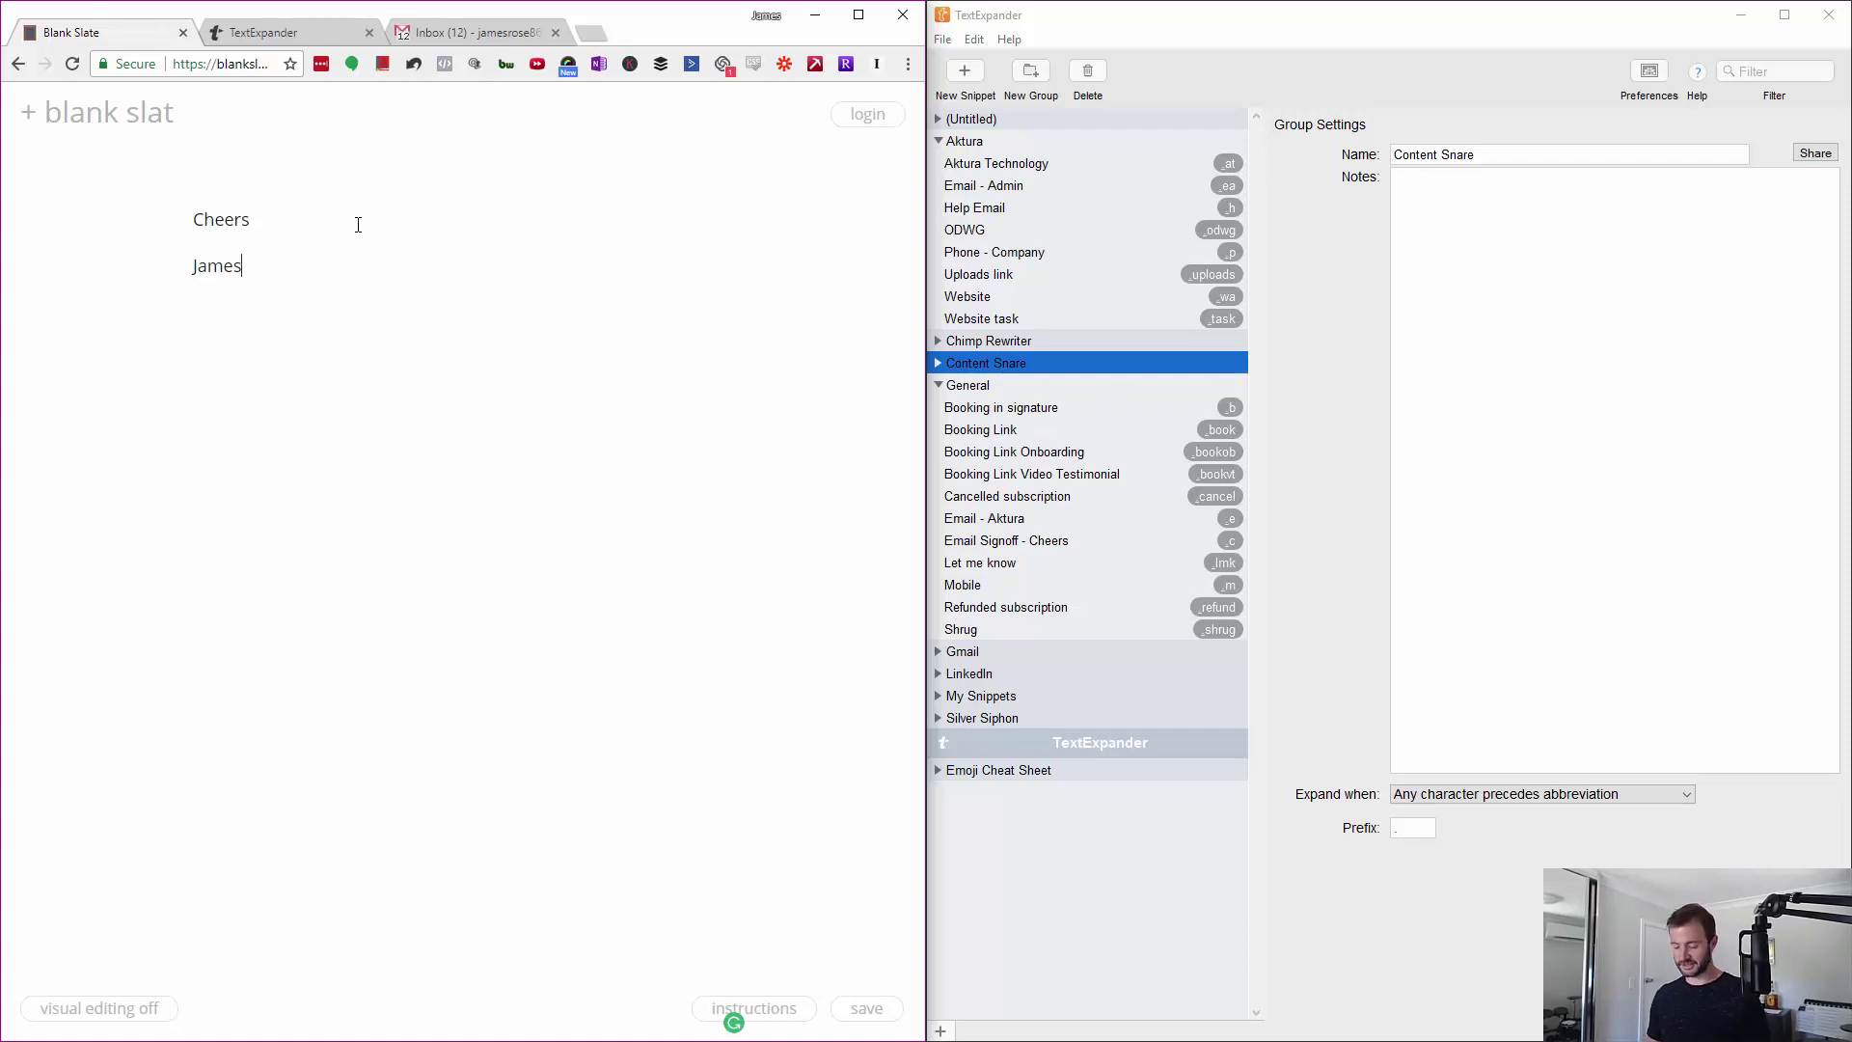
key("ctrl+a")
key("BackSpace")
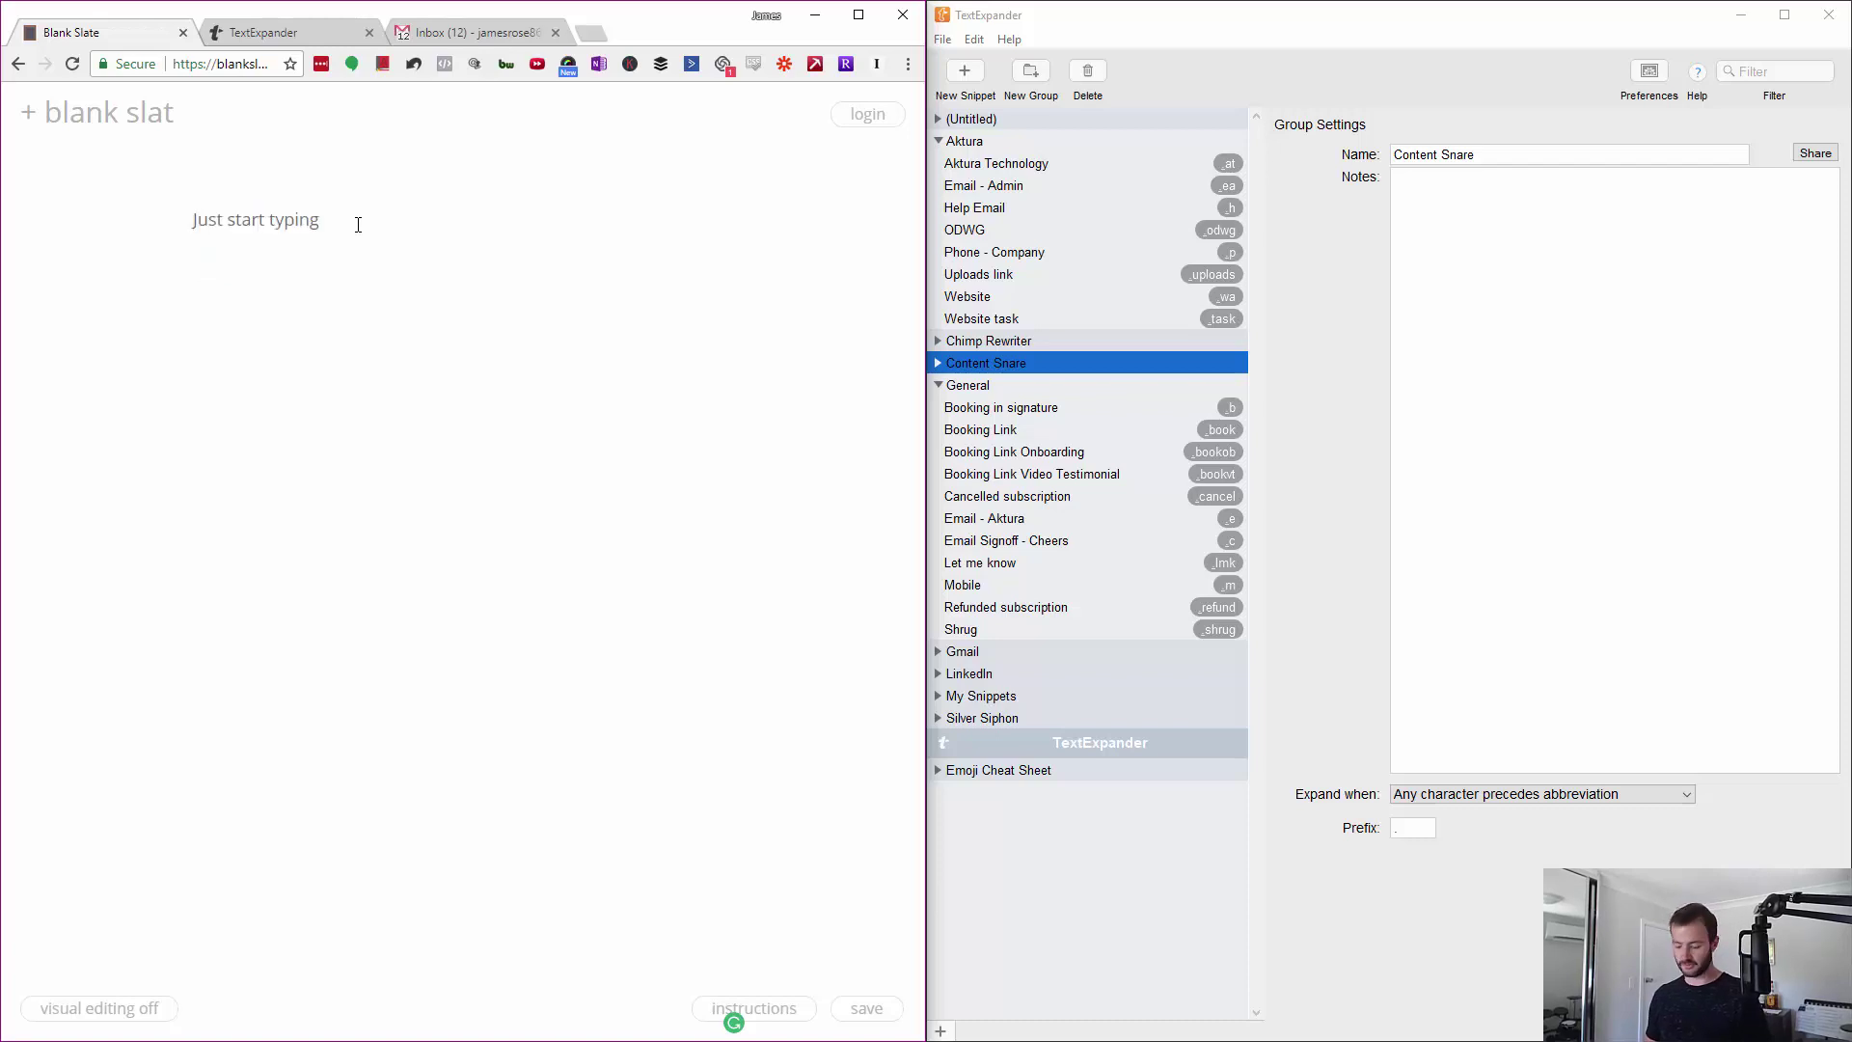
type(".bo")
type("ok")
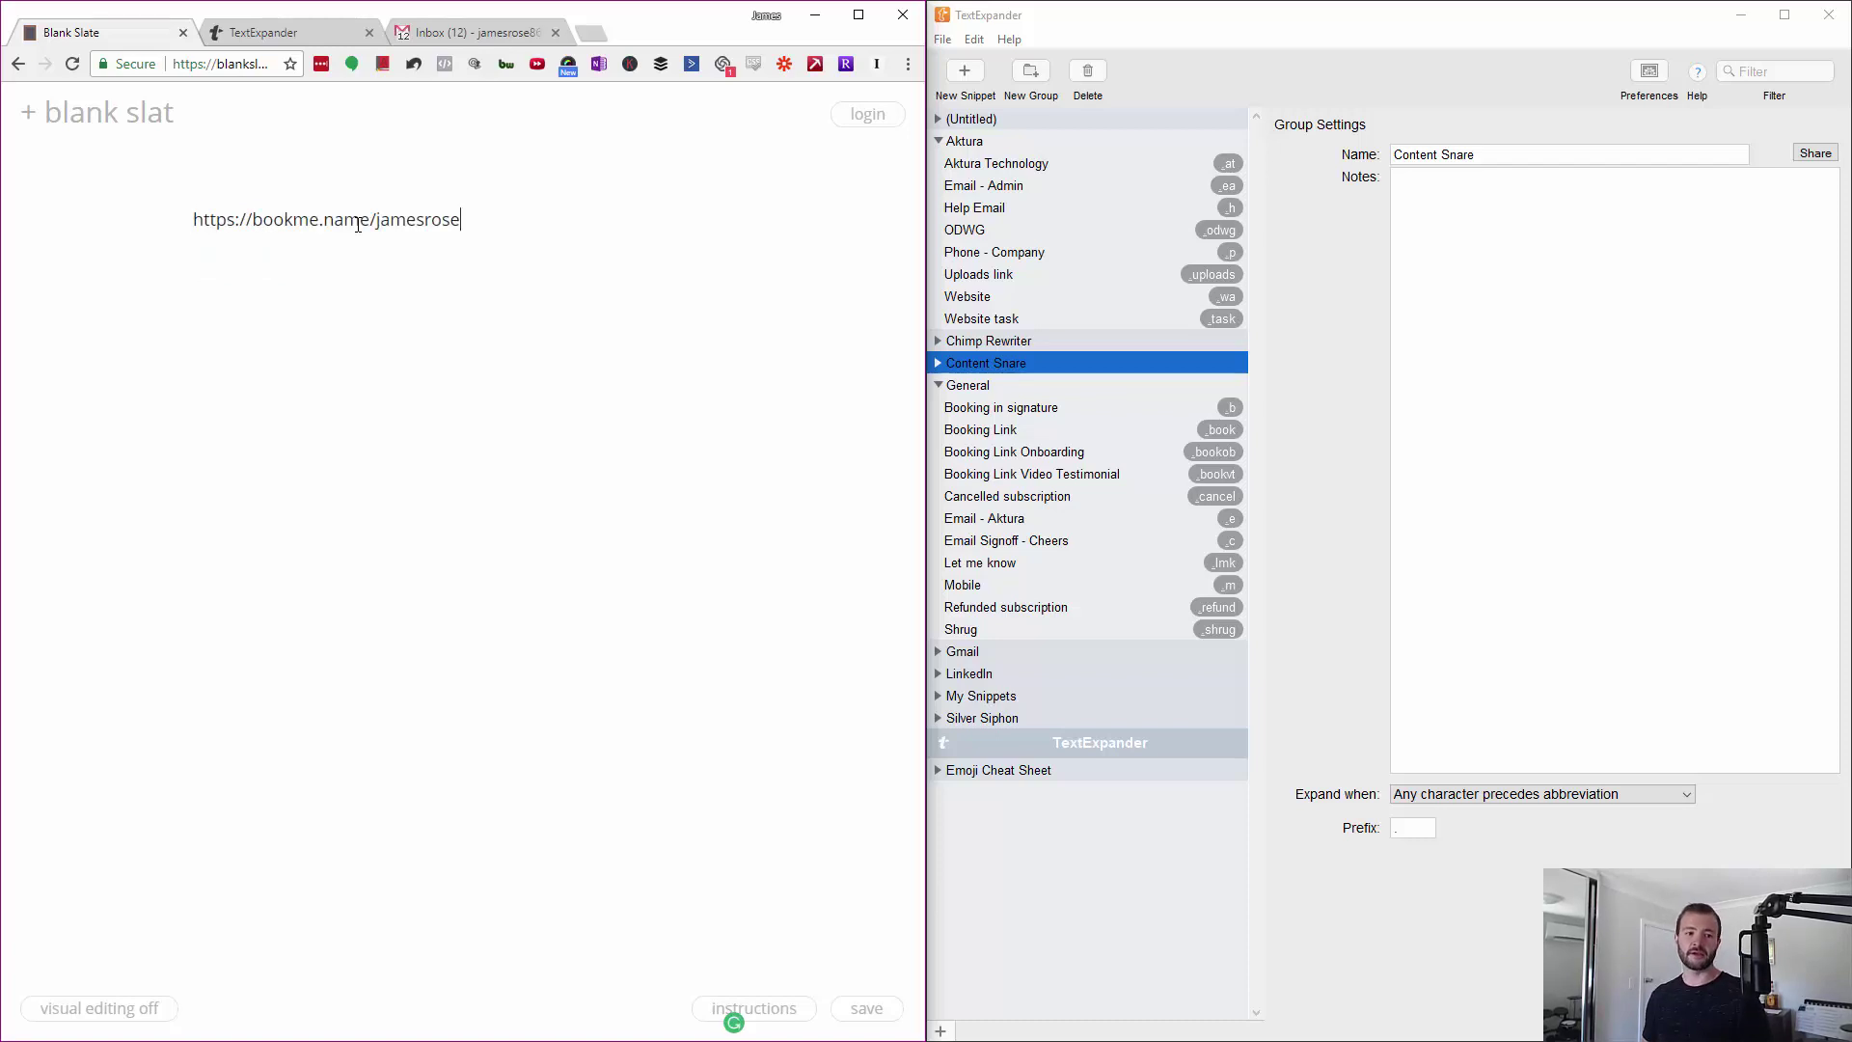
key("ctrl+a")
key("BackSpace")
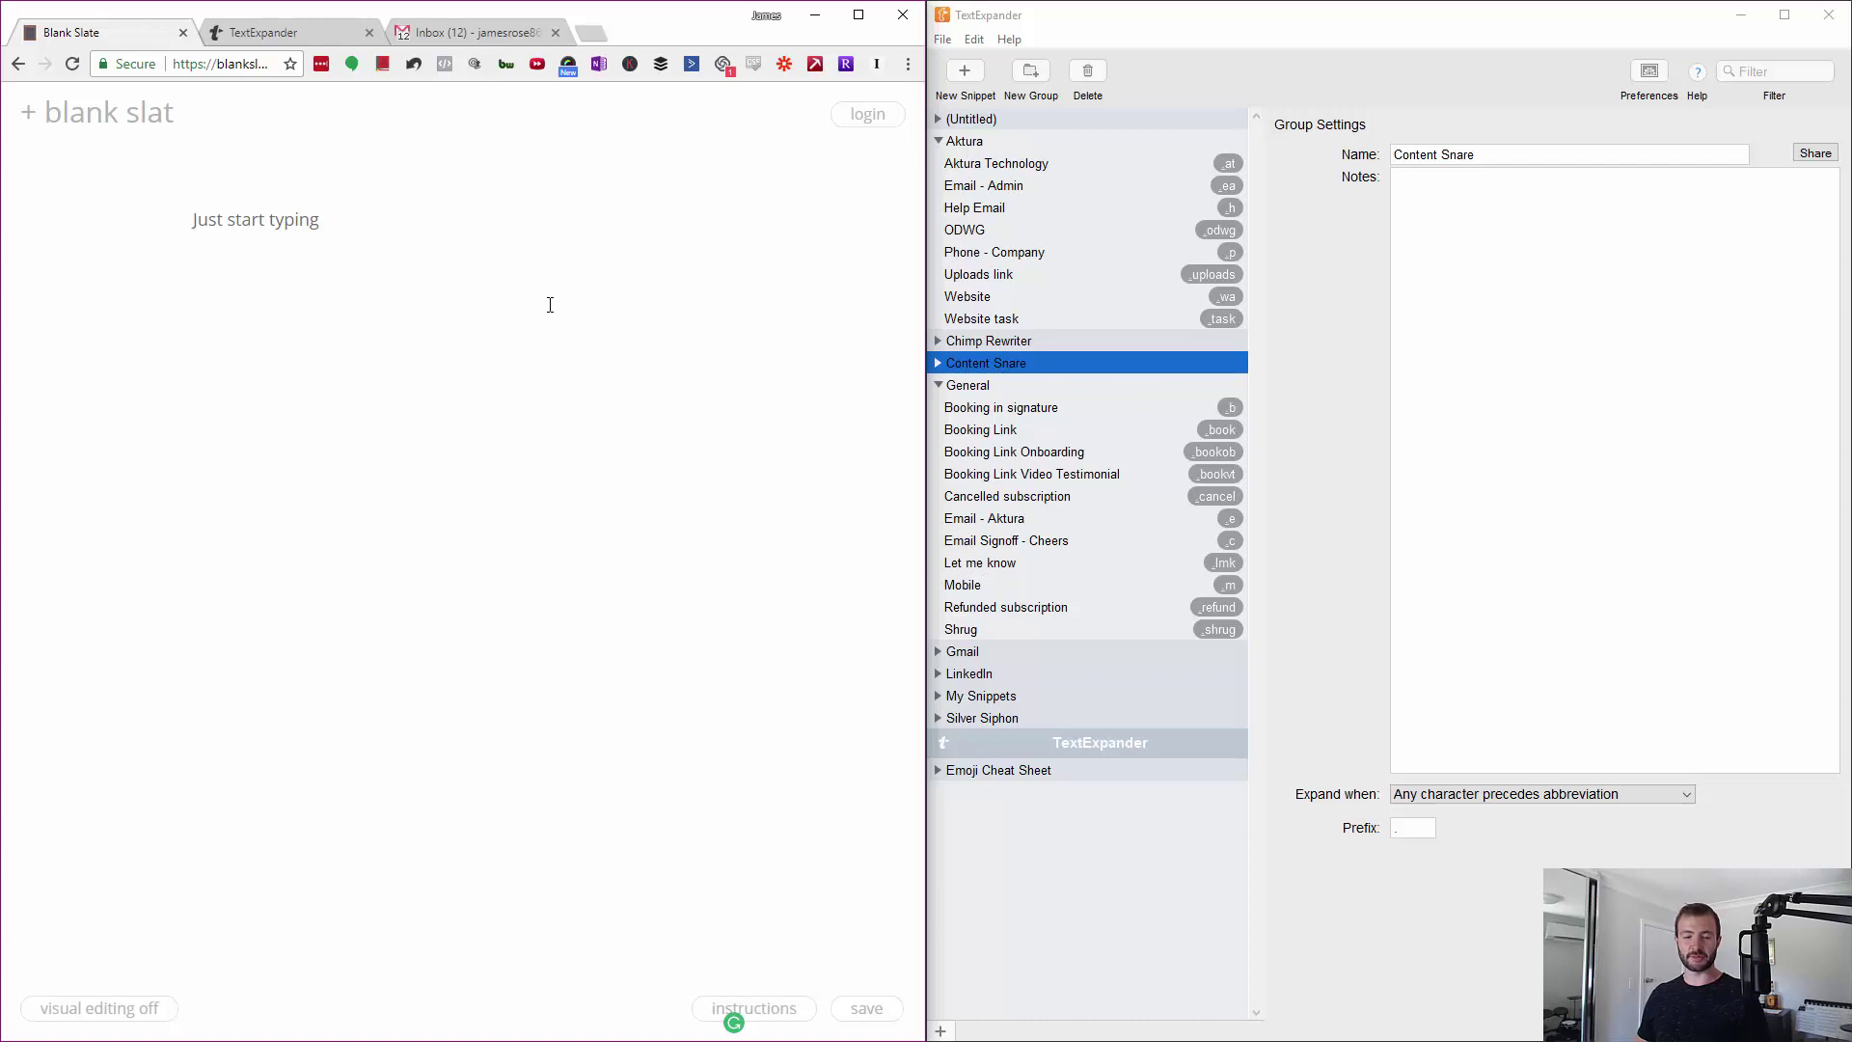
Test _lmk and .m, clearing the Let me know sentence and the mobile number
type("_lmk")
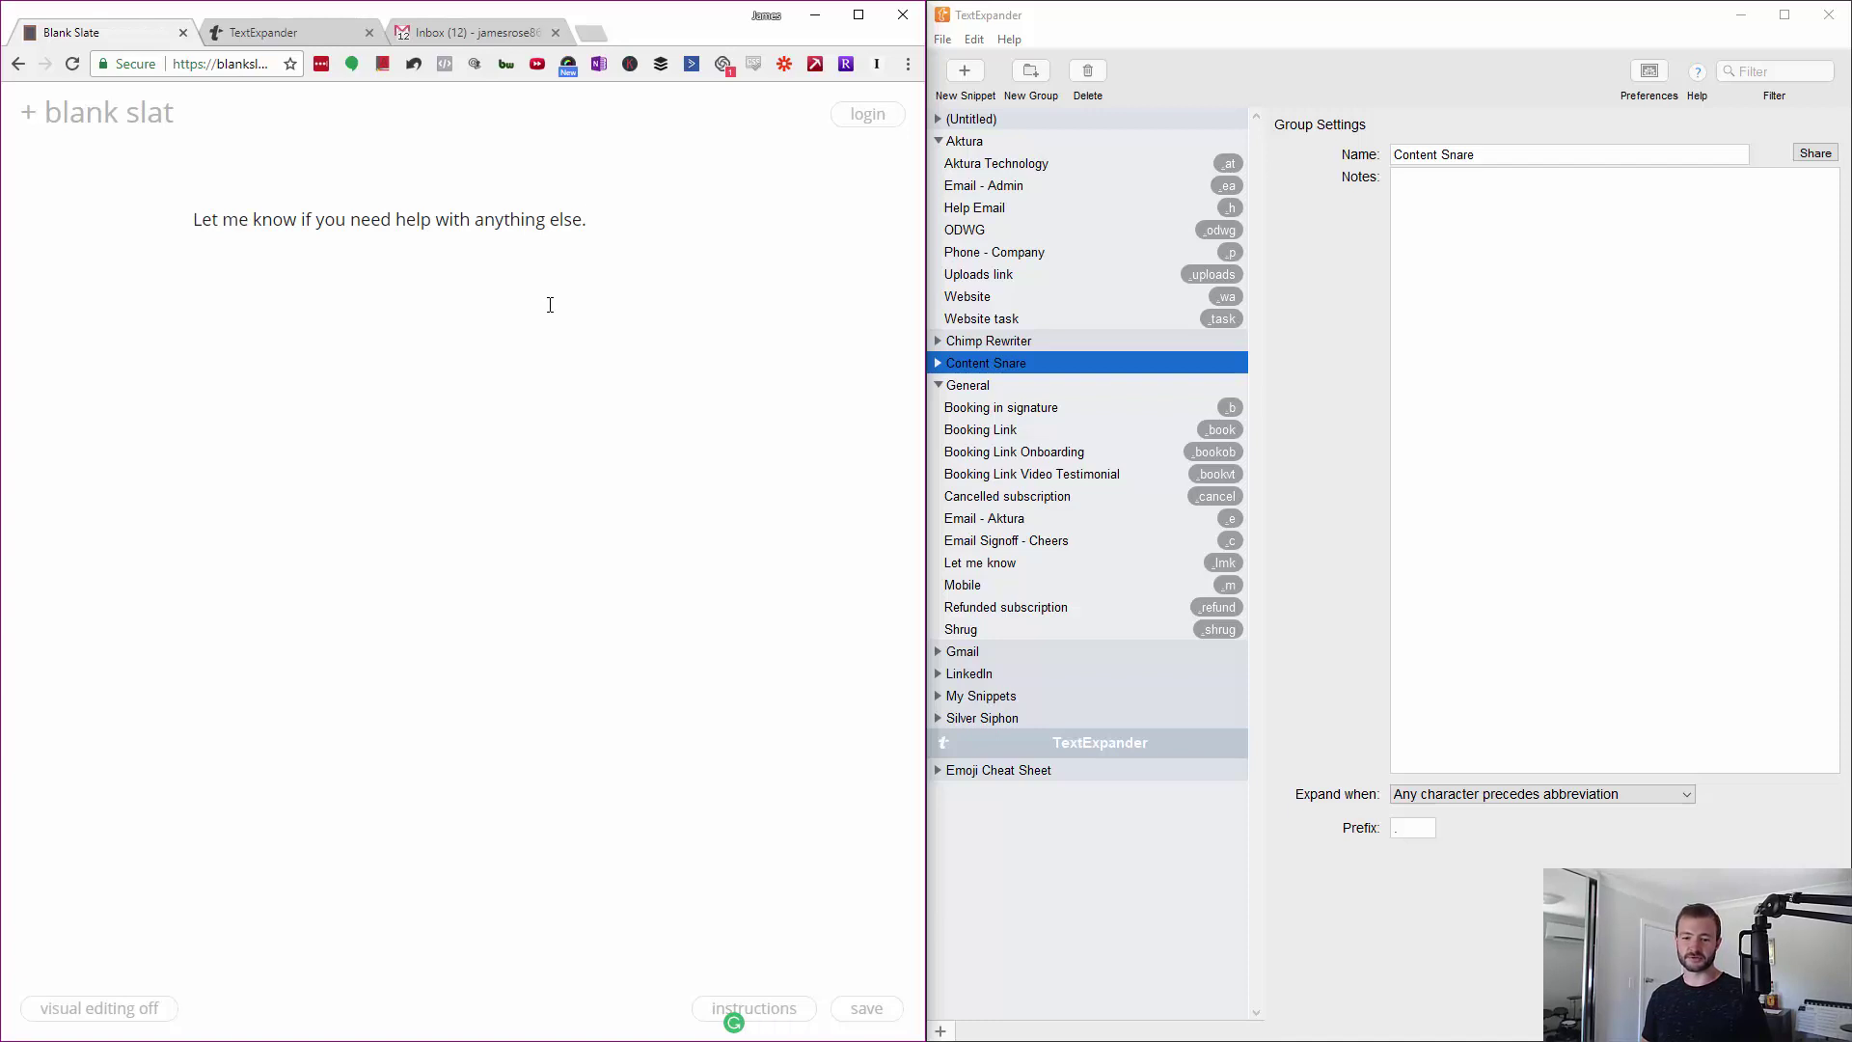
key("ctrl+a")
type(".")
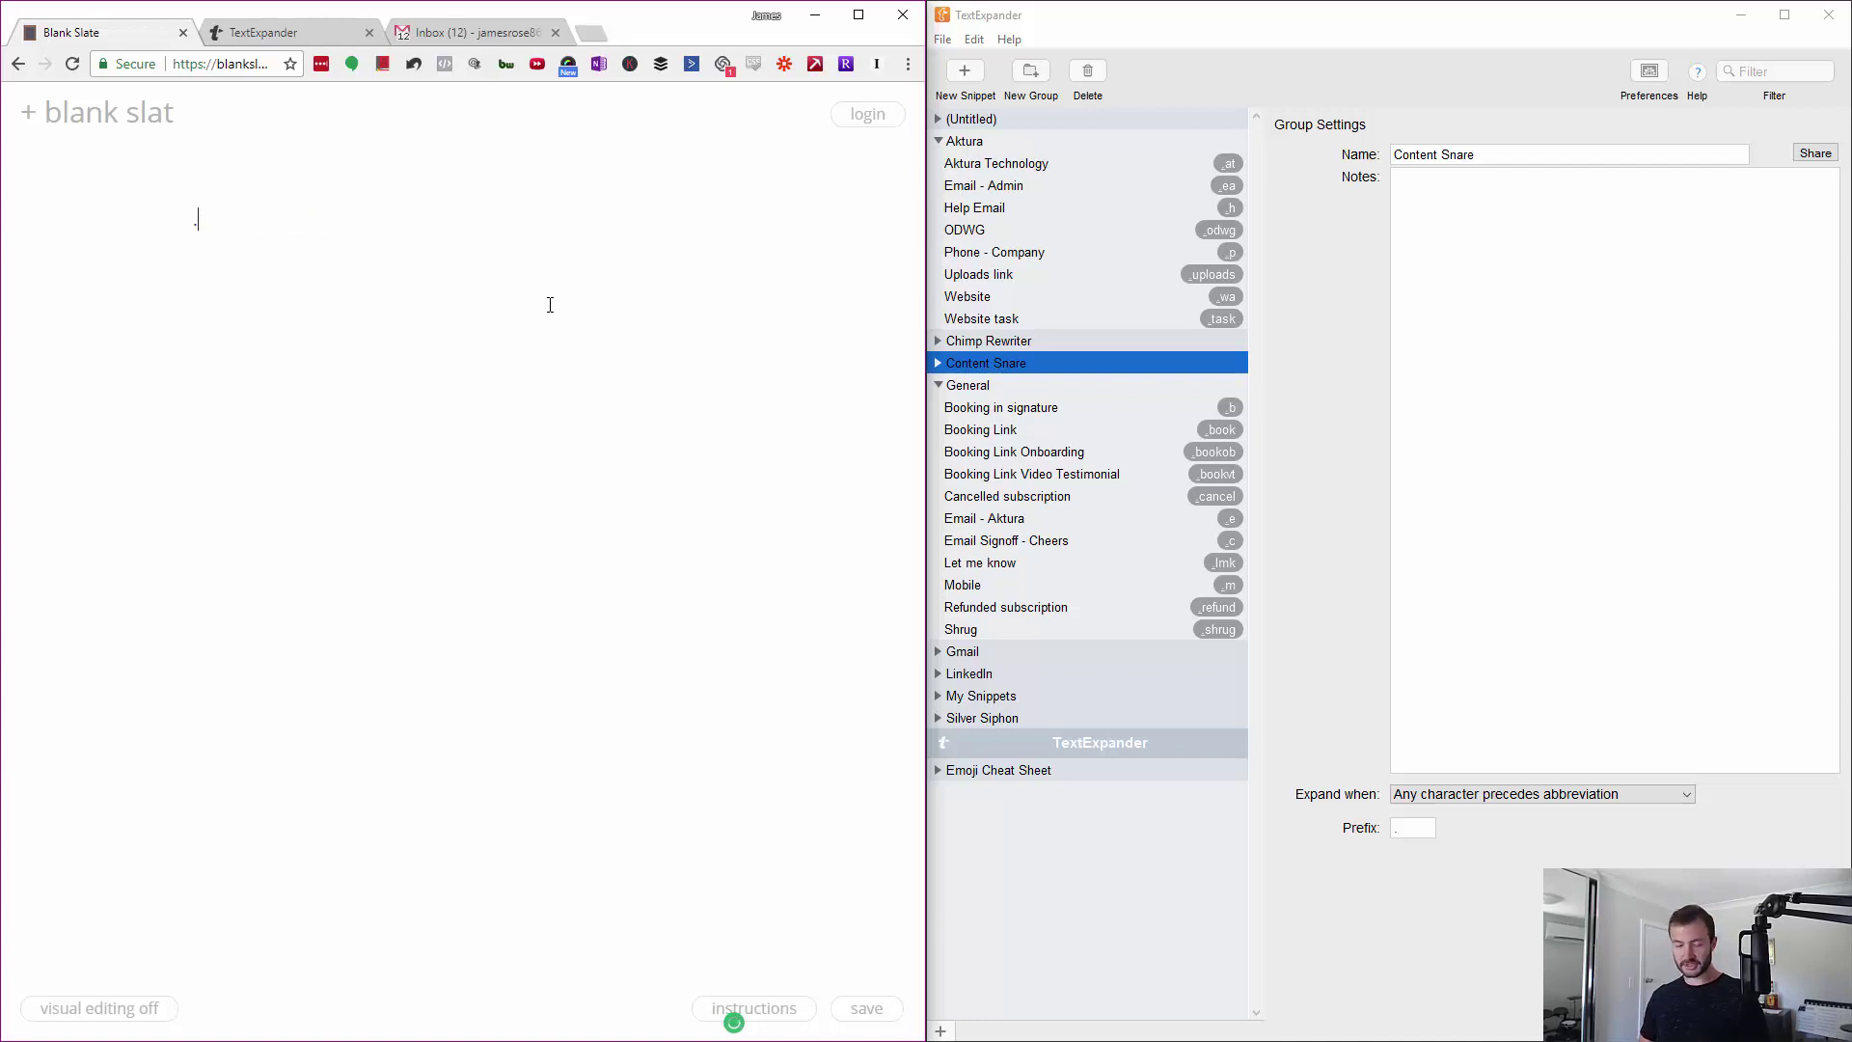
type("m")
key("ctrl+a")
key("BackSpace")
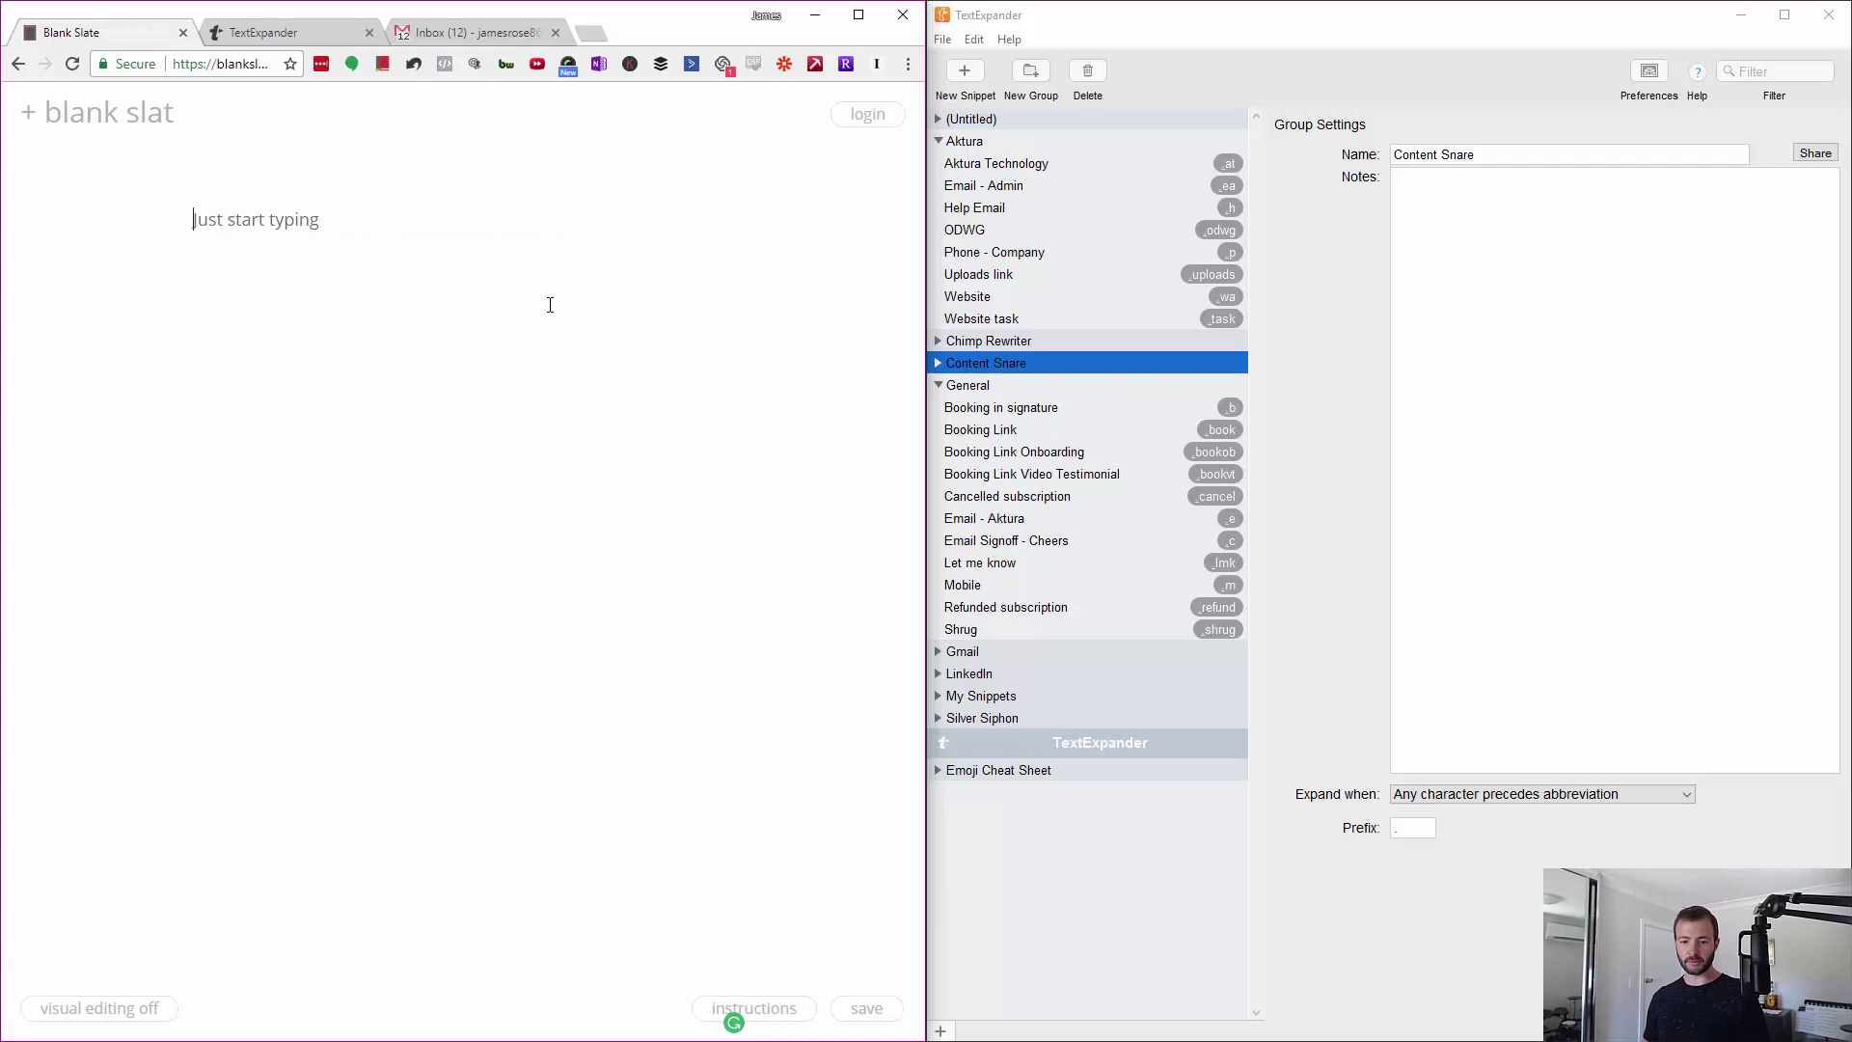
Expand .shrug into the ¯\_(ツ)_/¯ emoticon, fixing a typo first, then delete it
type(".shrun")
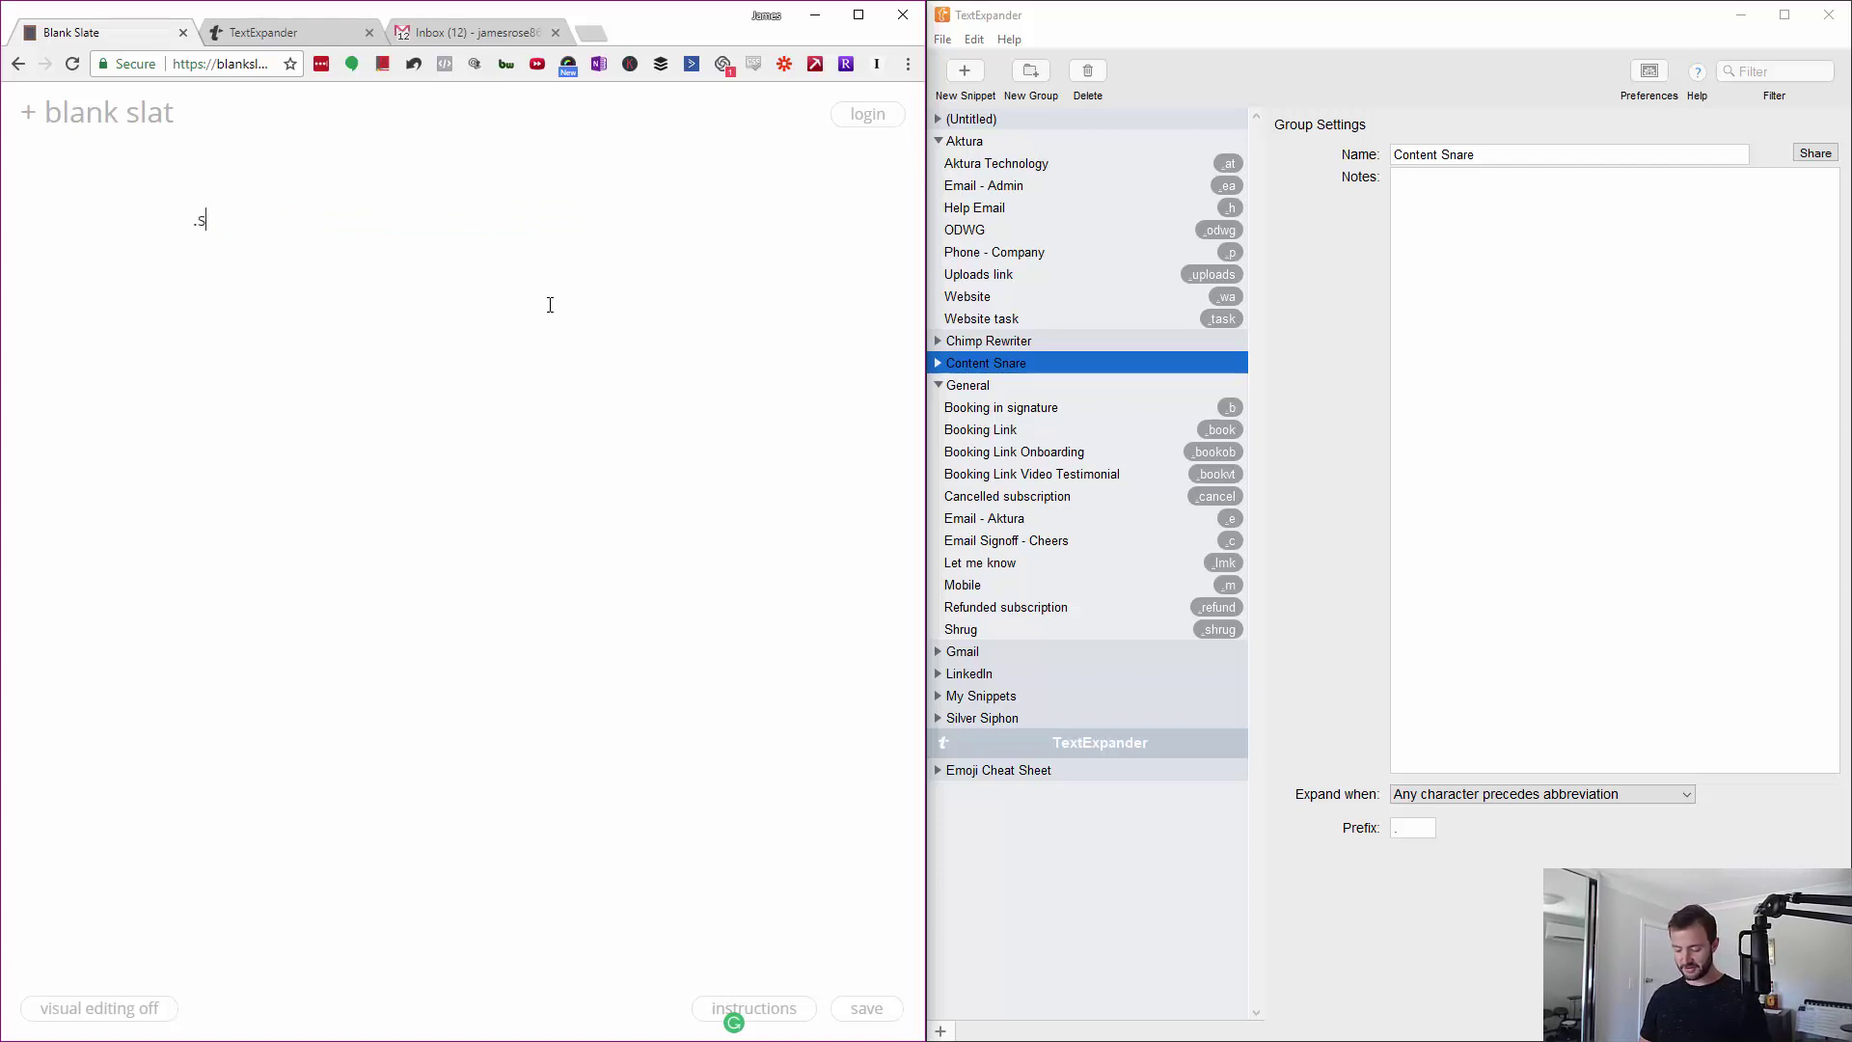
key("BackSpace")
key("BackSpace")
key("BackSpace")
key("BackSpace")
key("BackSpace")
key("BackSpace")
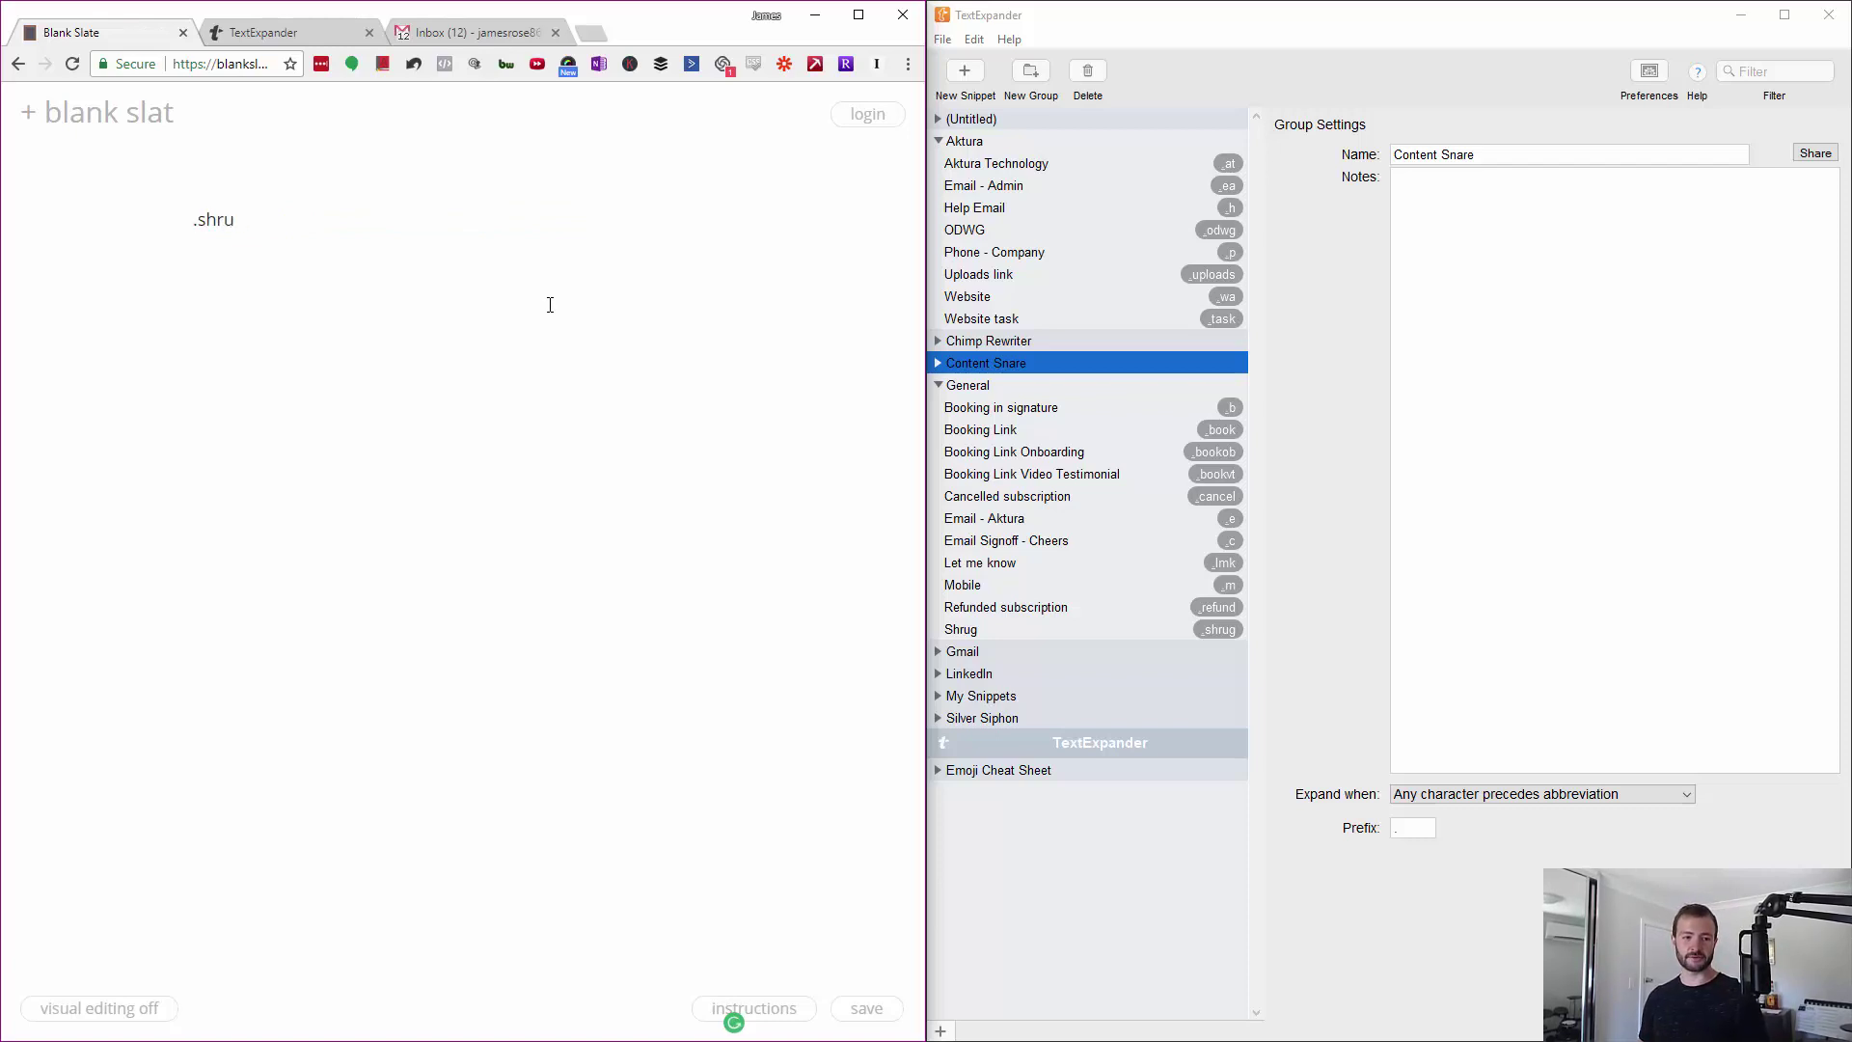
type(".shrug")
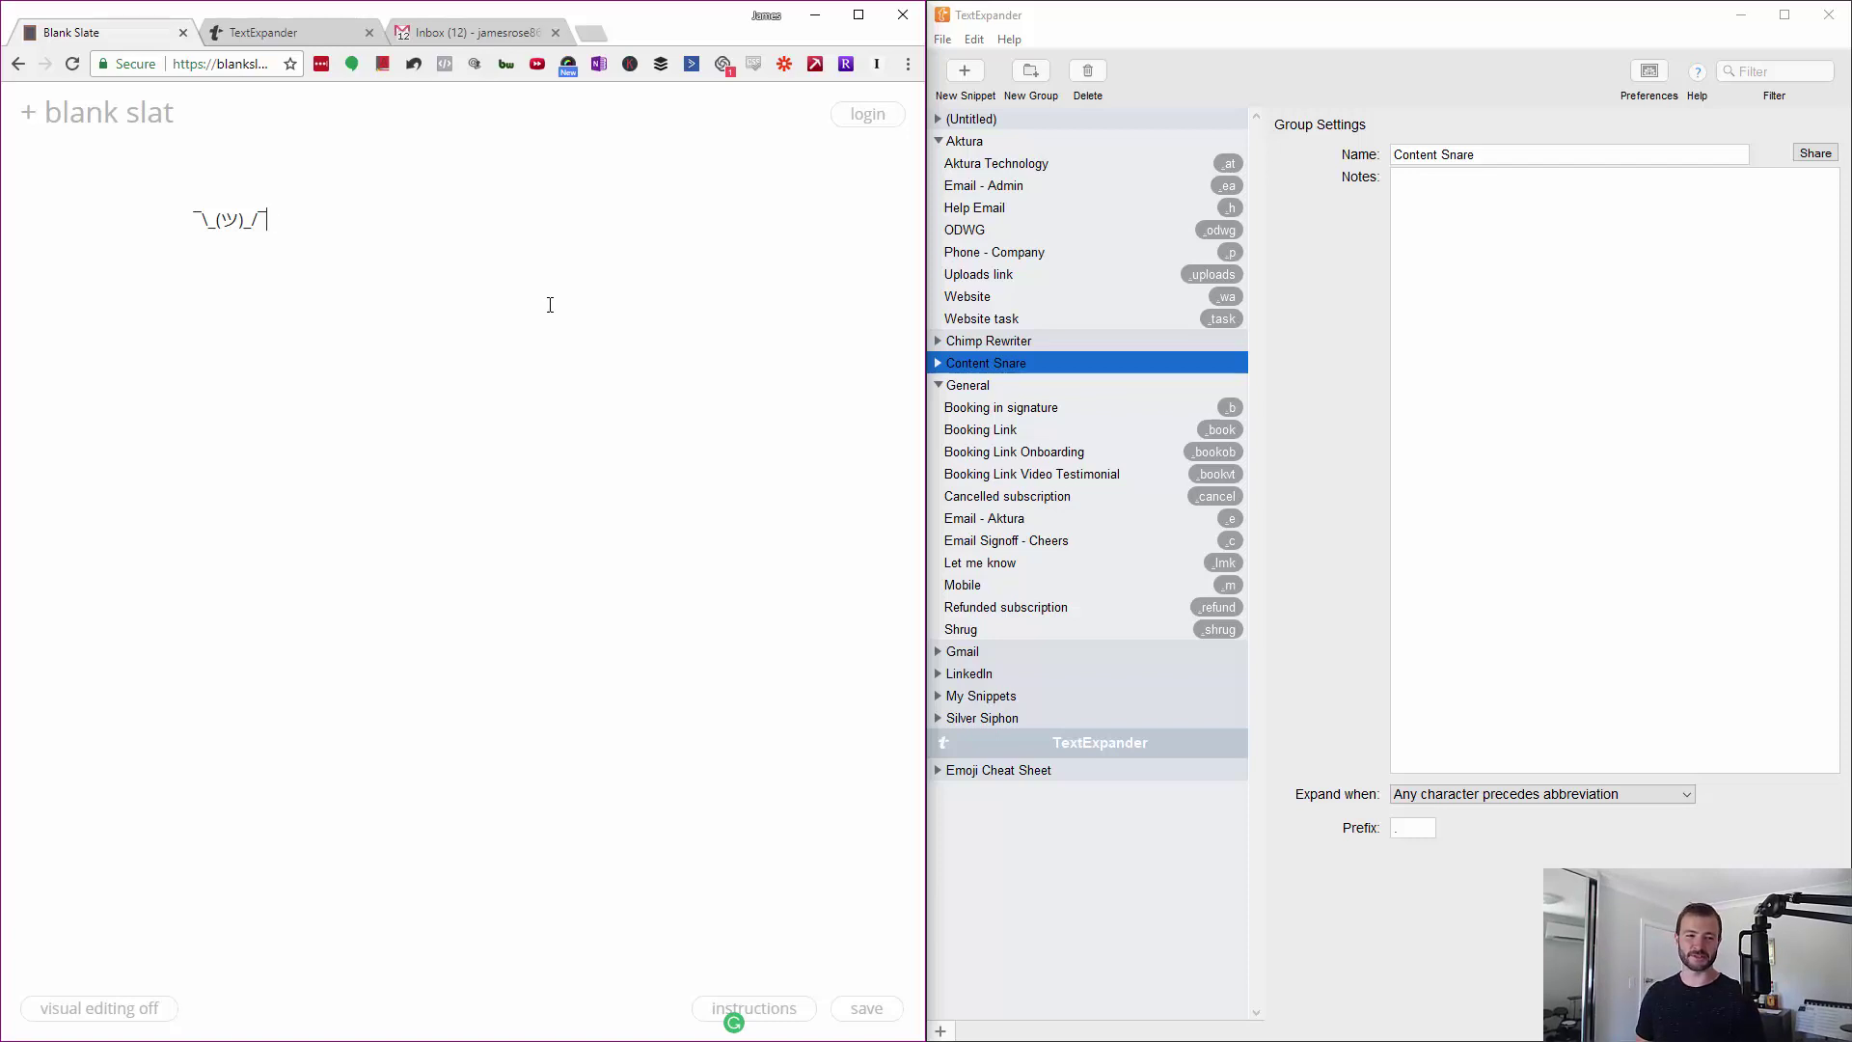
key("ctrl+a")
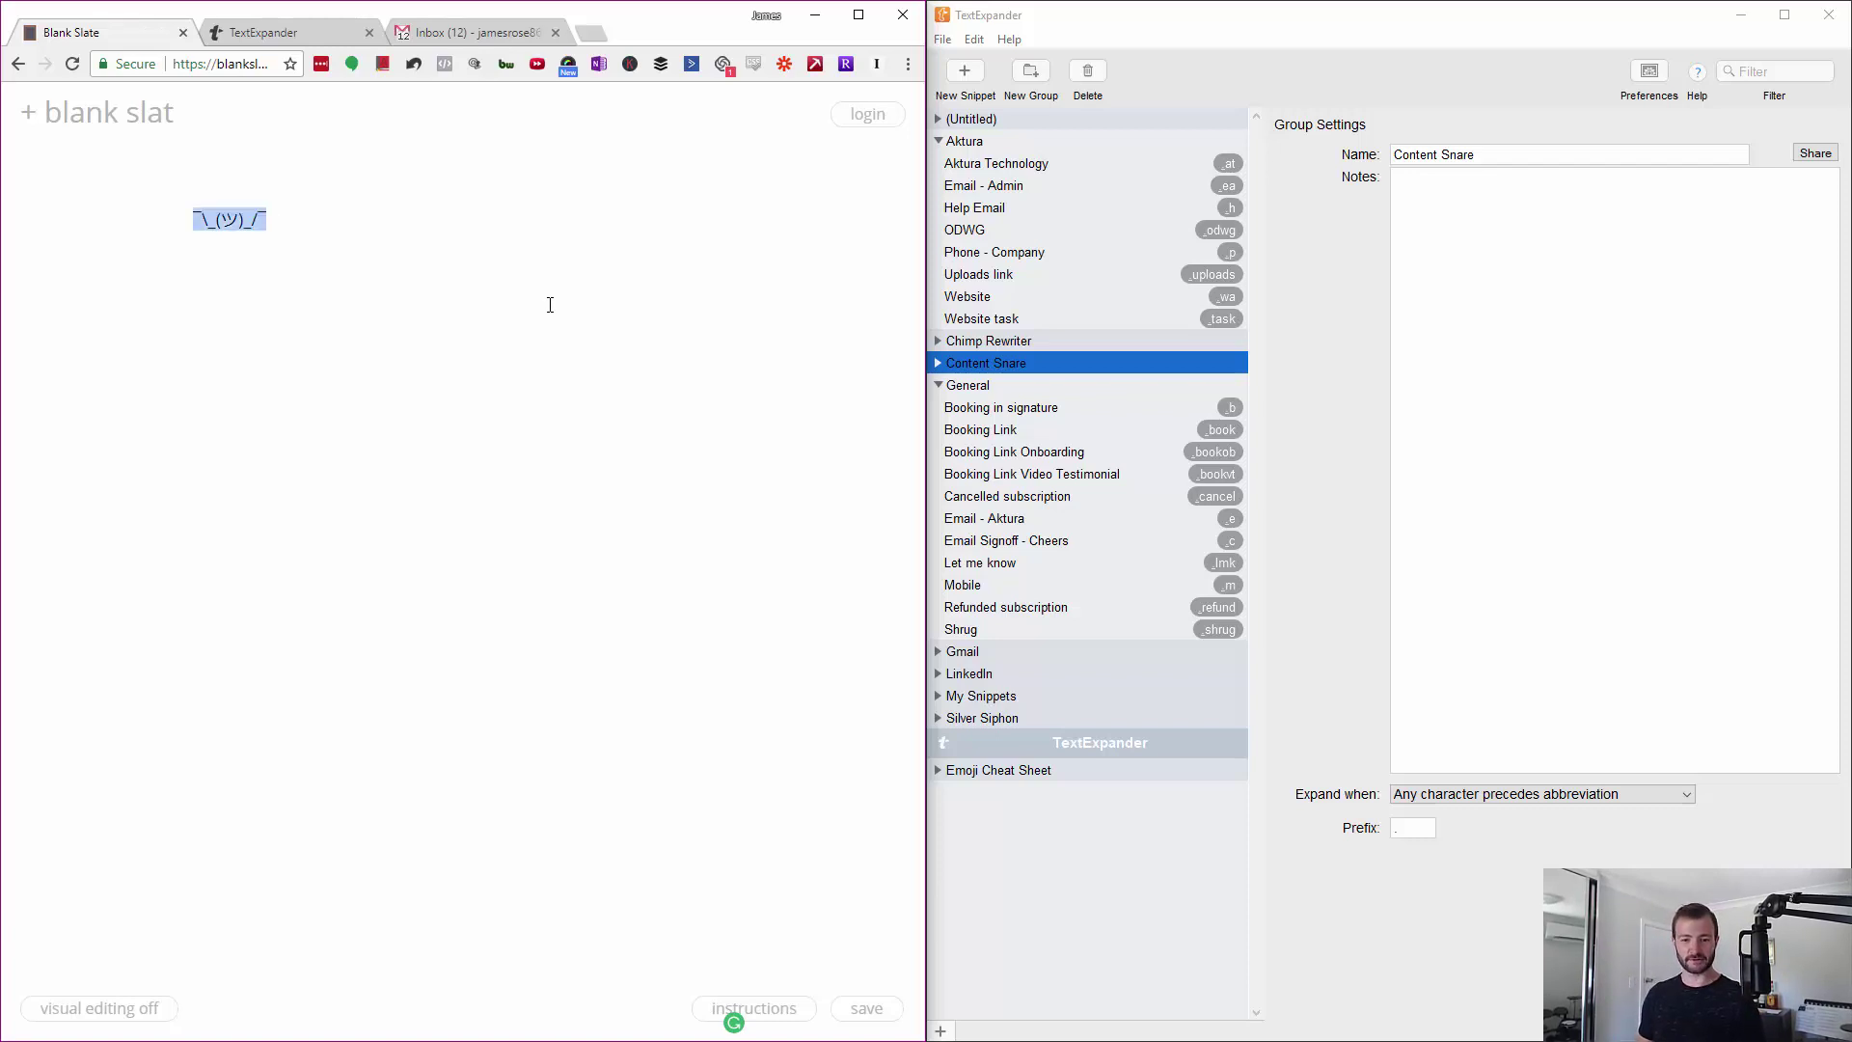
key("BackSpace")
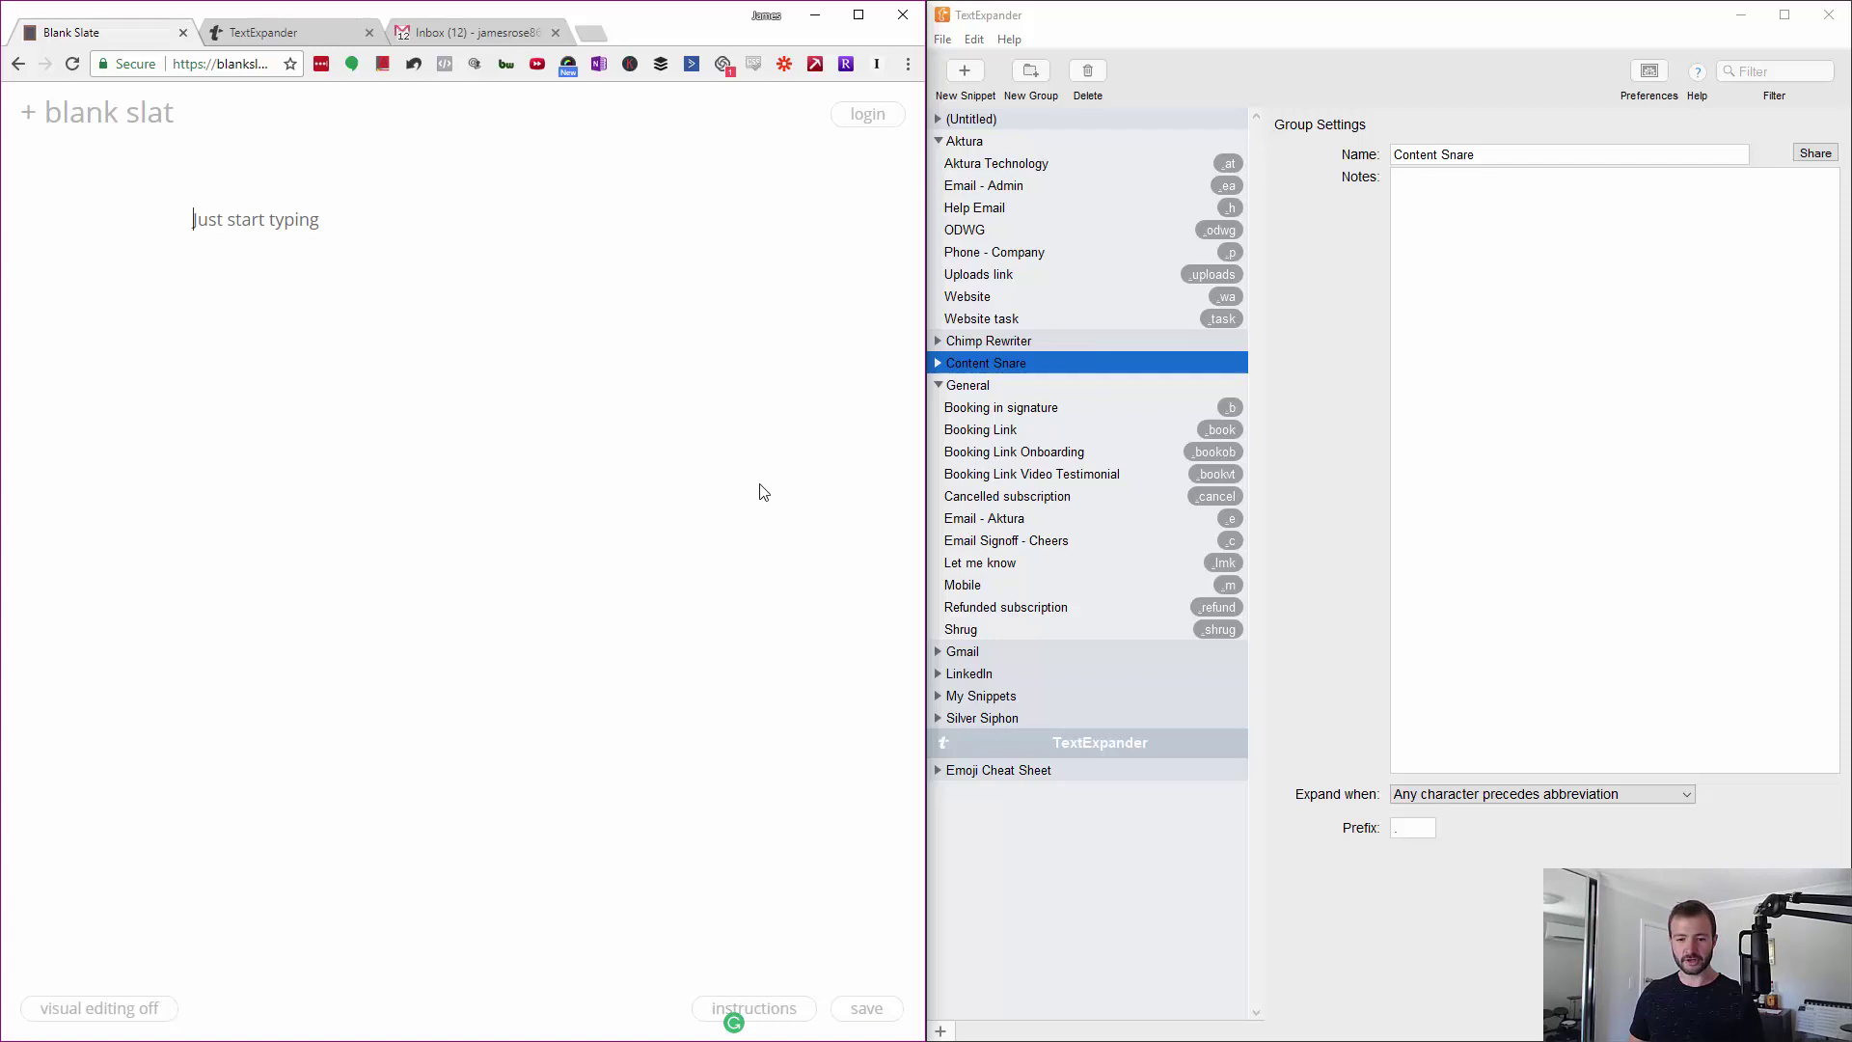
View the Content Snare group's Hotjar Response snippet and its %key:tab% code beside Gmail
left_click(511, 39)
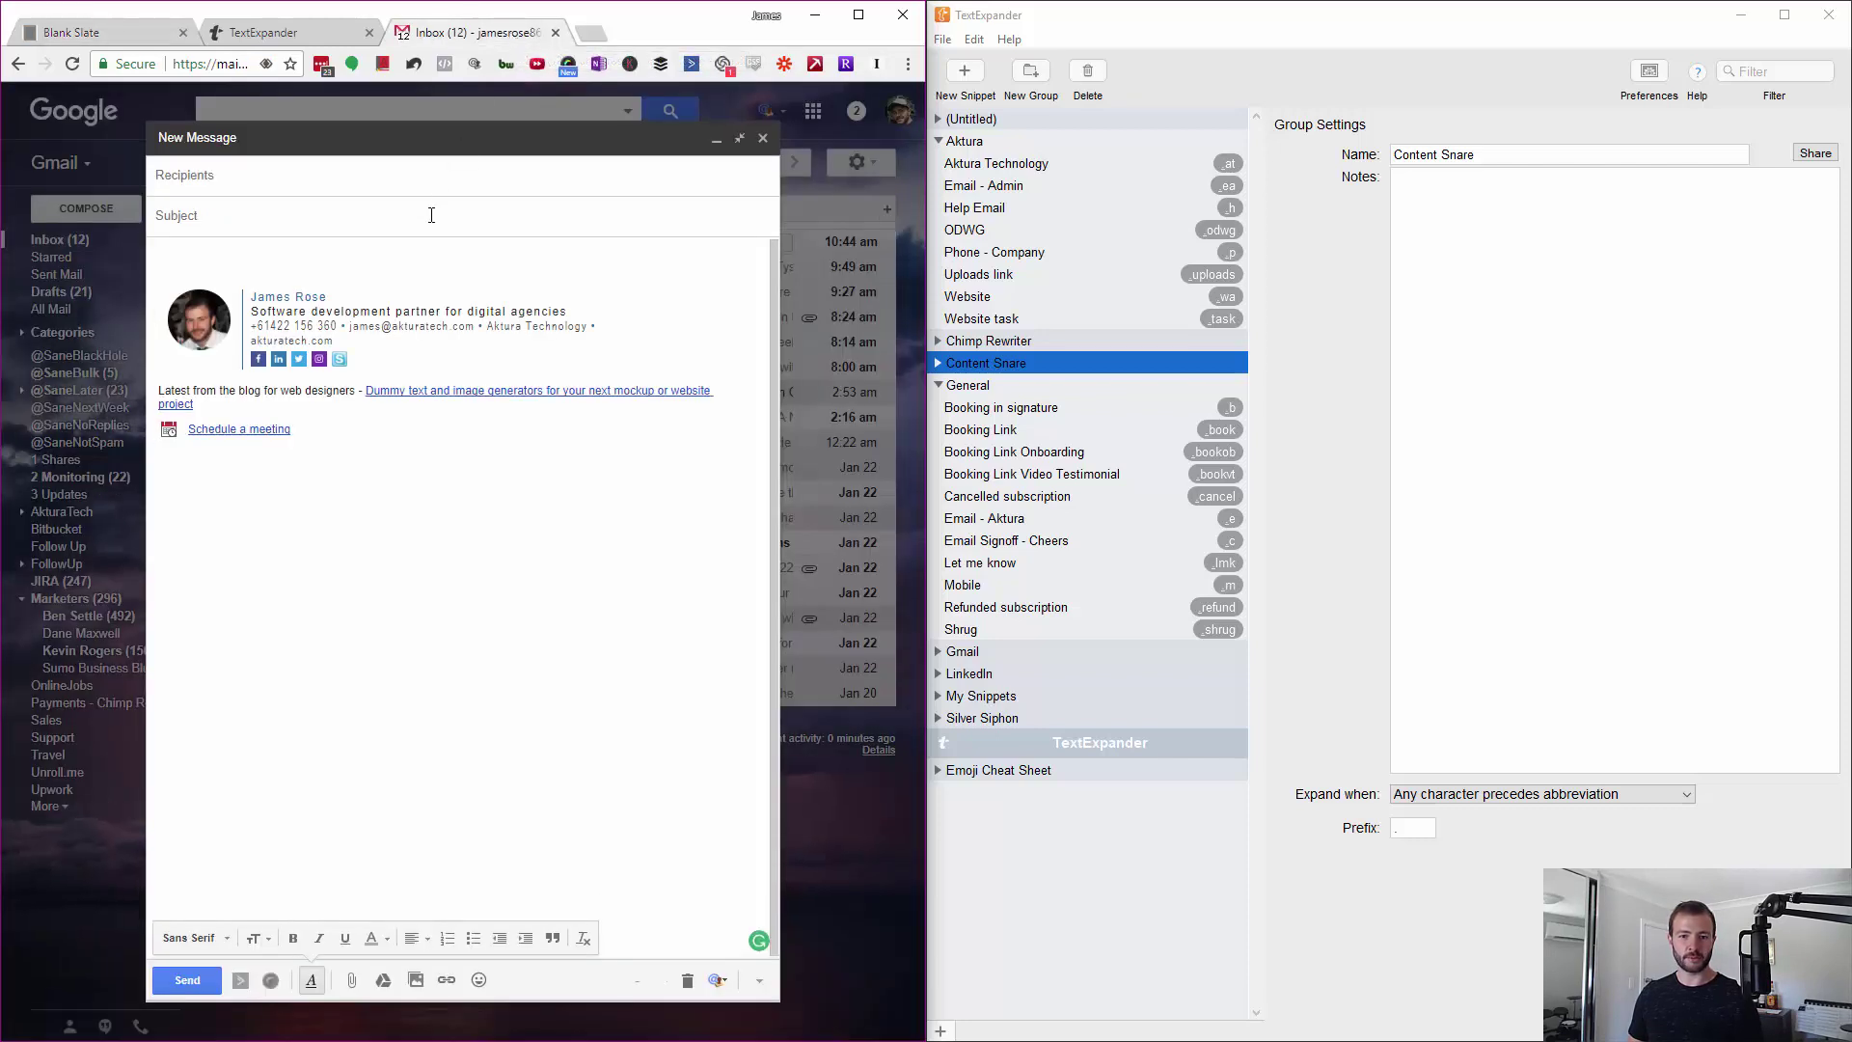
left_click(940, 369)
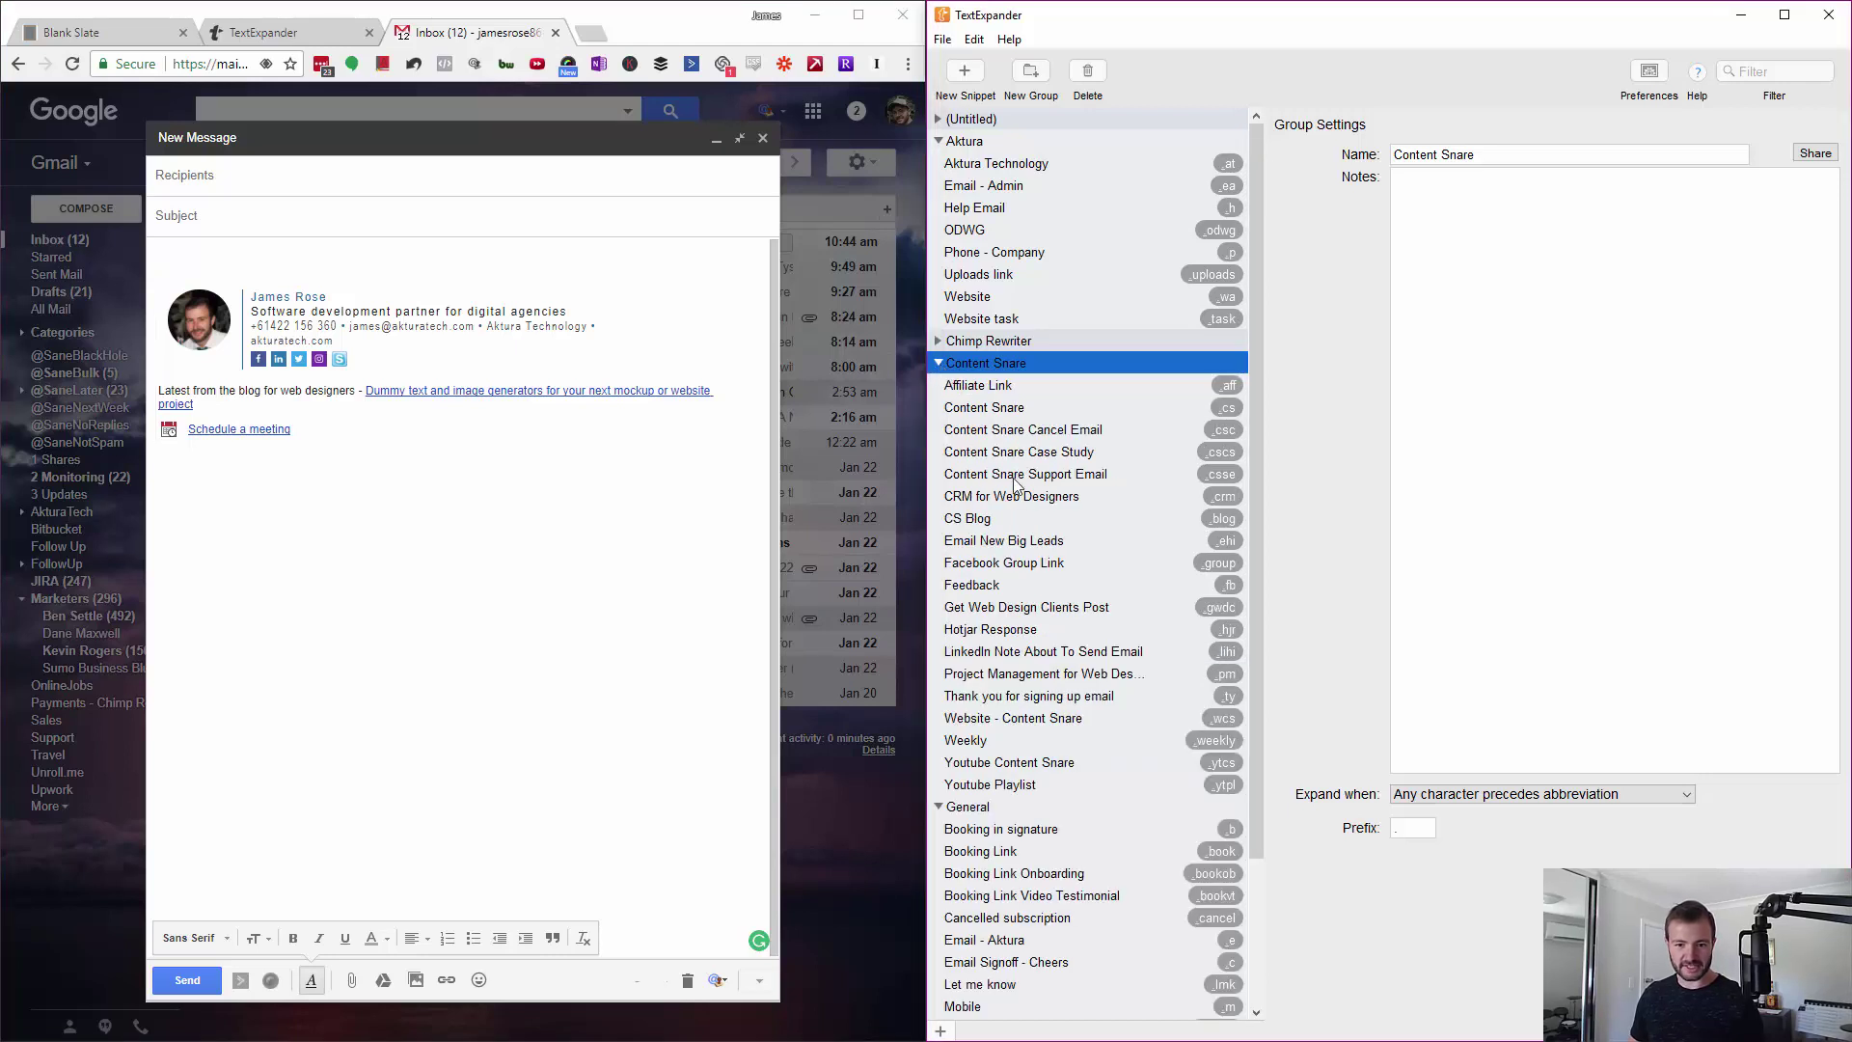
scroll(1015, 486, "down", 2)
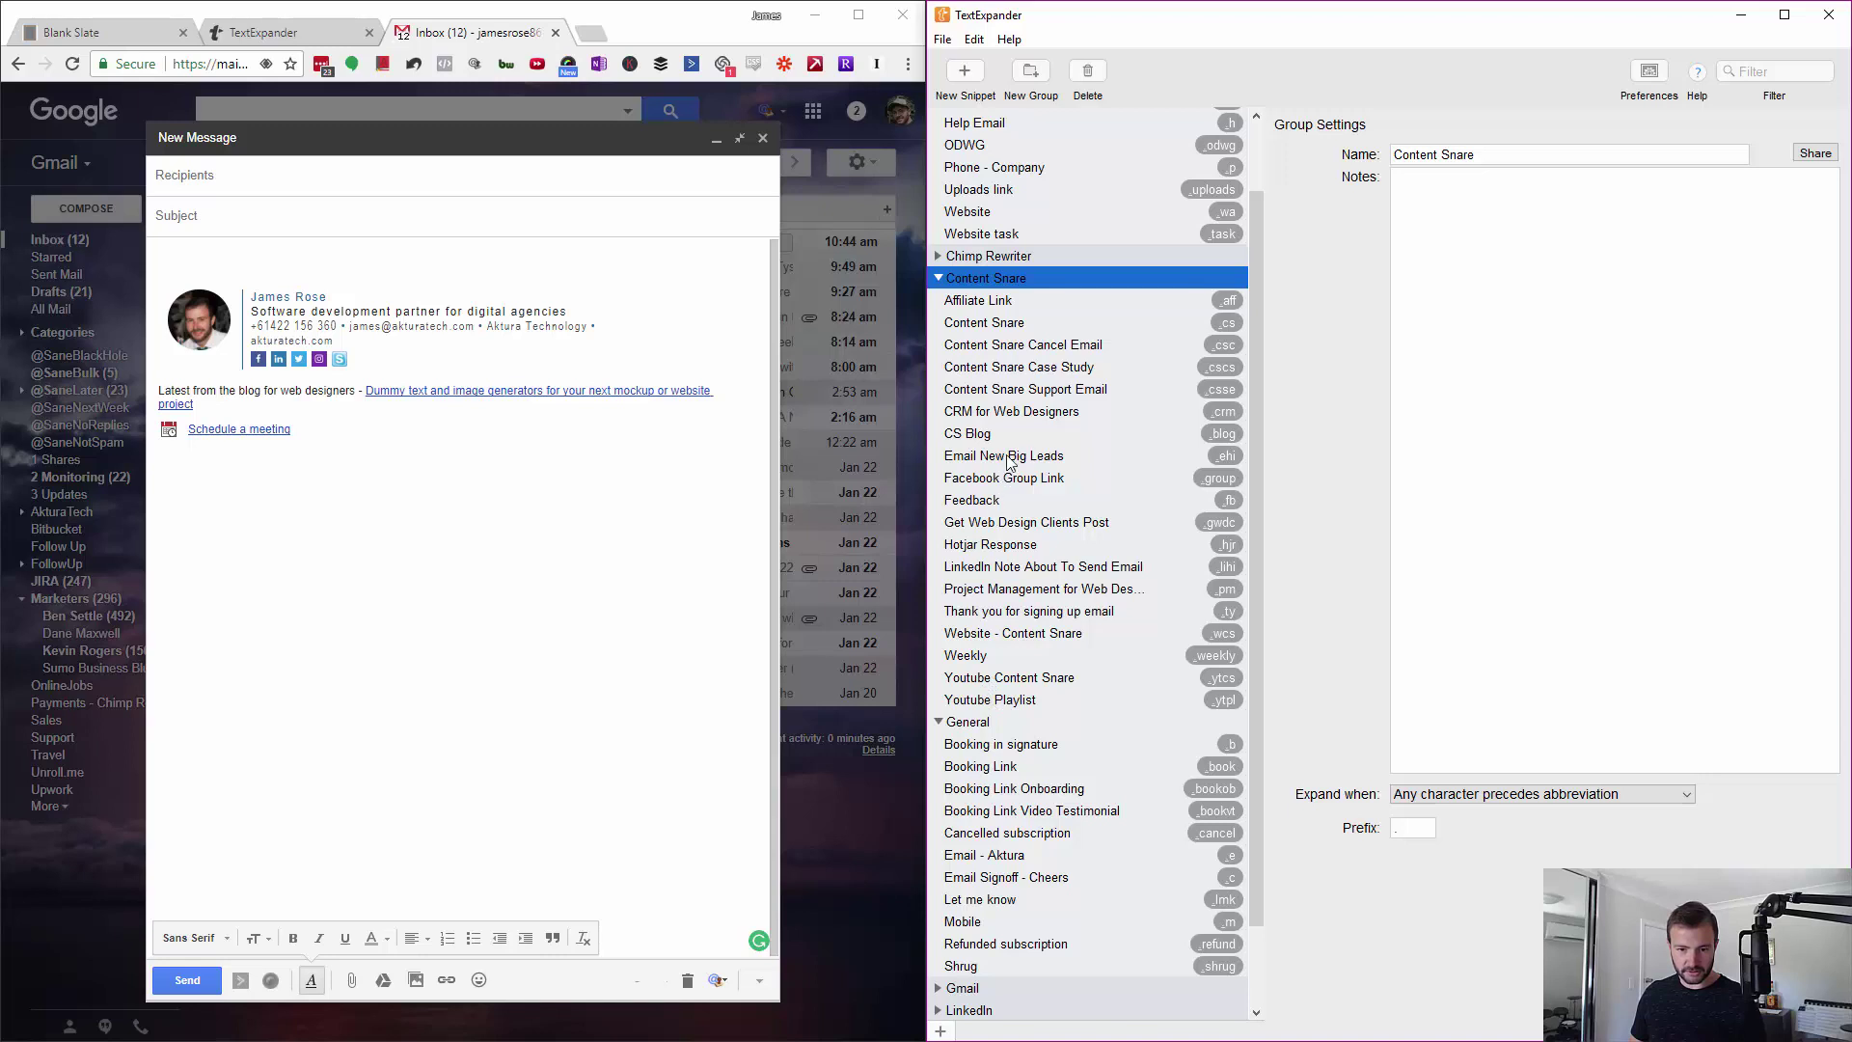
left_click(1052, 542)
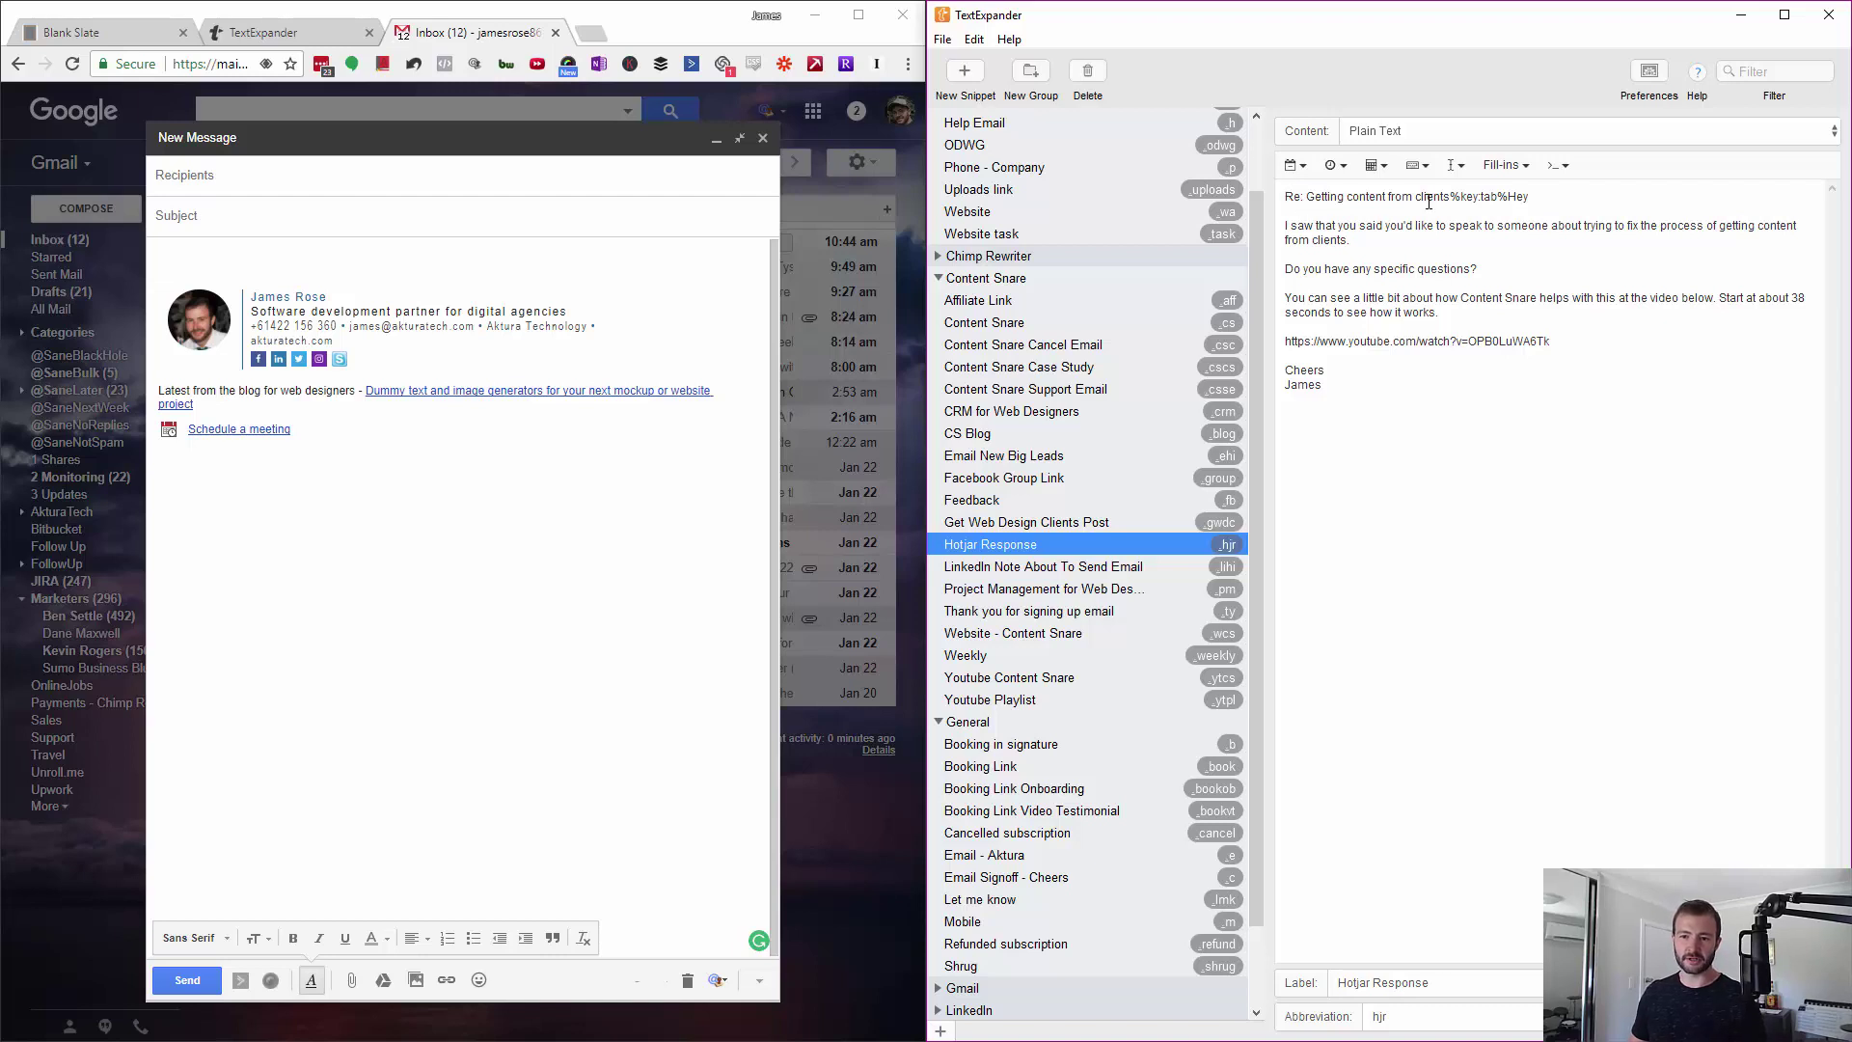
left_click_drag(1450, 198, 1506, 198)
Expand hjr in the Gmail subject, then delete the expanded body text
left_click(280, 223)
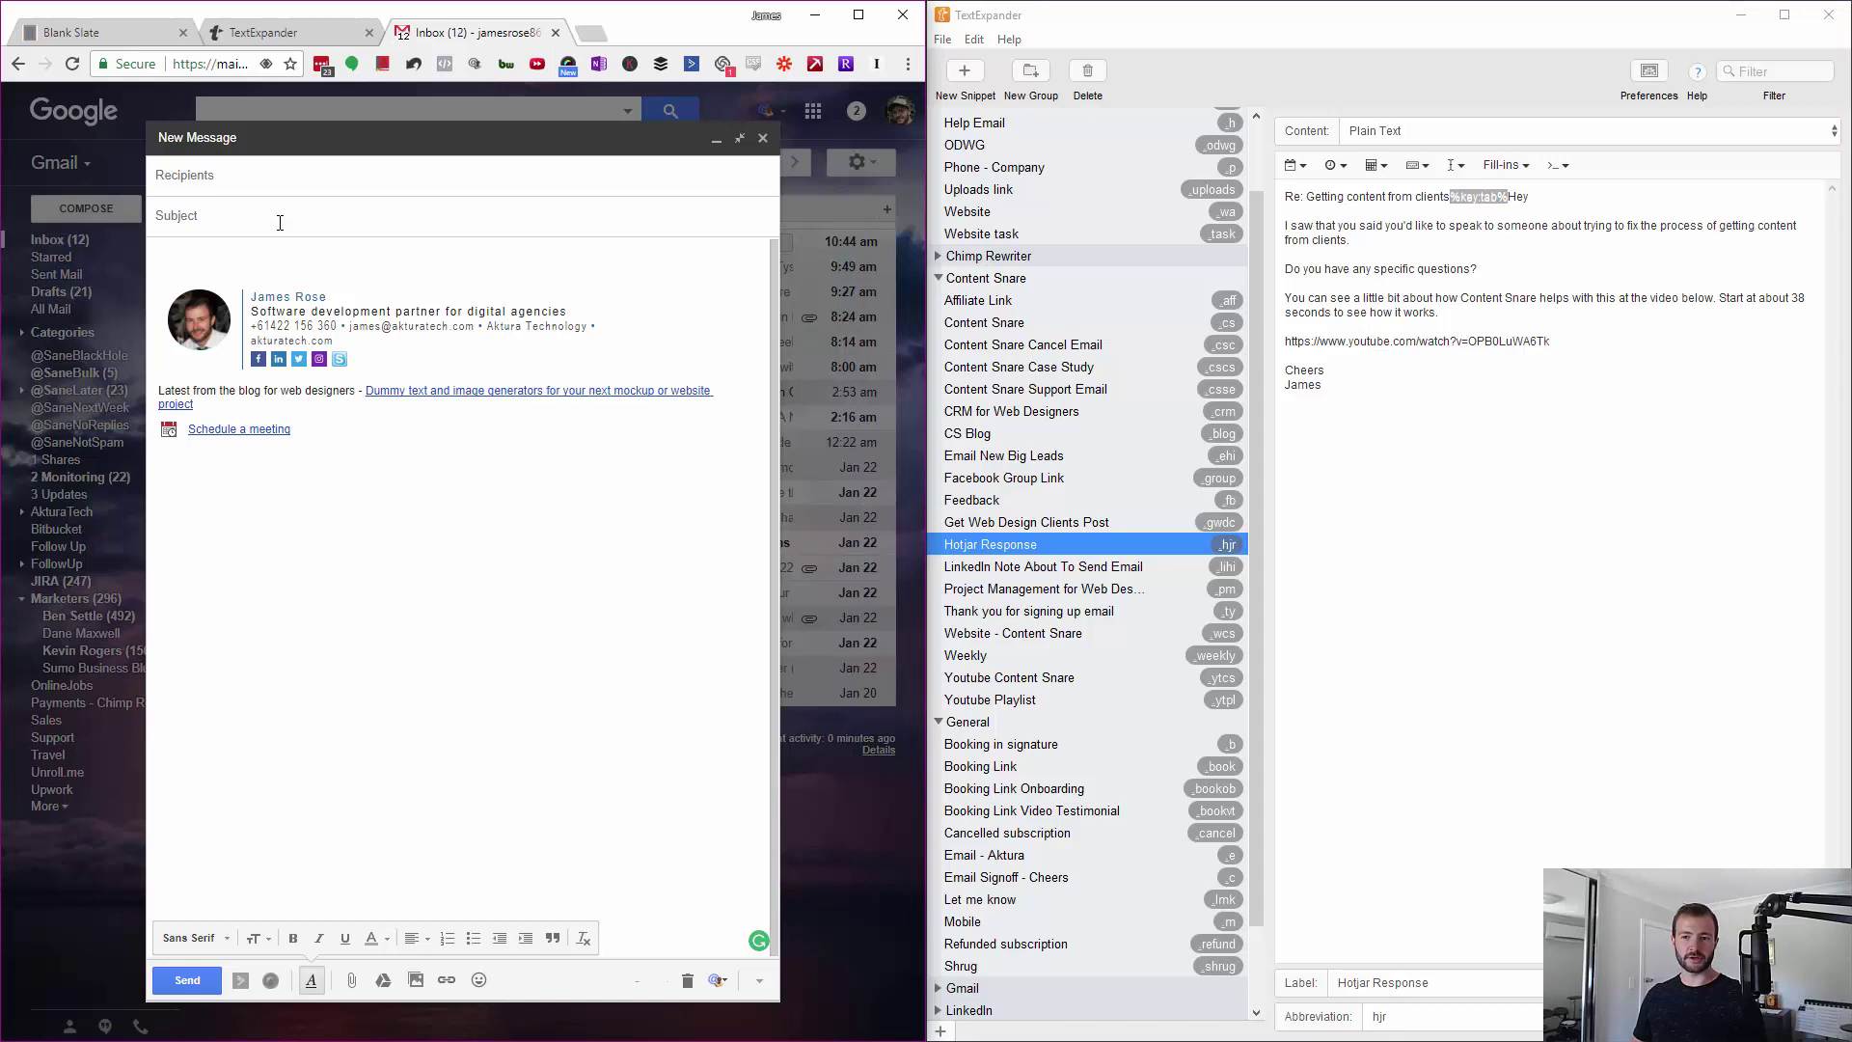
type("hjr")
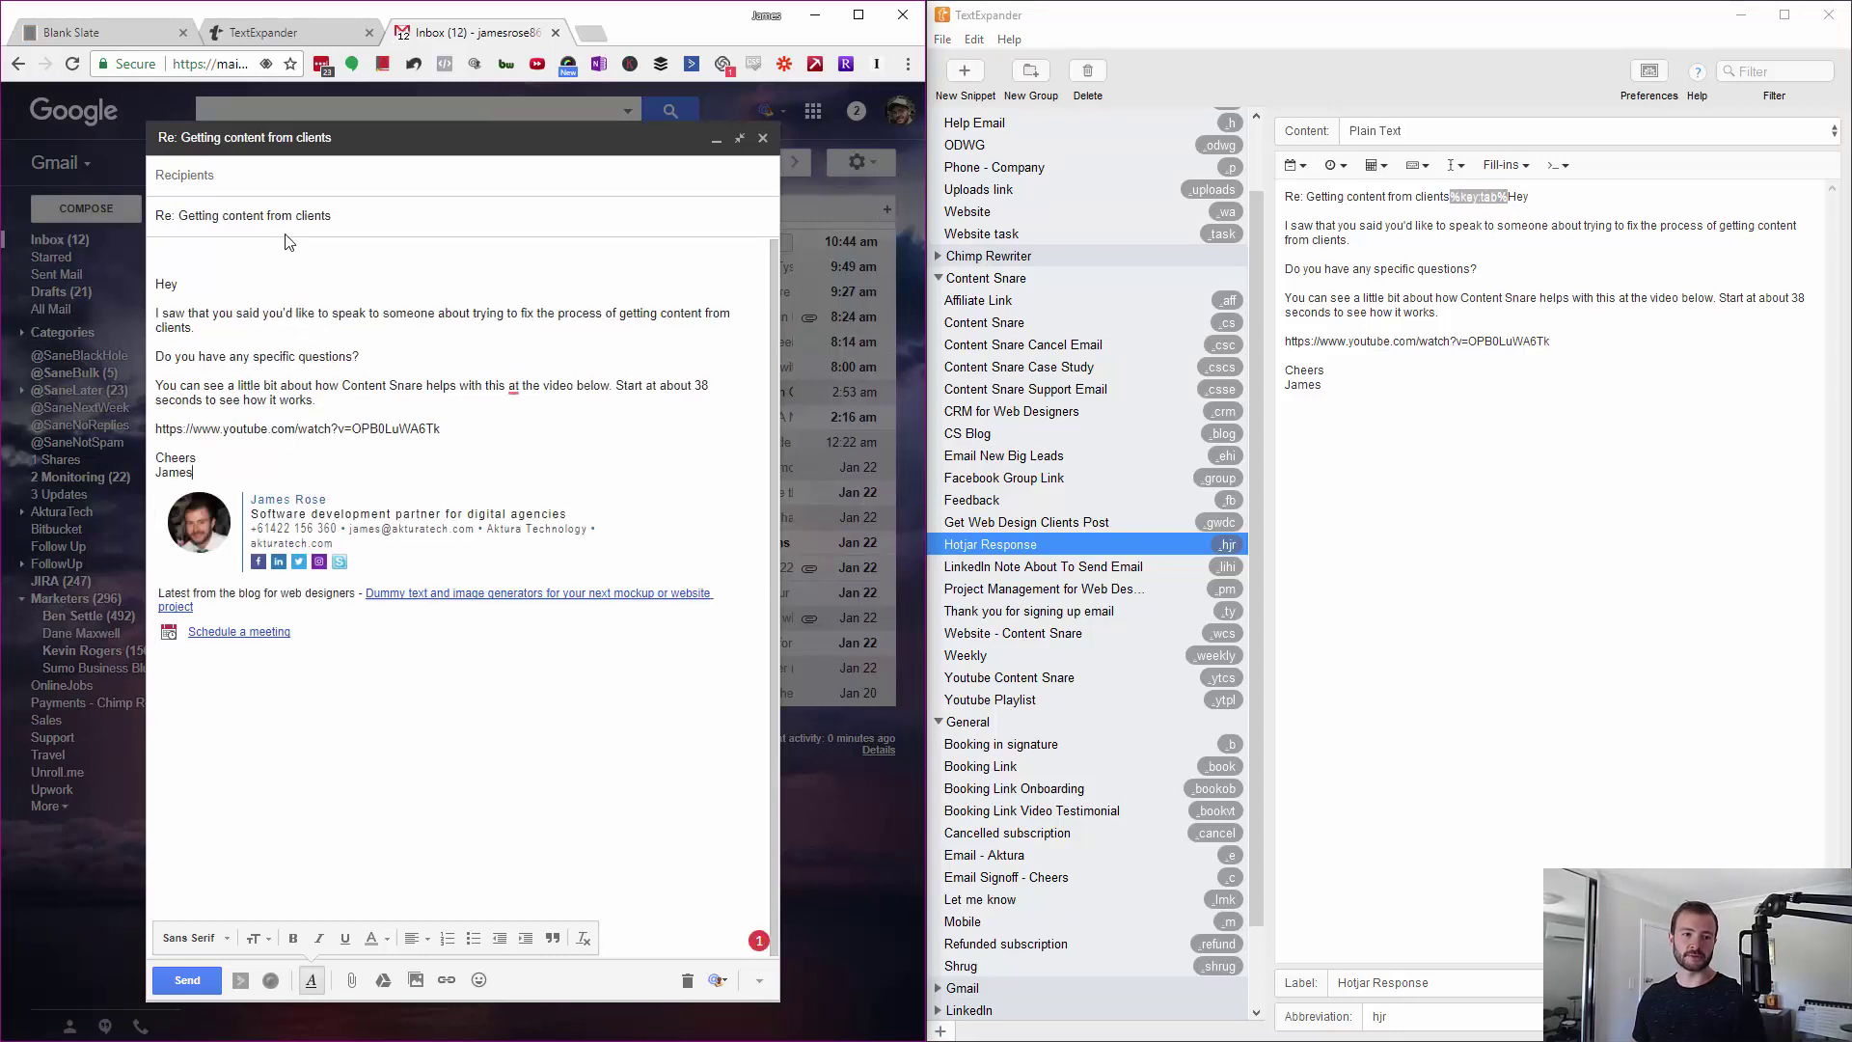
left_click(202, 288)
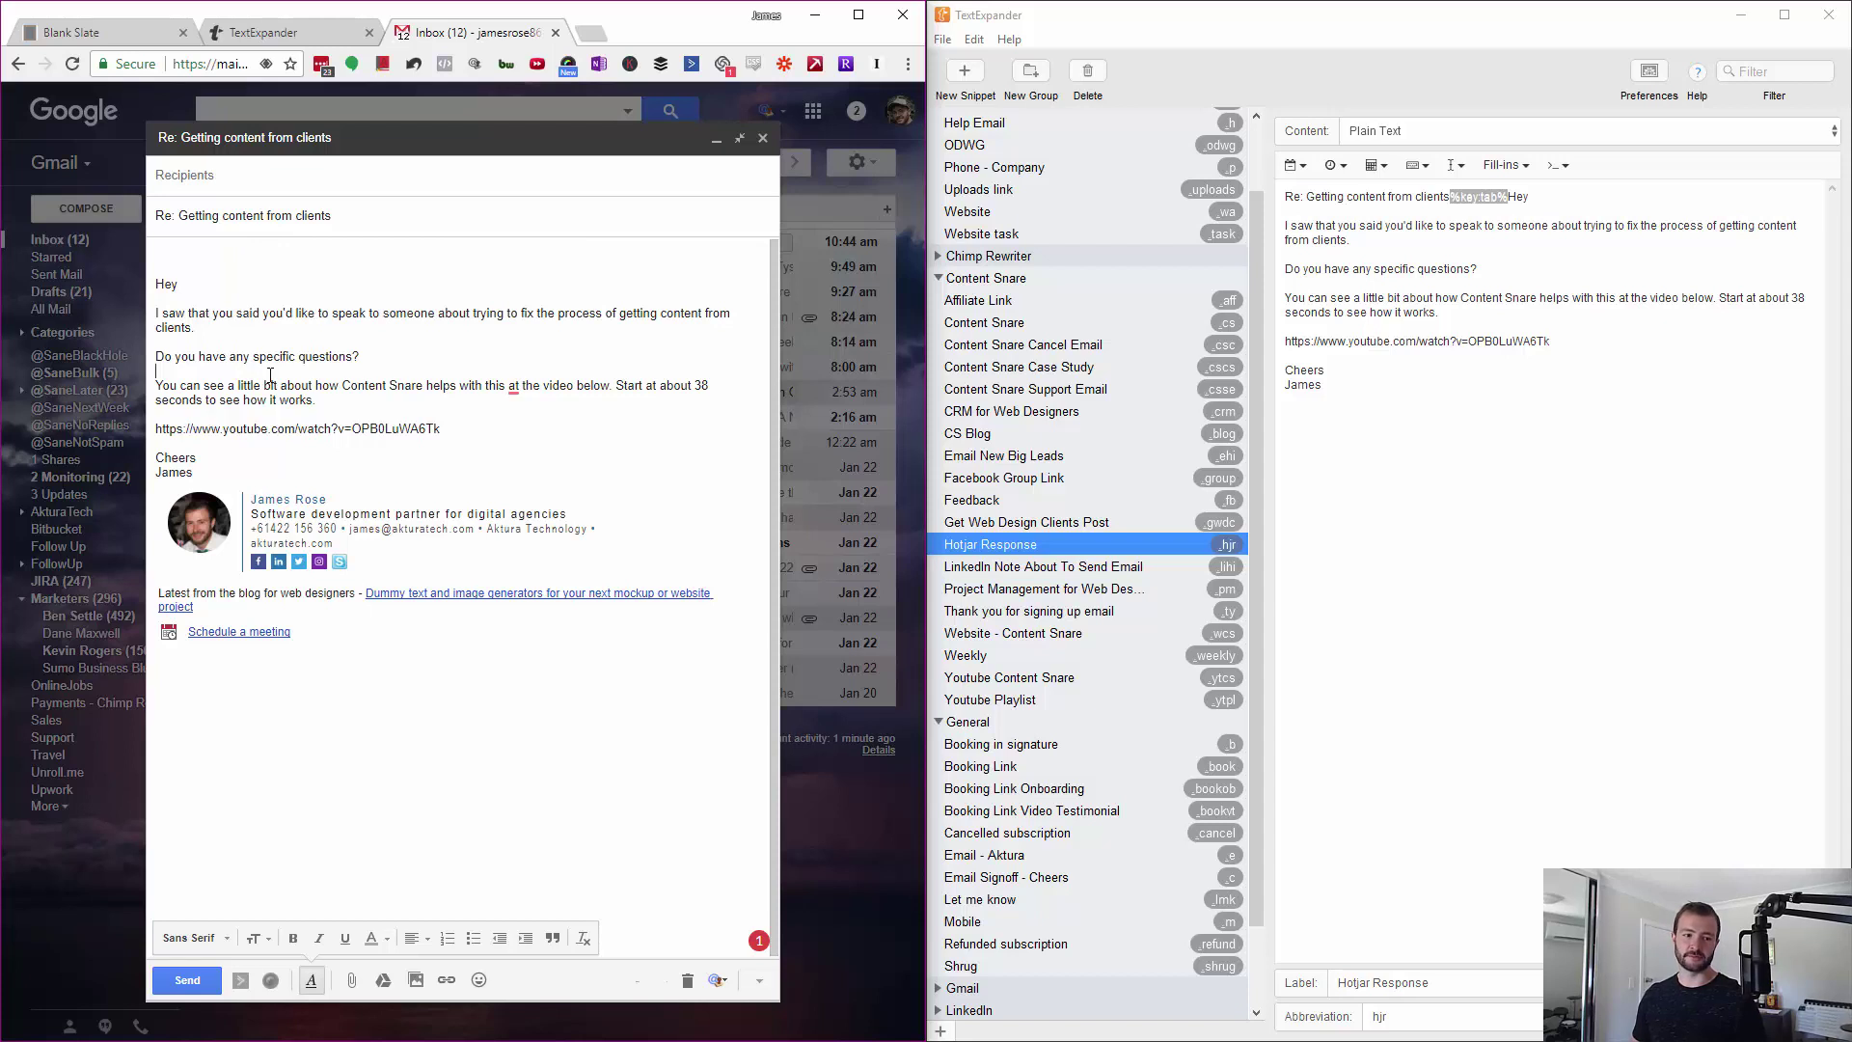
left_click_drag(196, 474, 124, 253)
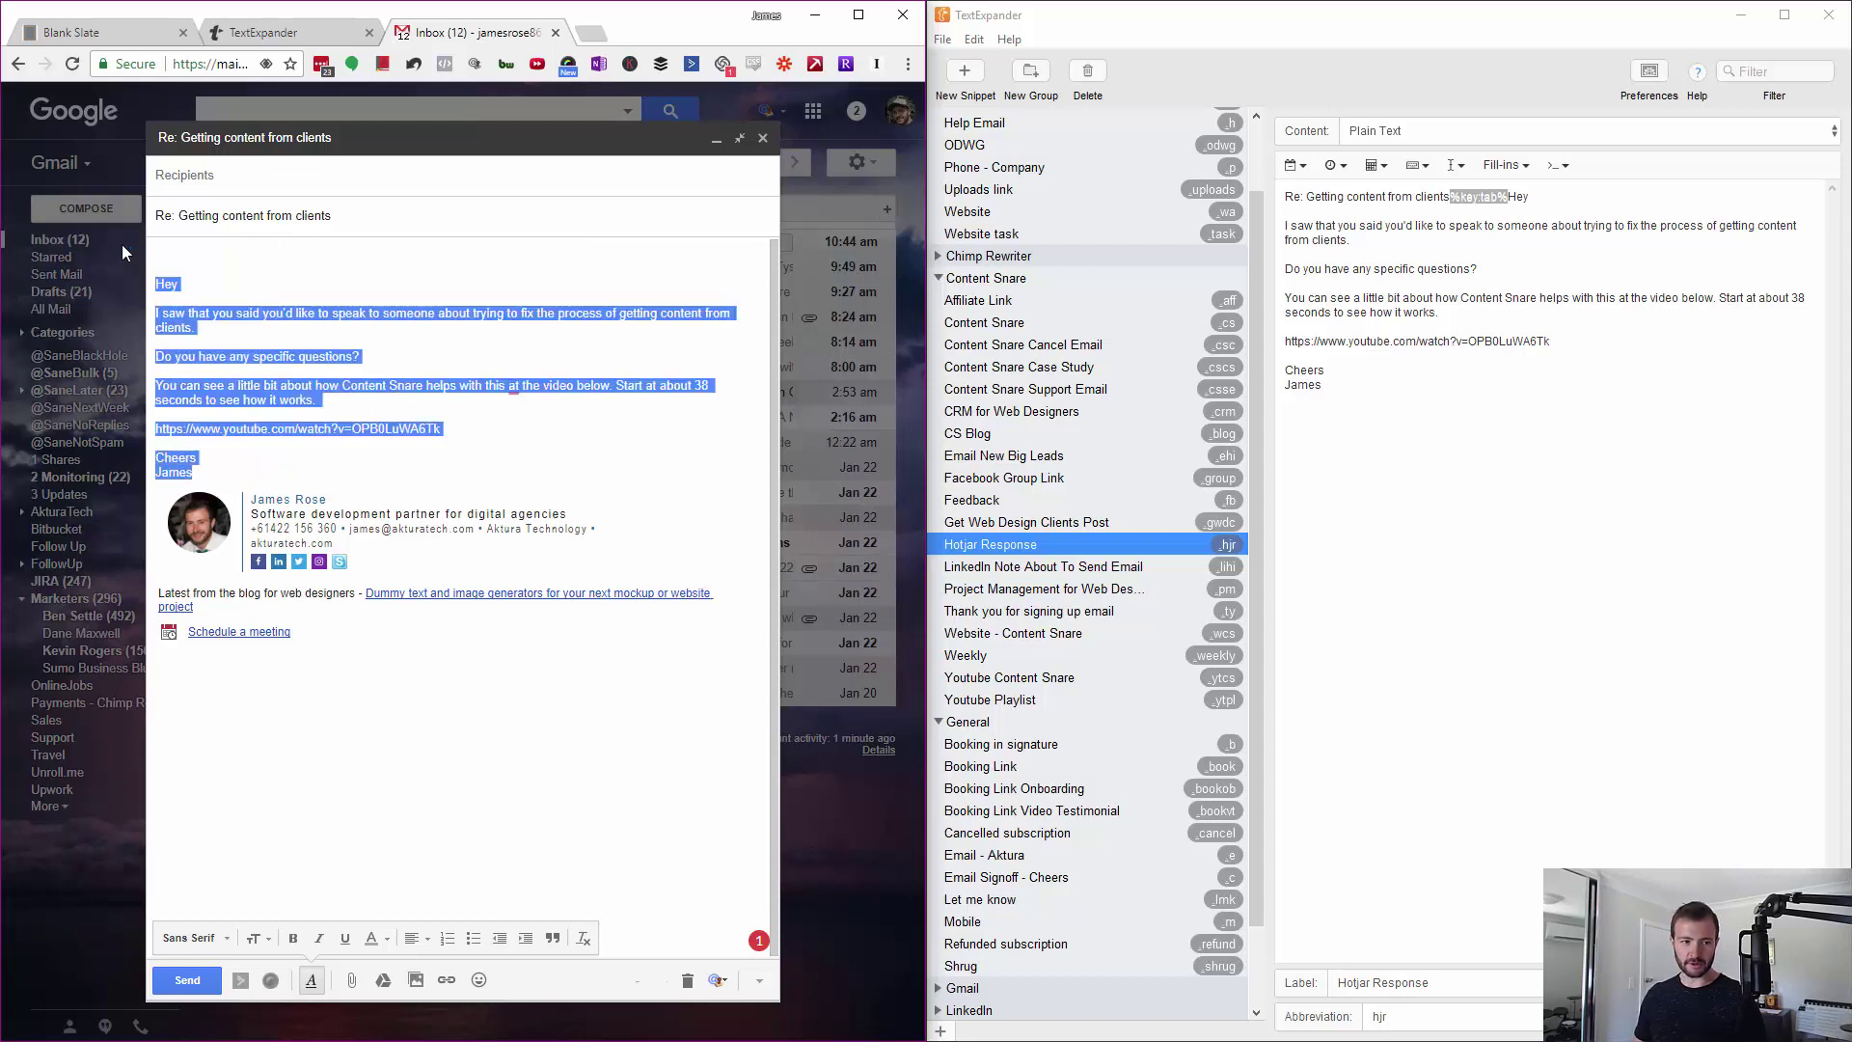
key("BackSpace")
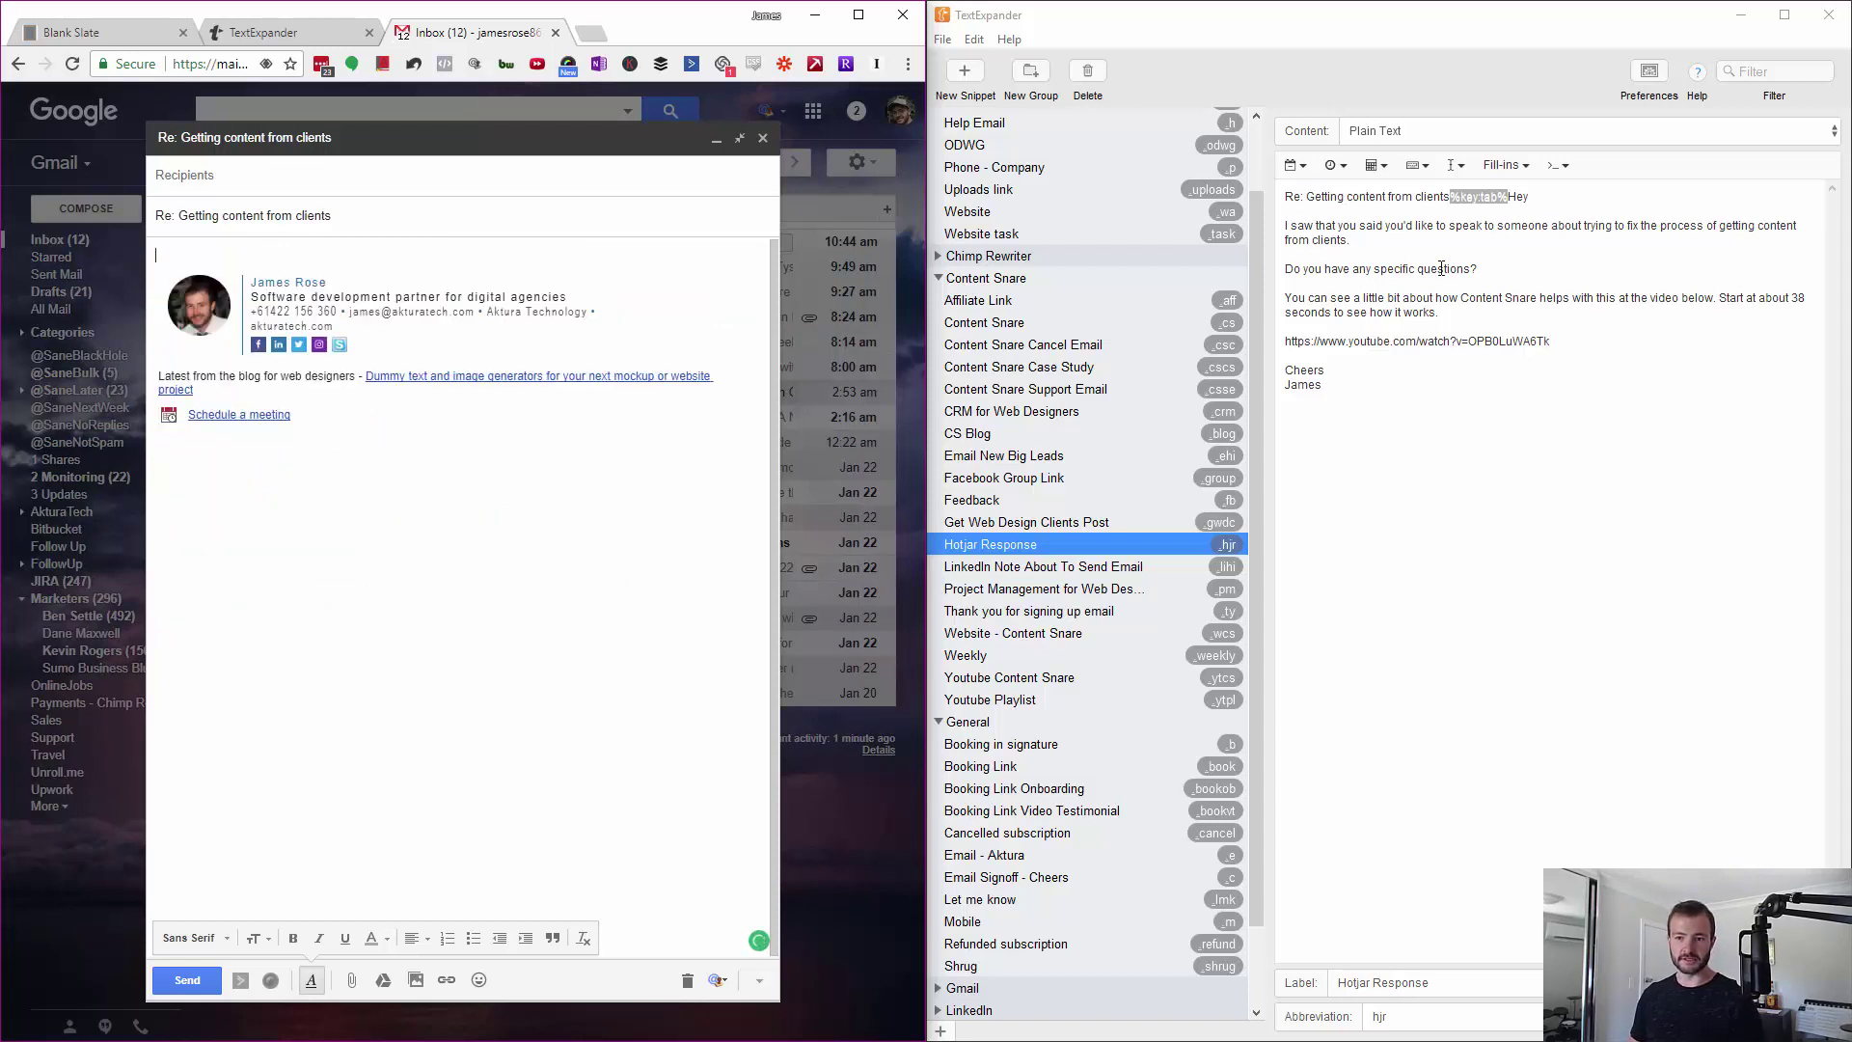
Expand .lihi in the email body, entering the recipient's first name in the fill-in
left_click(1448, 270)
left_click(338, 253)
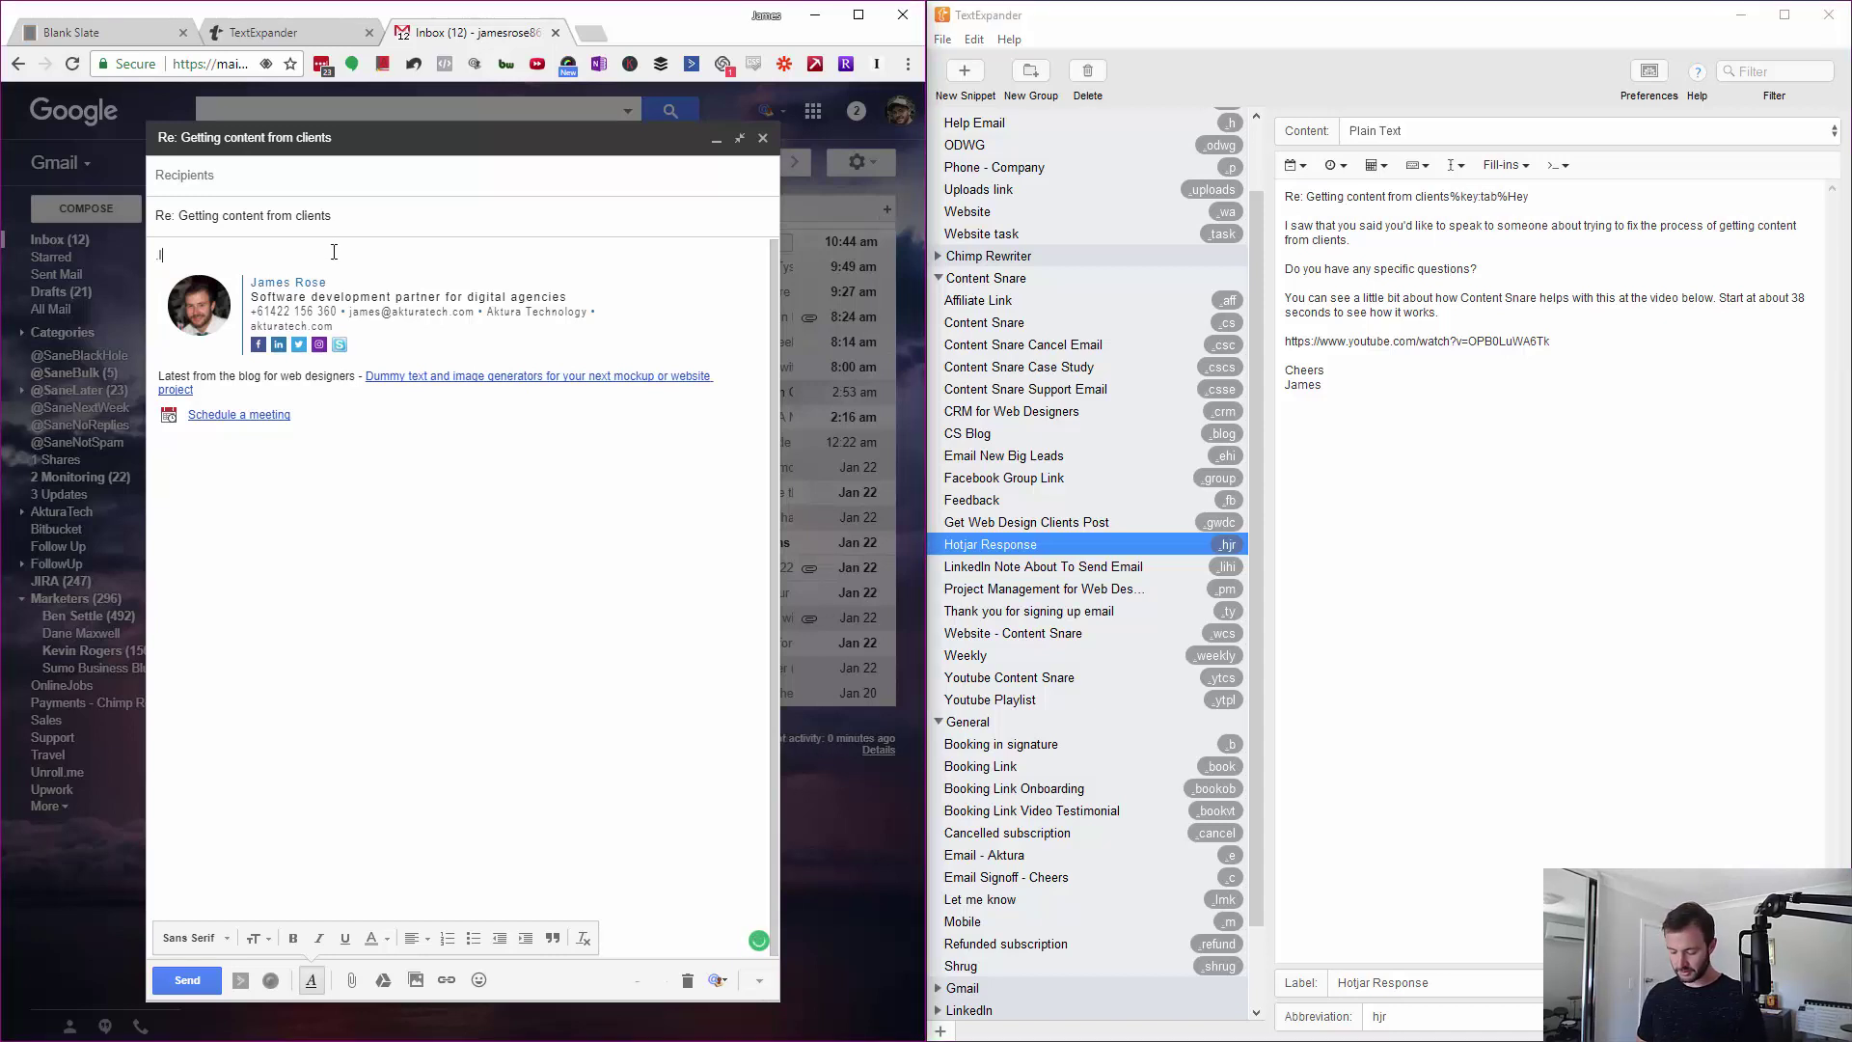
type(".lihi")
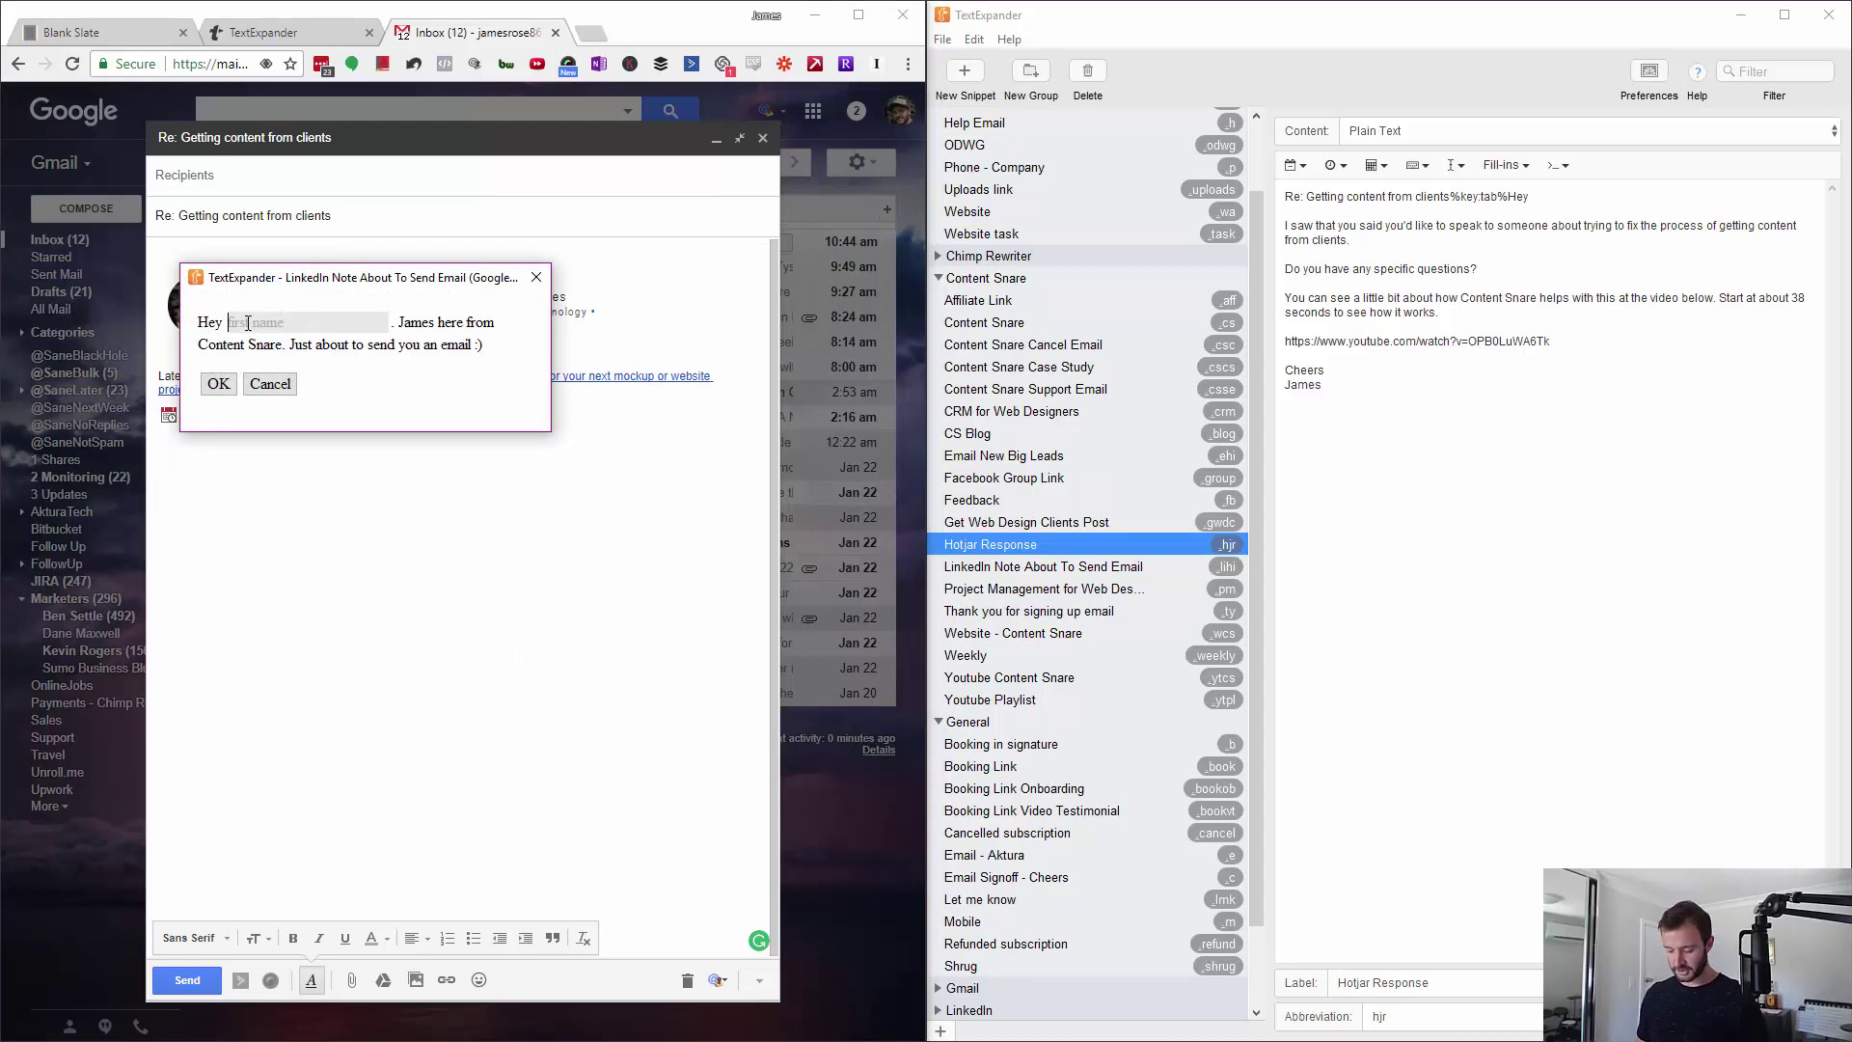
type("Bob")
key("Return")
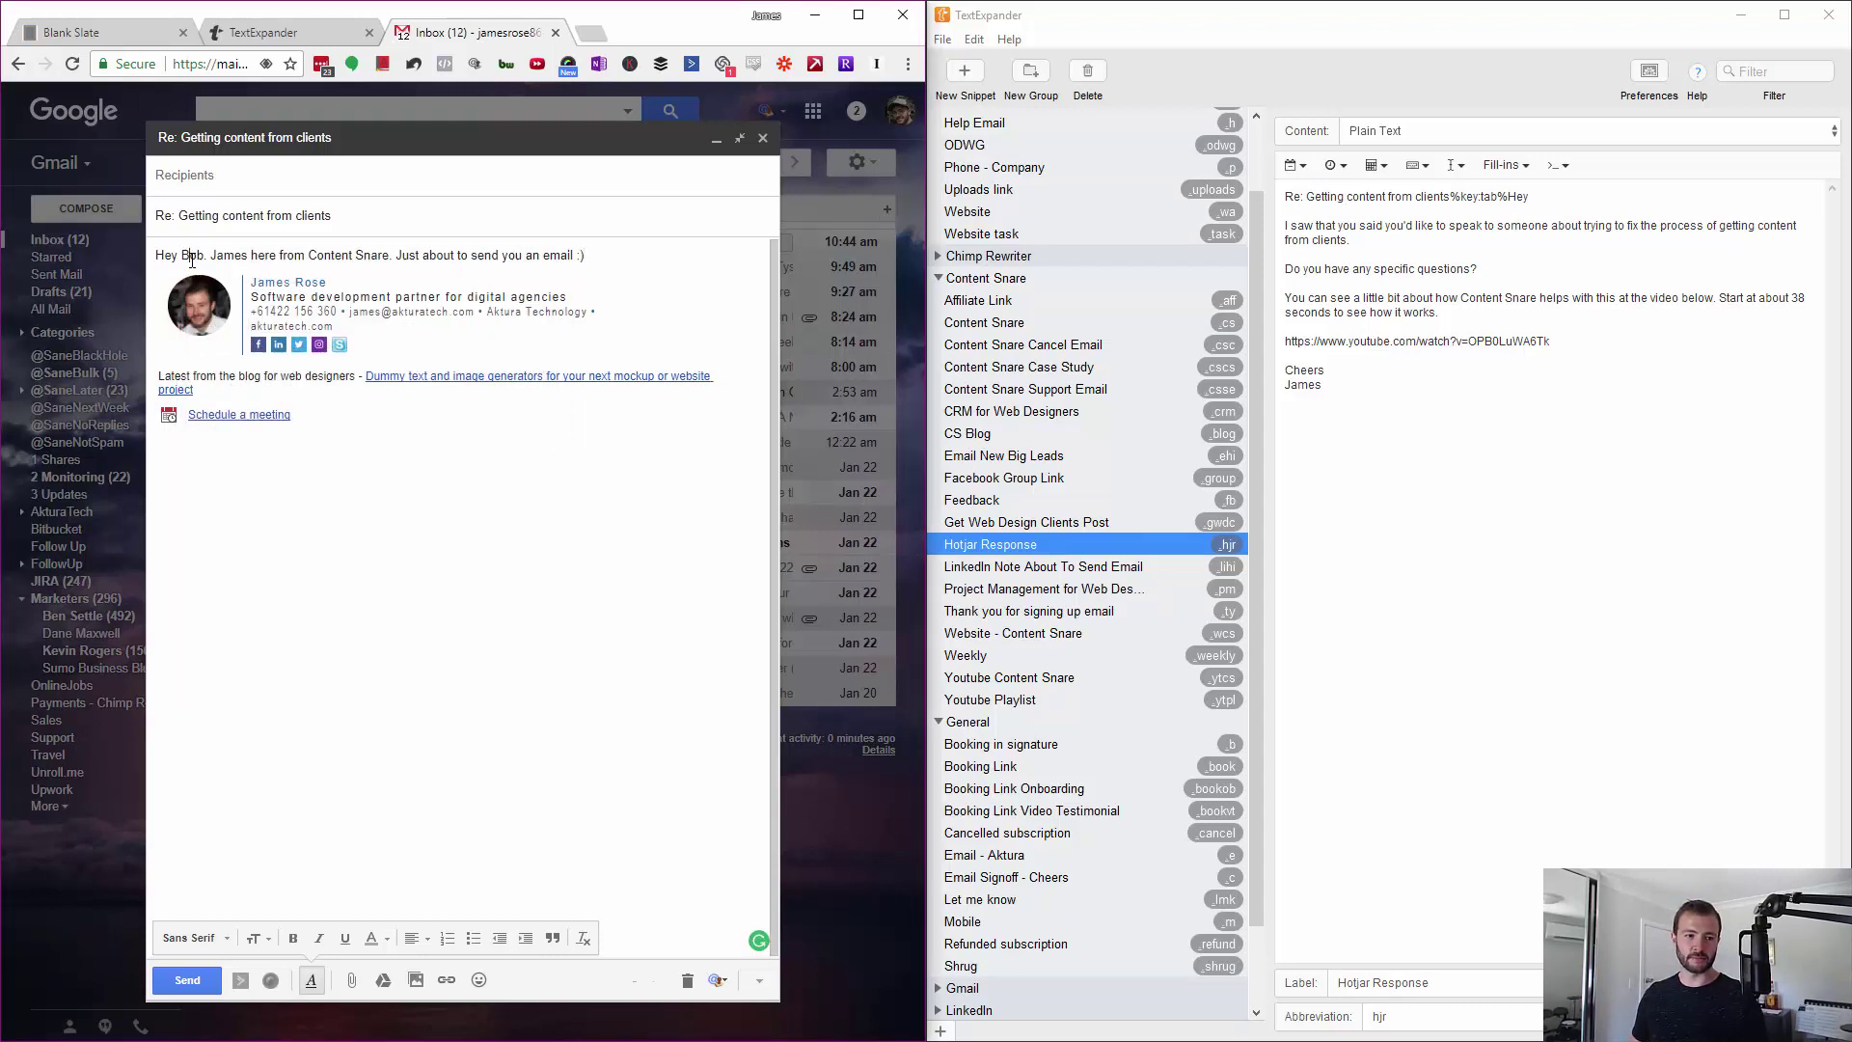
mouse_move(584, 256)
left_mouse_down()
mouse_move(281, 257)
mouse_move(525, 271)
left_mouse_up()
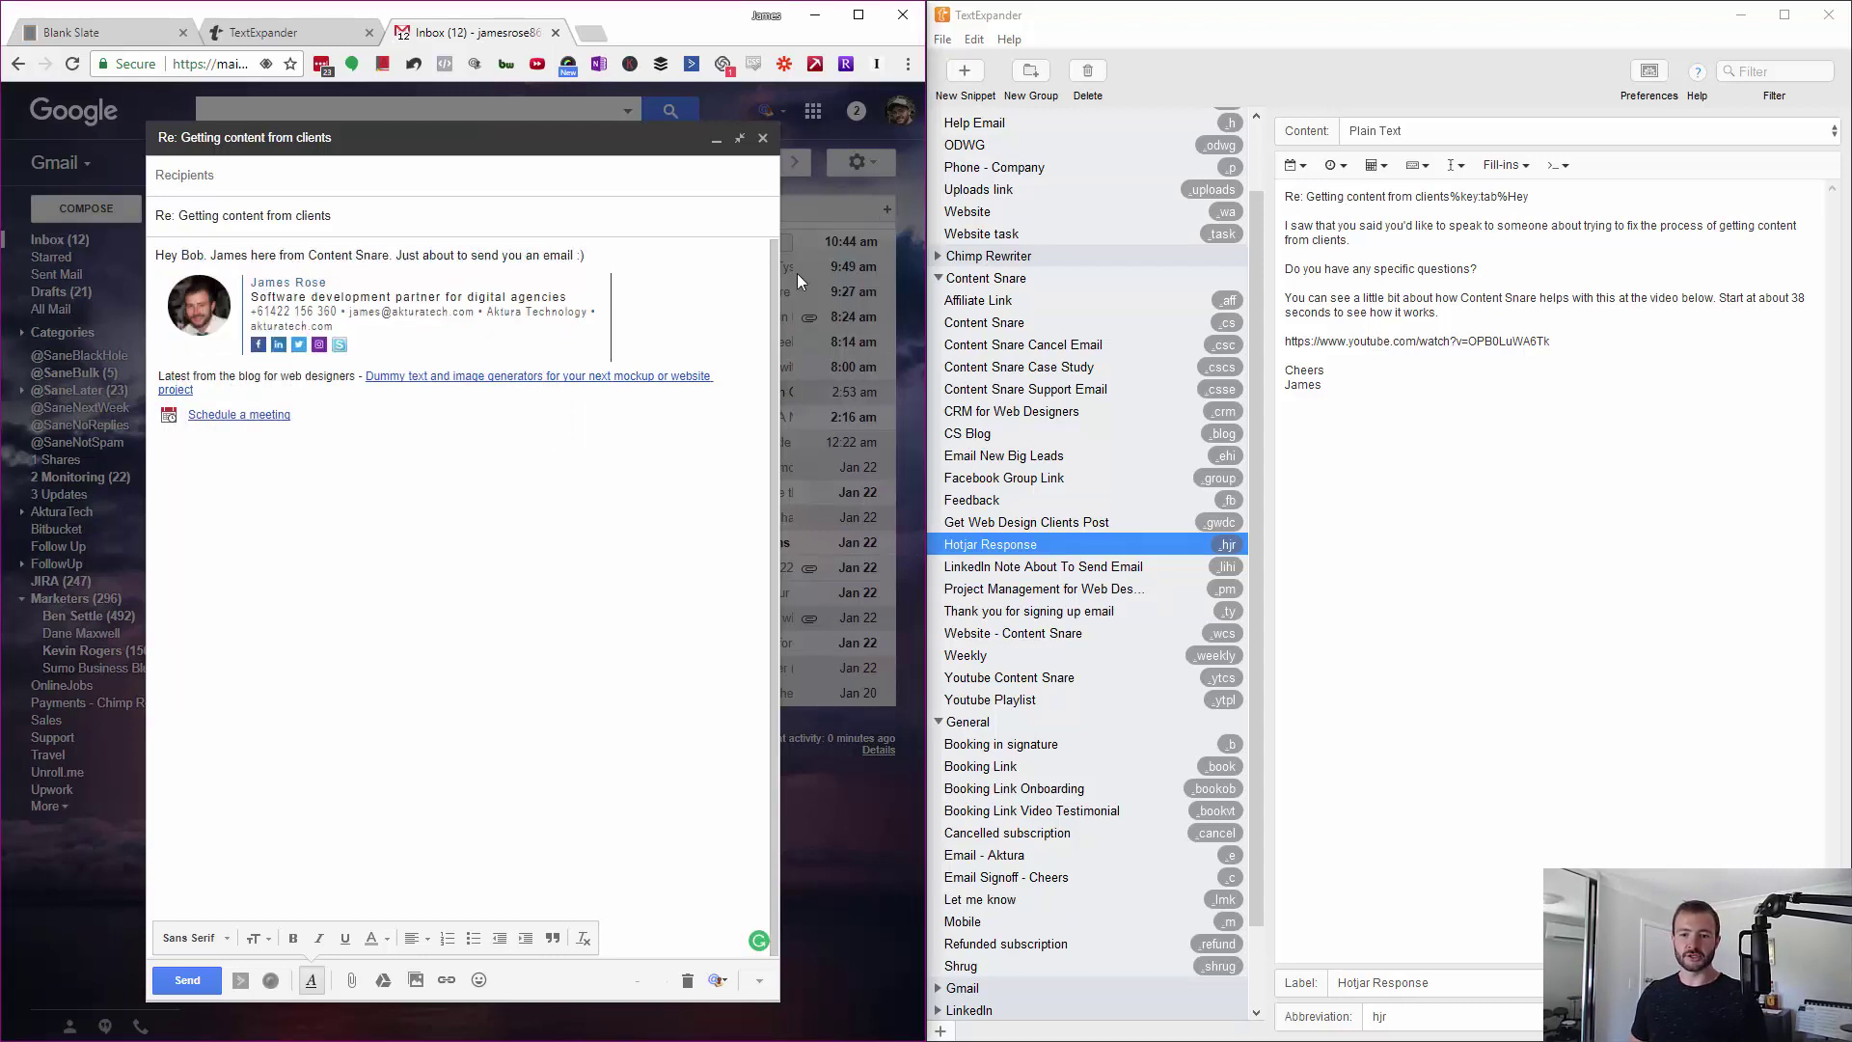
Inspect LinkedIn Note About To Send Email's first-name fill-in, then add a blank Content Snare snippet
scroll(1098, 500, "down", 2)
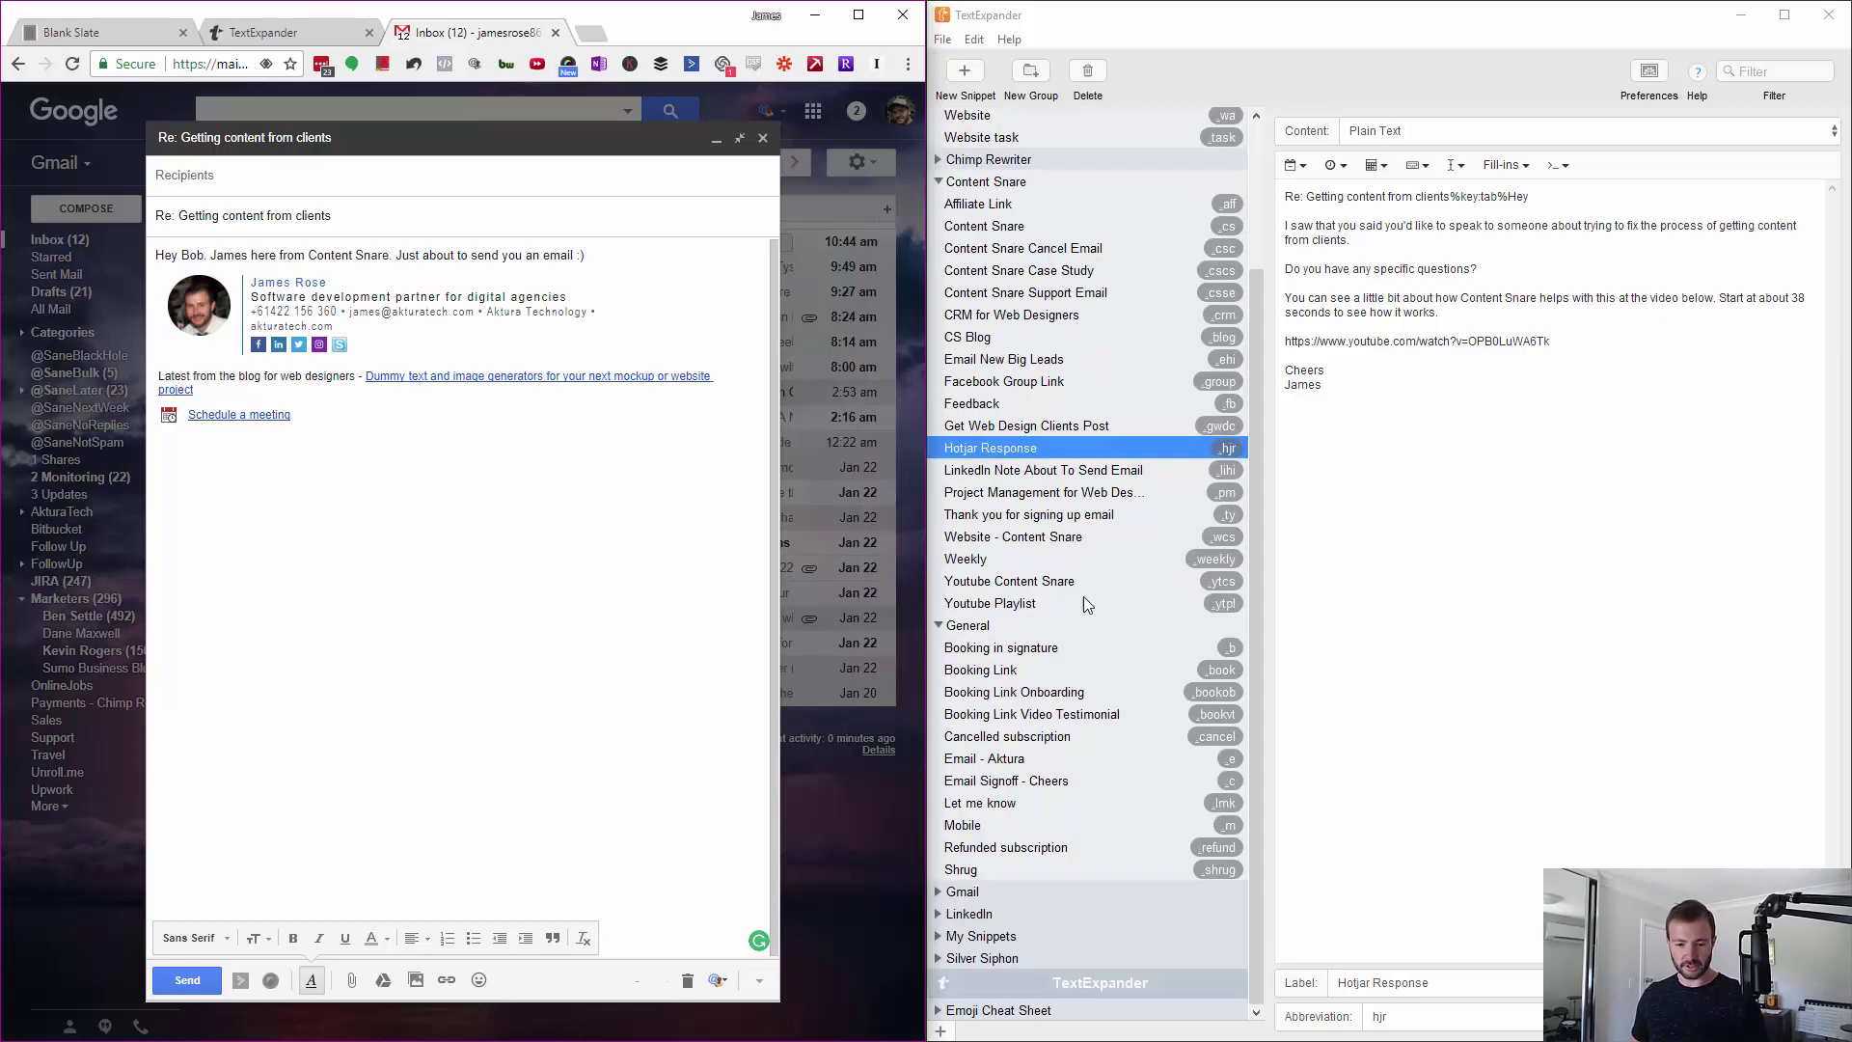
left_click(949, 916)
scroll(1012, 783, "down", 1)
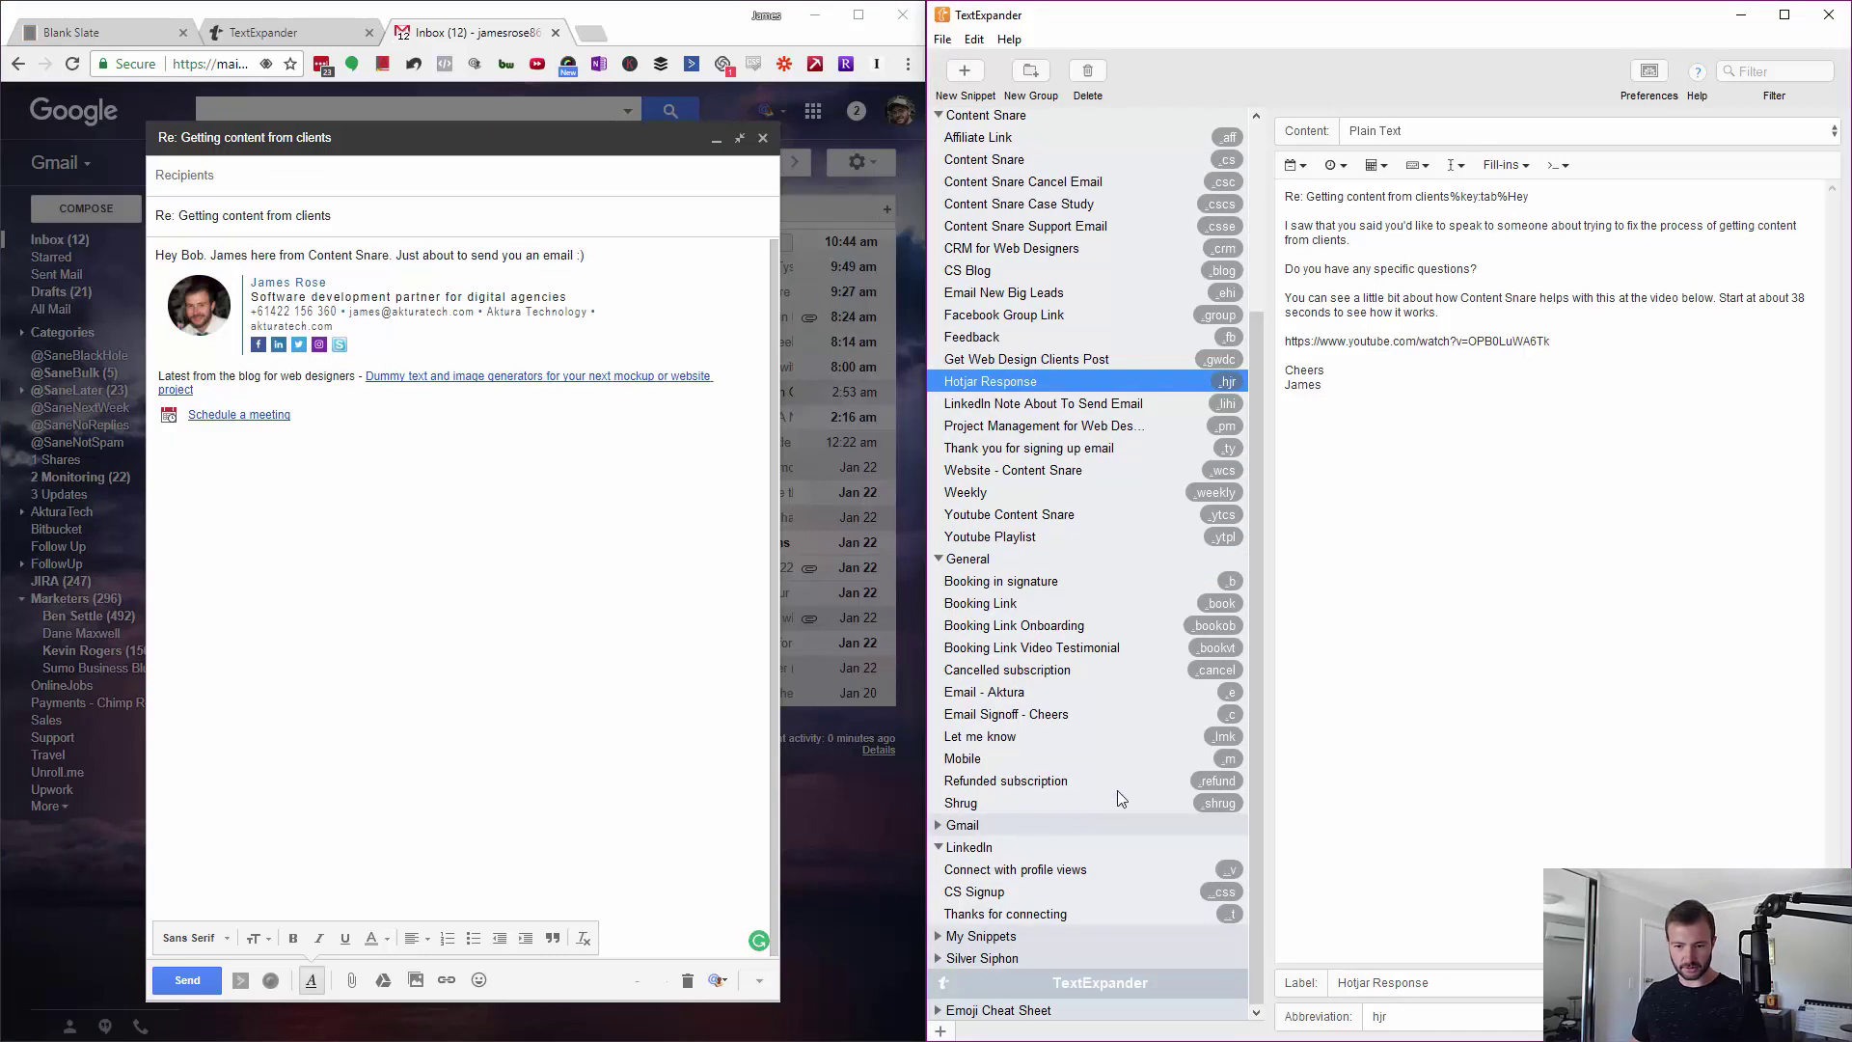
scroll(1117, 790, "up", 1)
left_click(1140, 500)
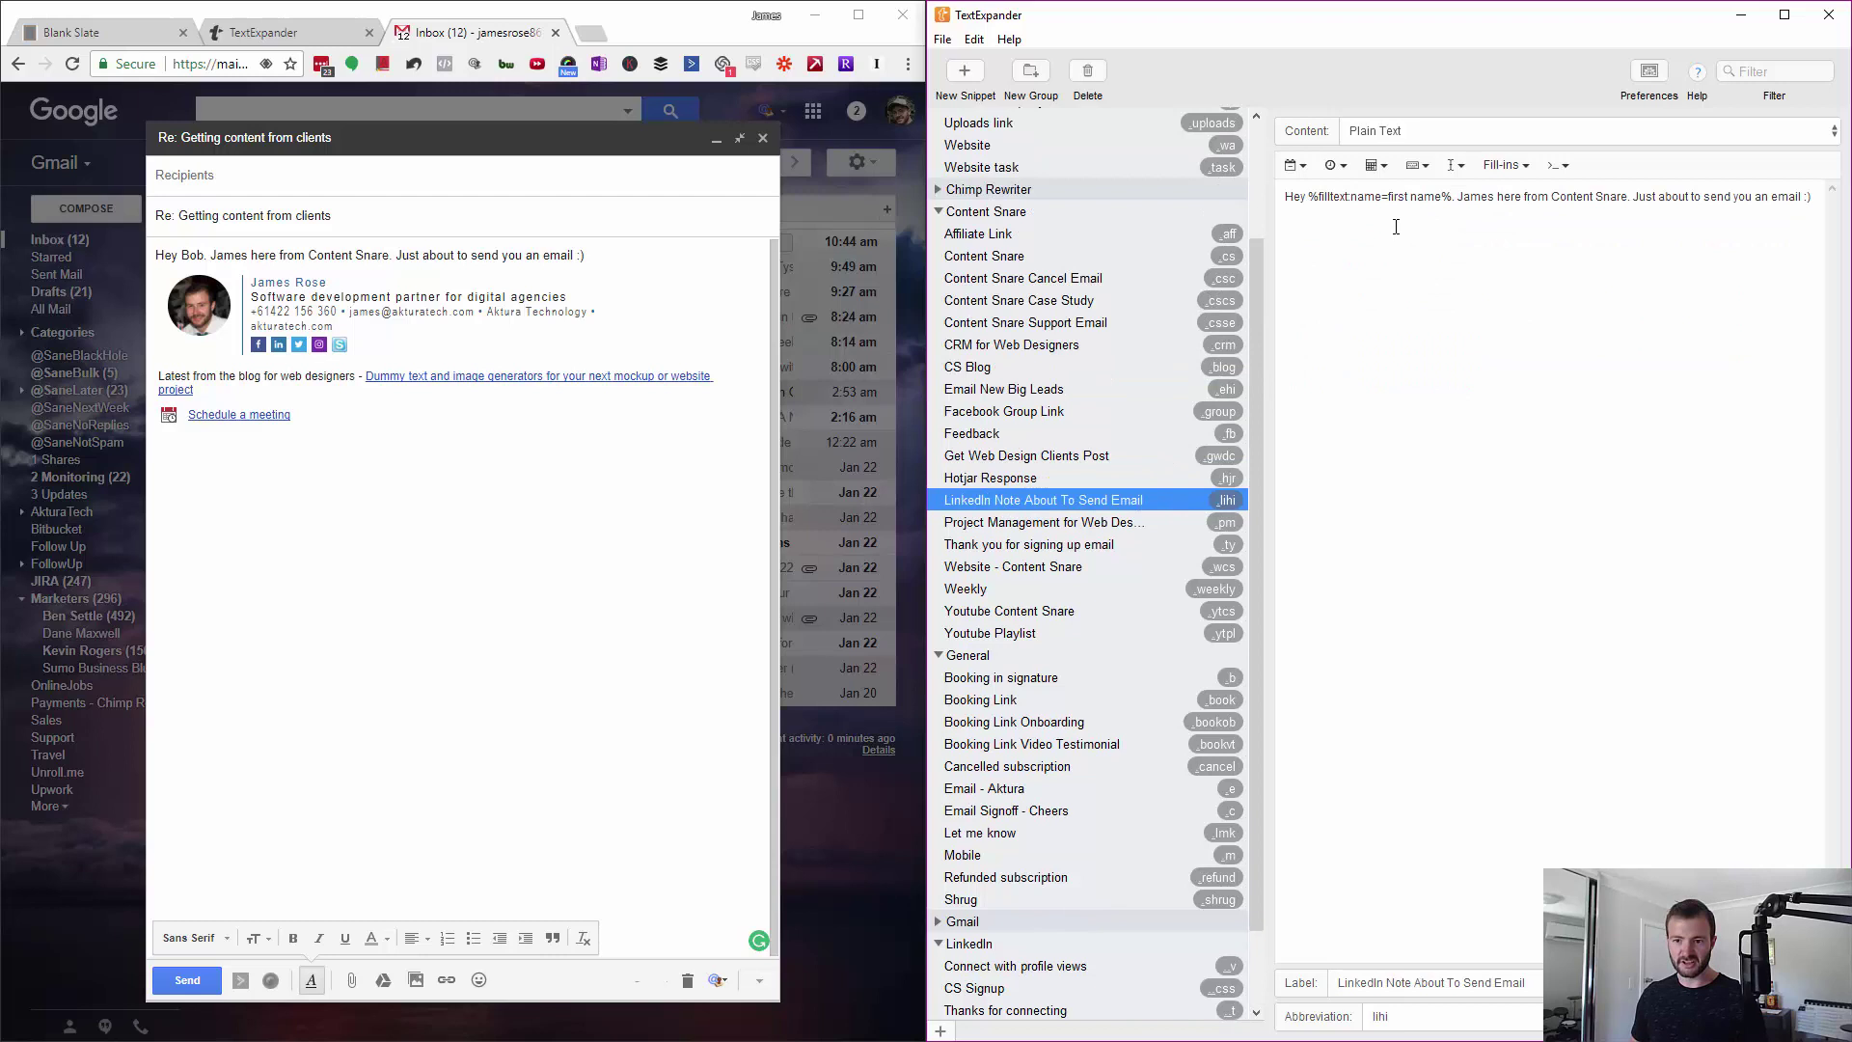
left_click_drag(1302, 205, 1448, 212)
left_click(1382, 391)
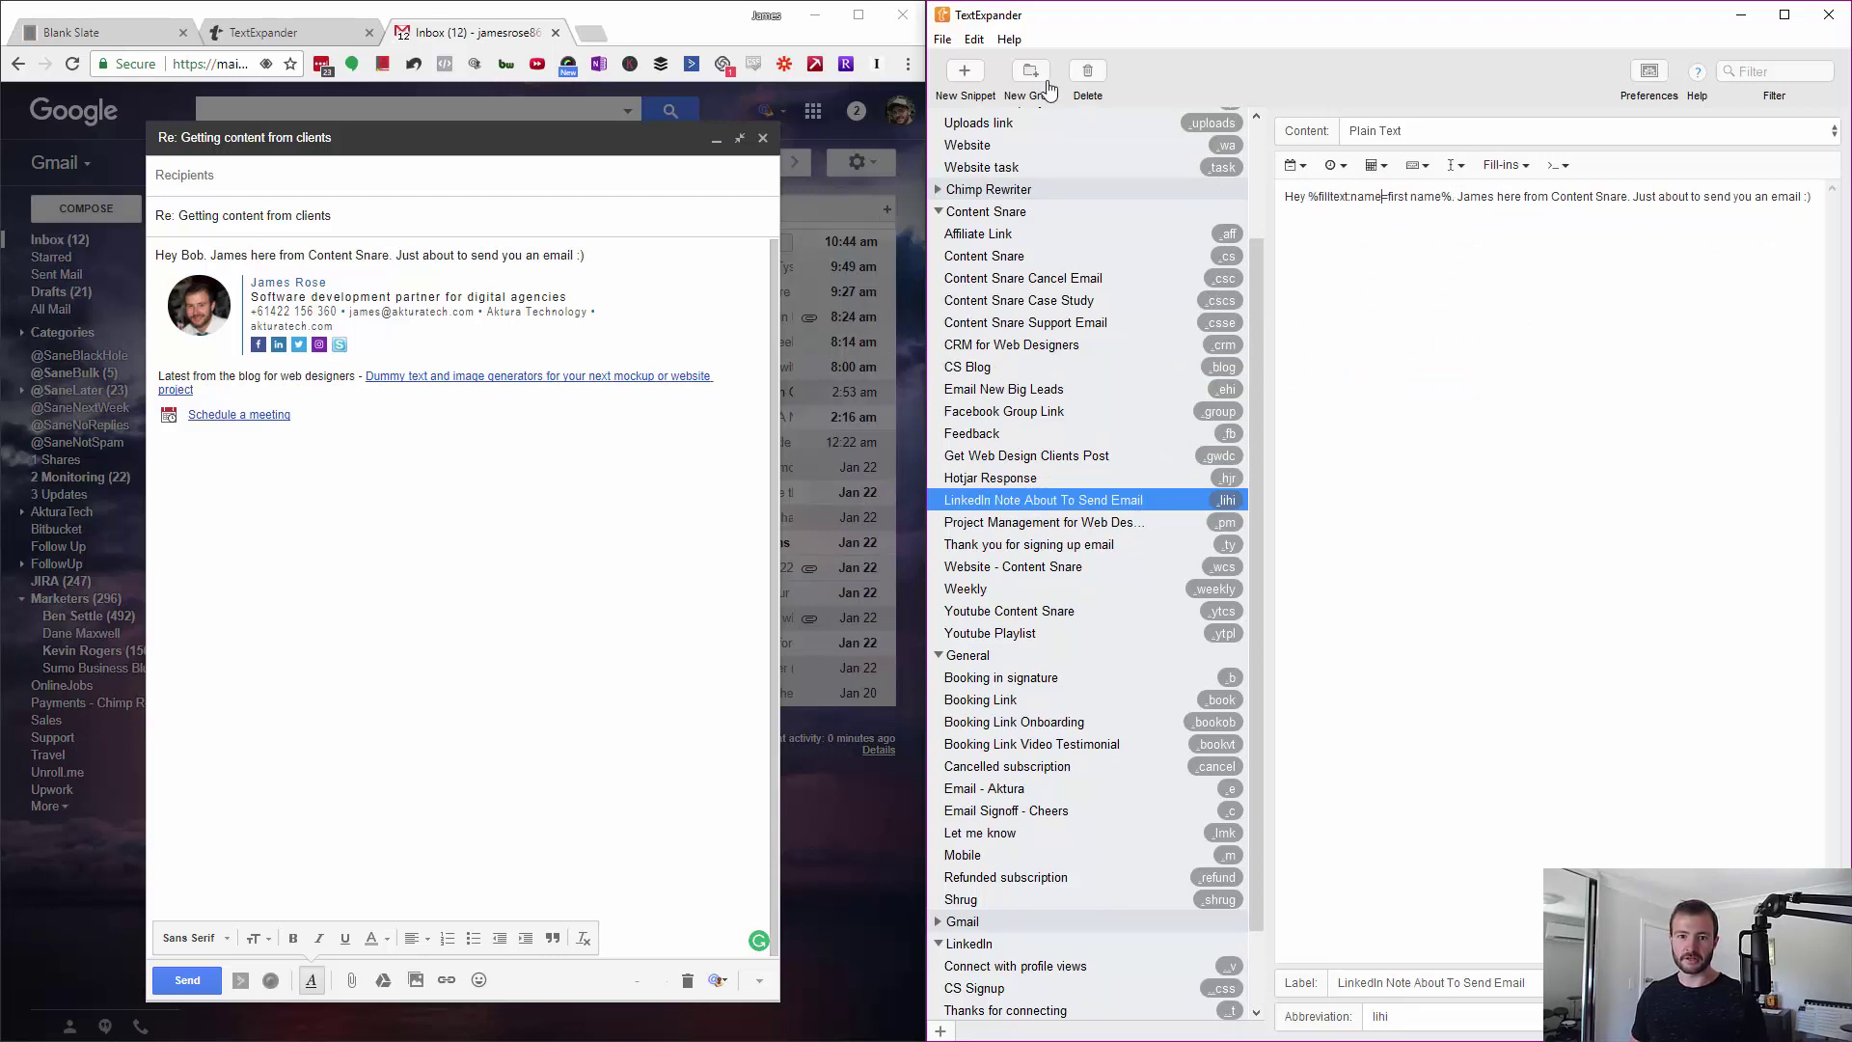
left_click(963, 73)
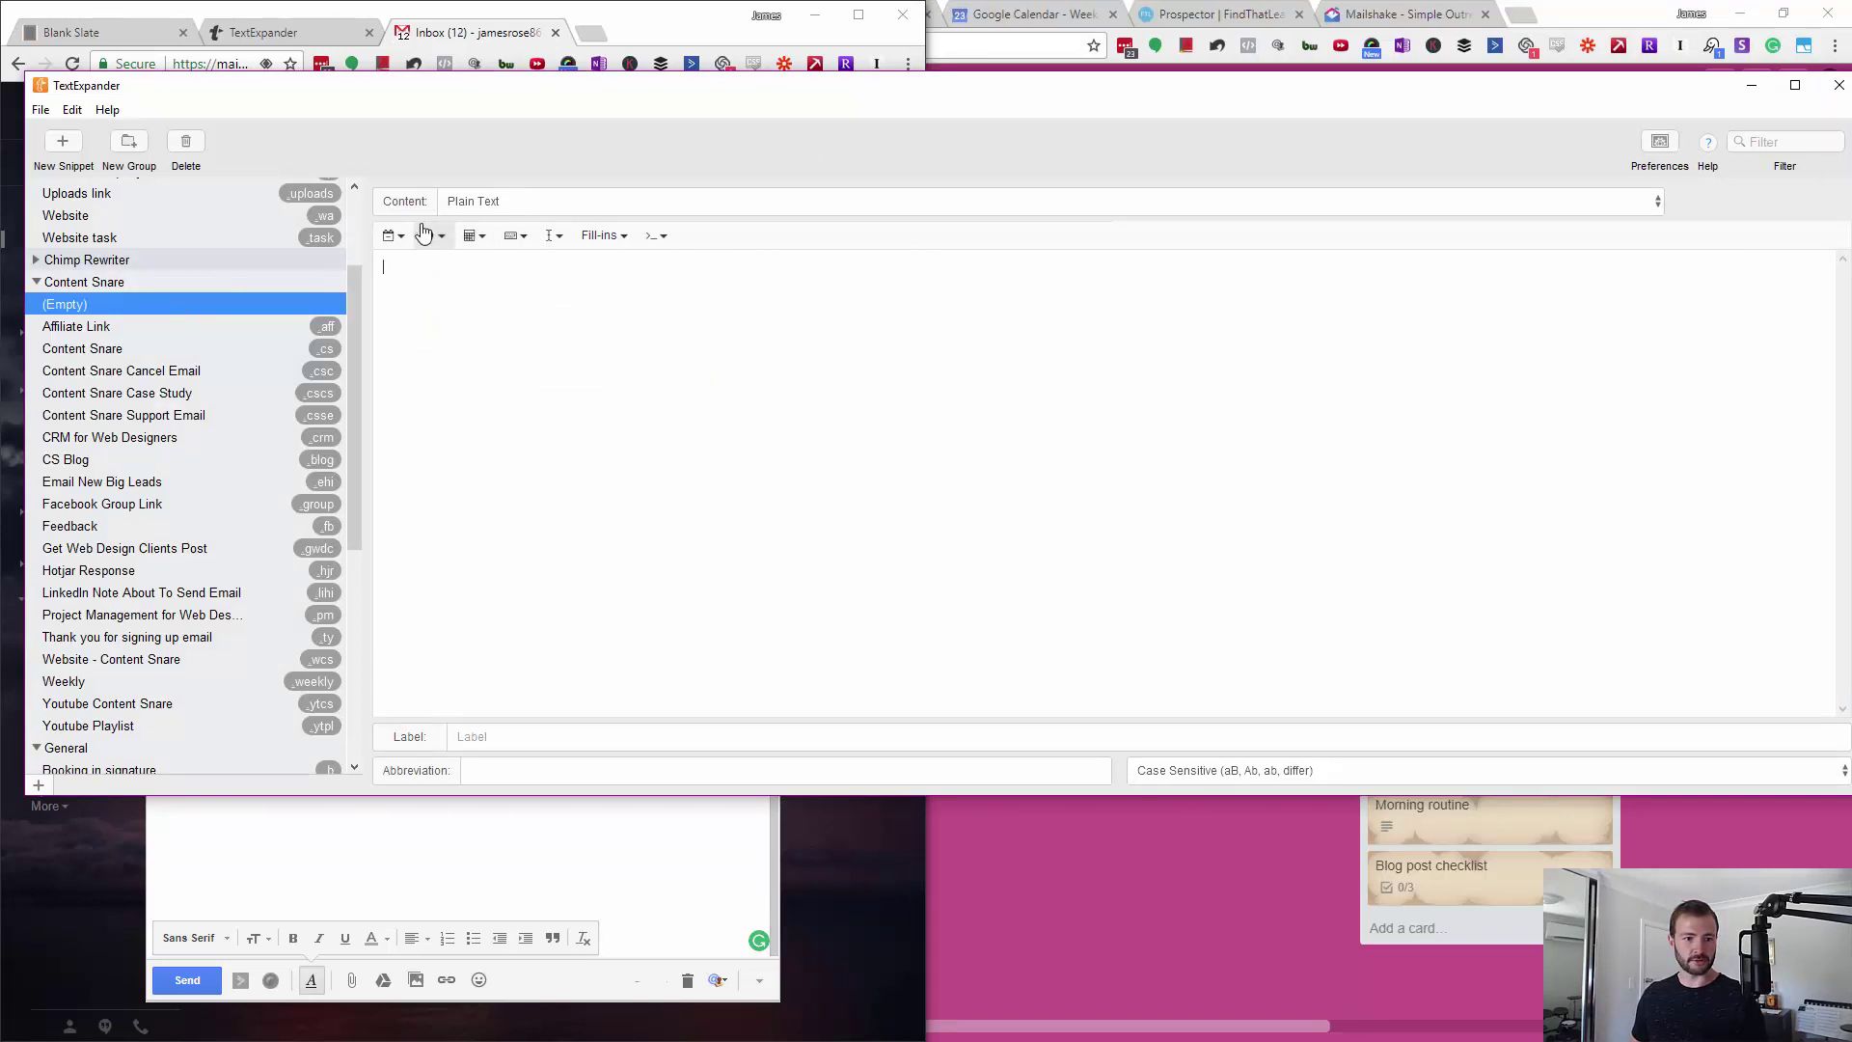
Browse the editor's Fill-ins, Date, Time, keystroke and caret menus, then snap TextExpander to the right half
left_click(602, 235)
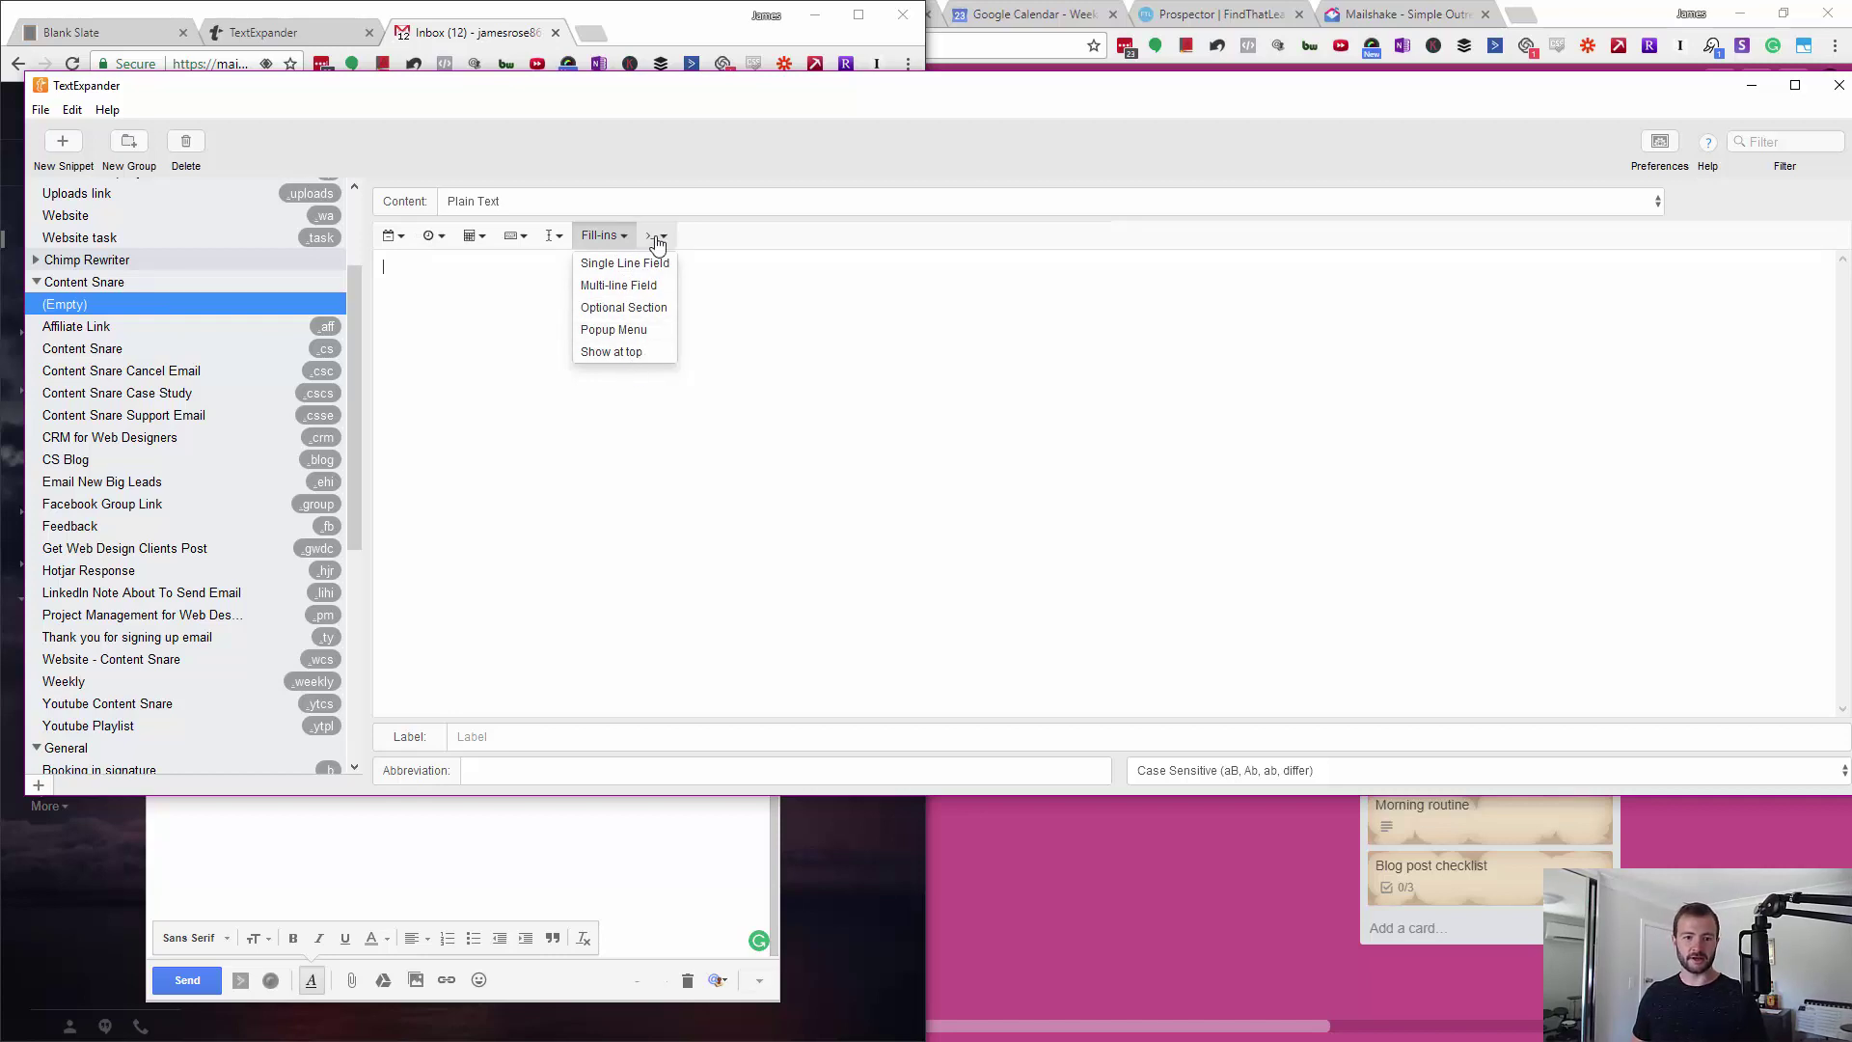
left_click(557, 239)
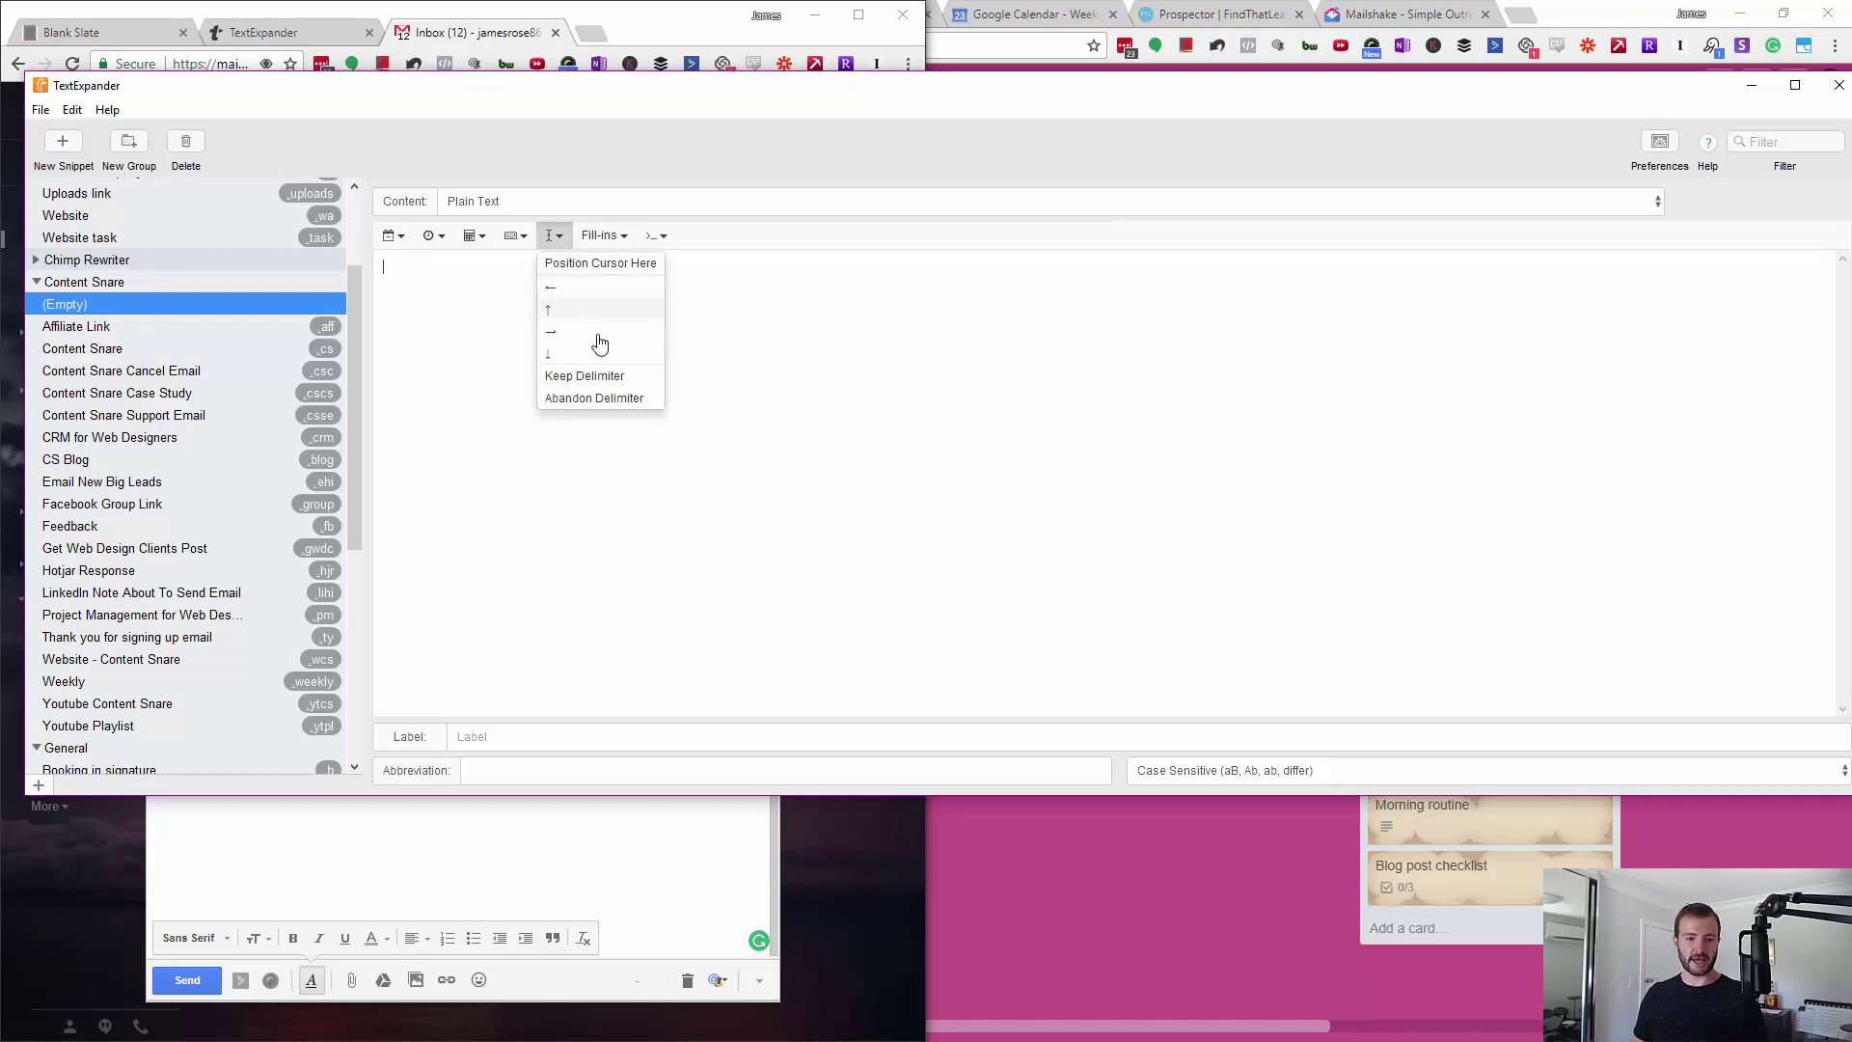
left_click(529, 240)
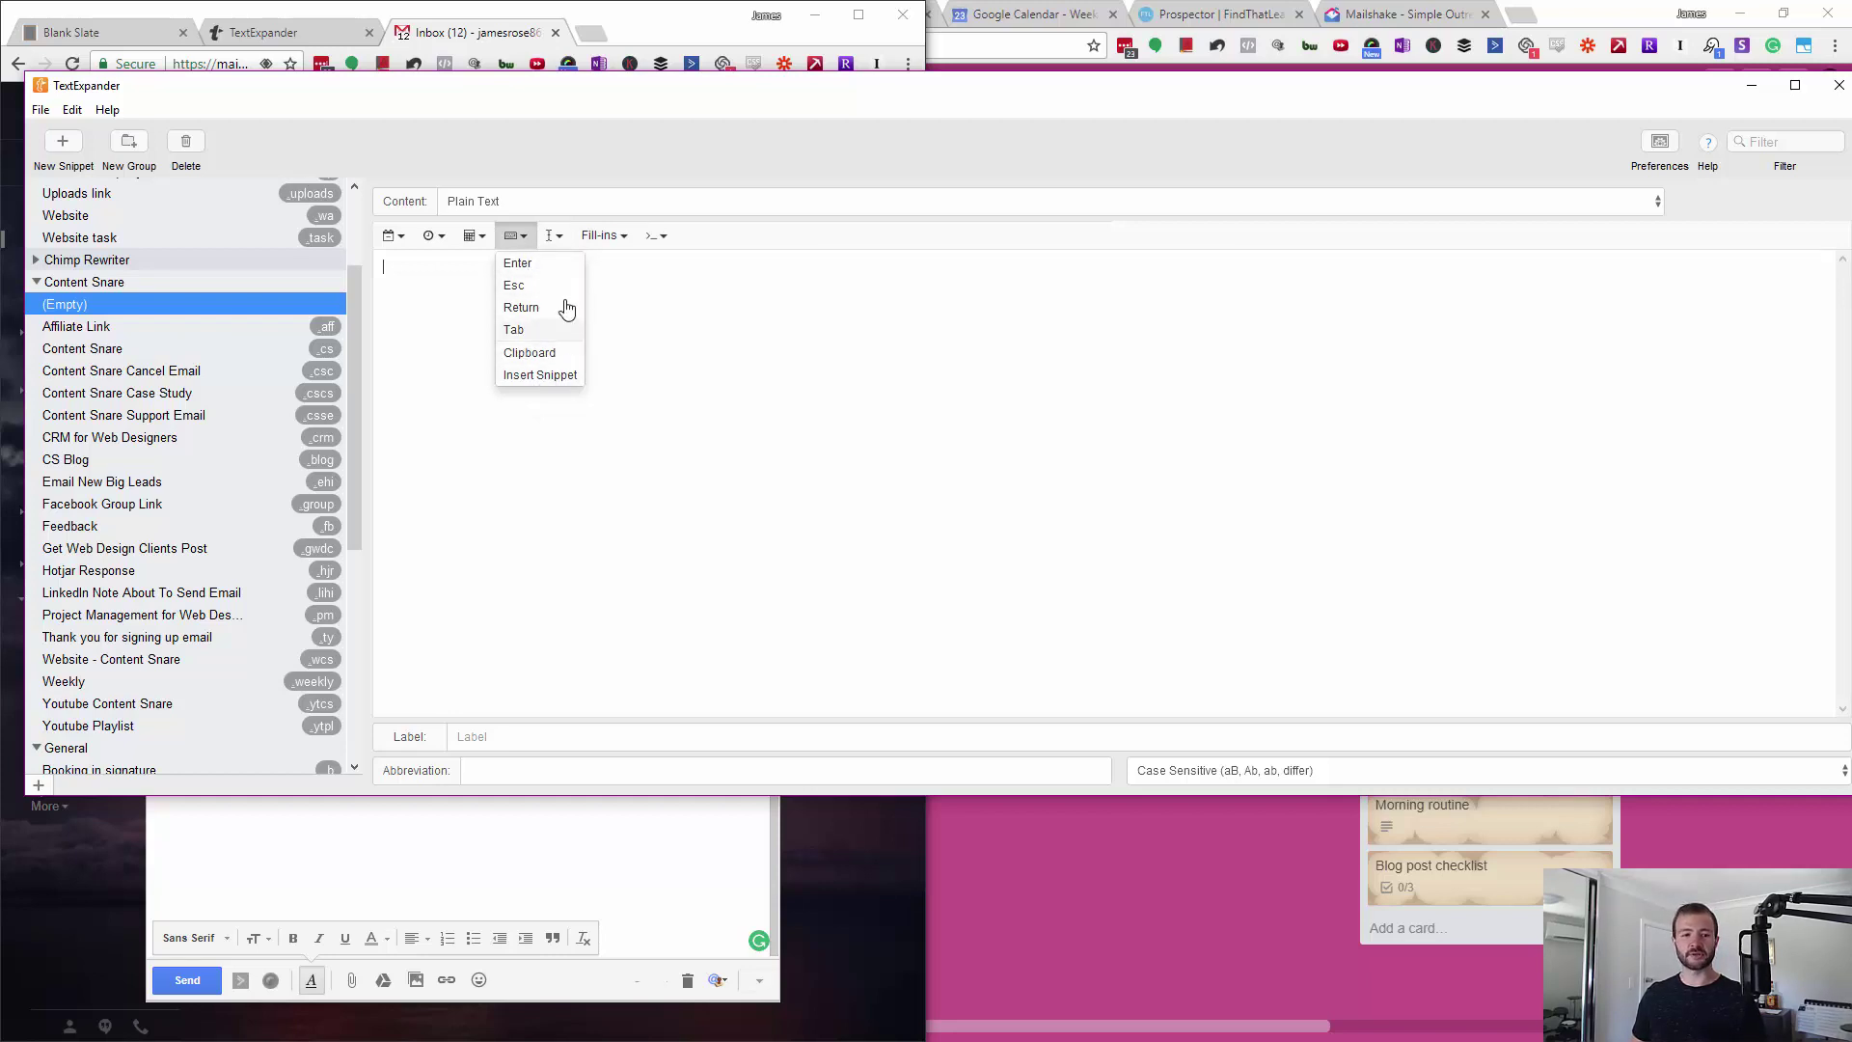
left_click(485, 238)
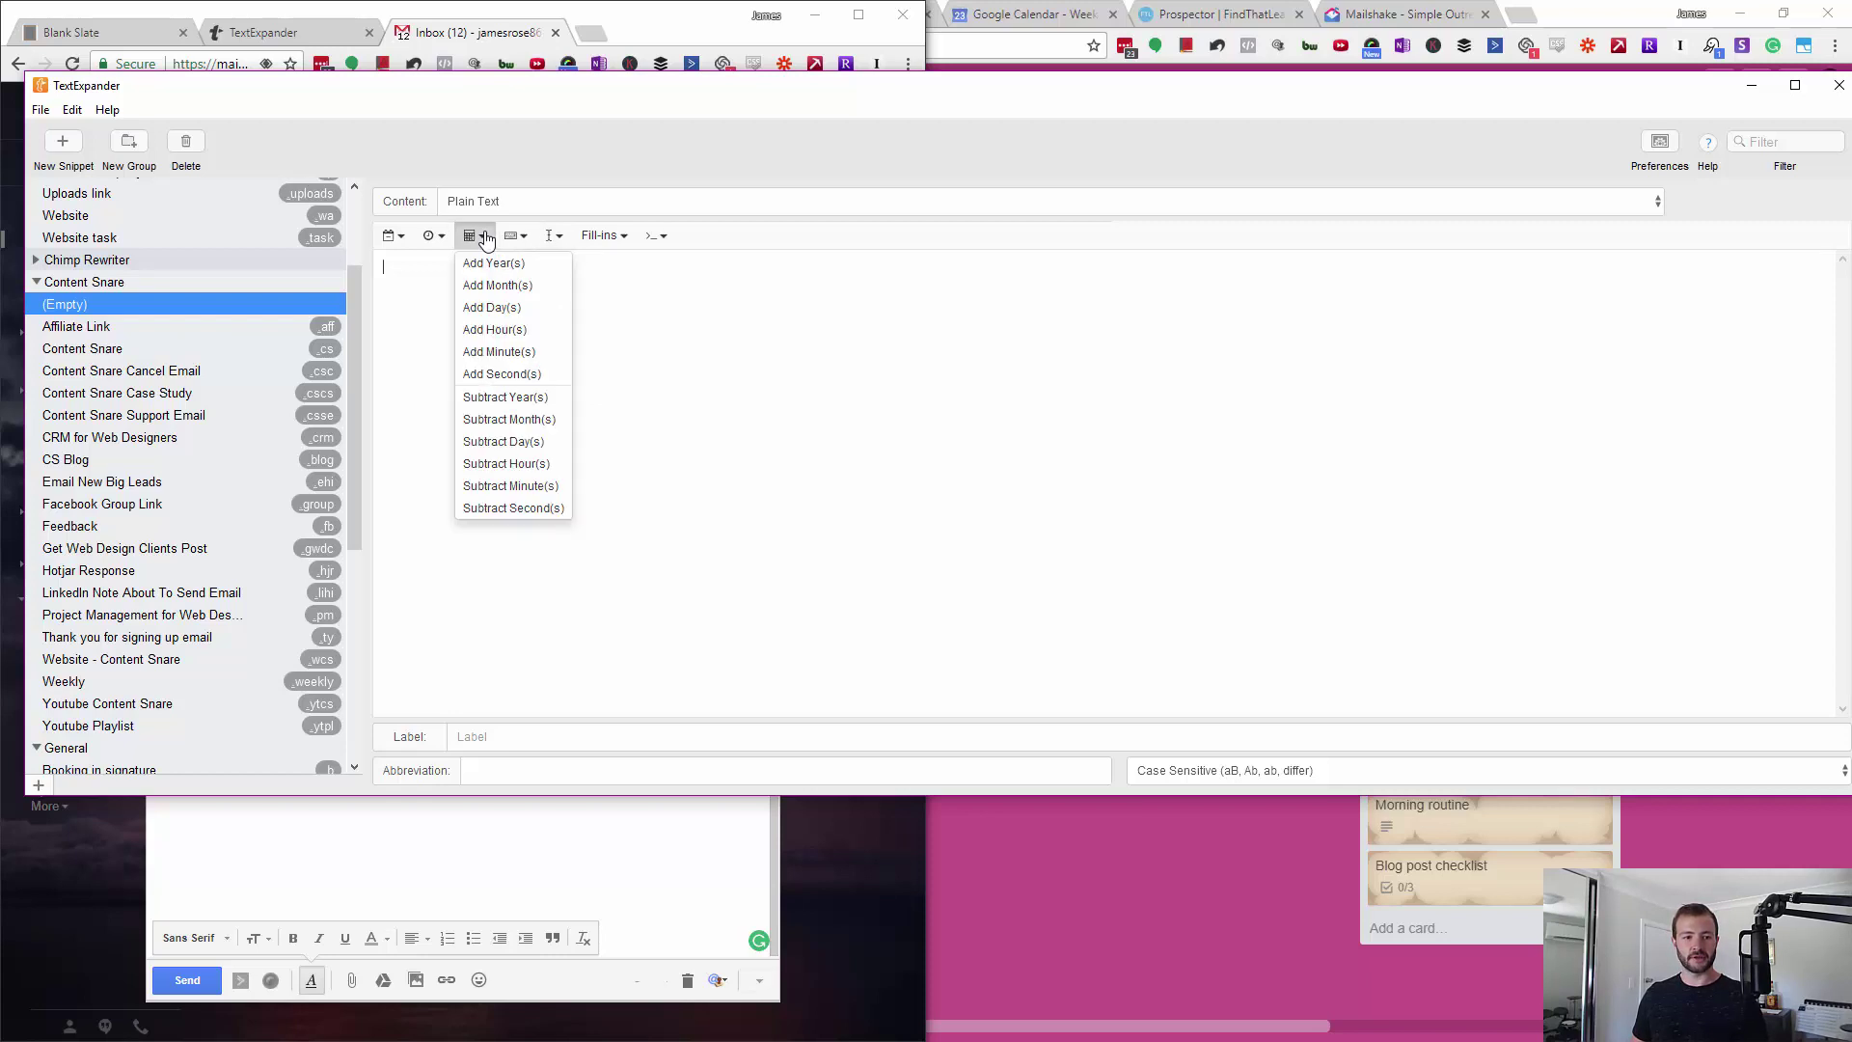
left_click(442, 239)
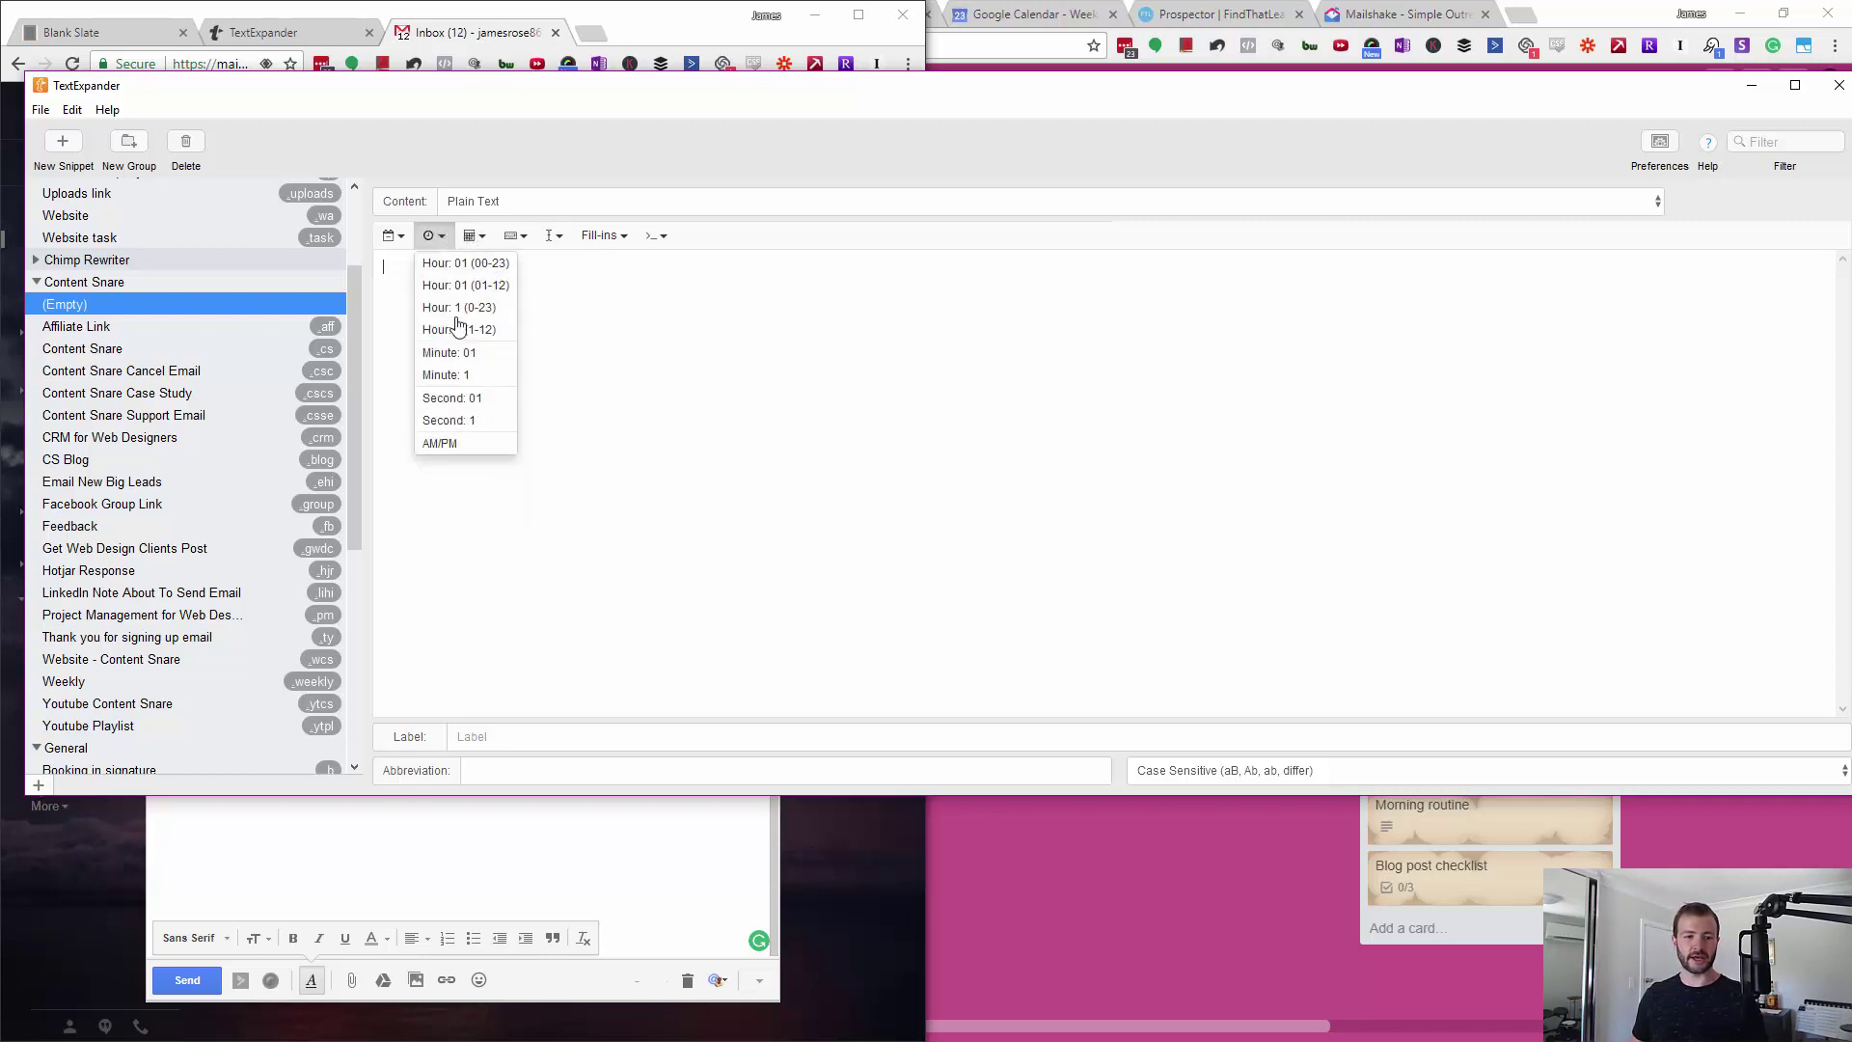
left_click(393, 236)
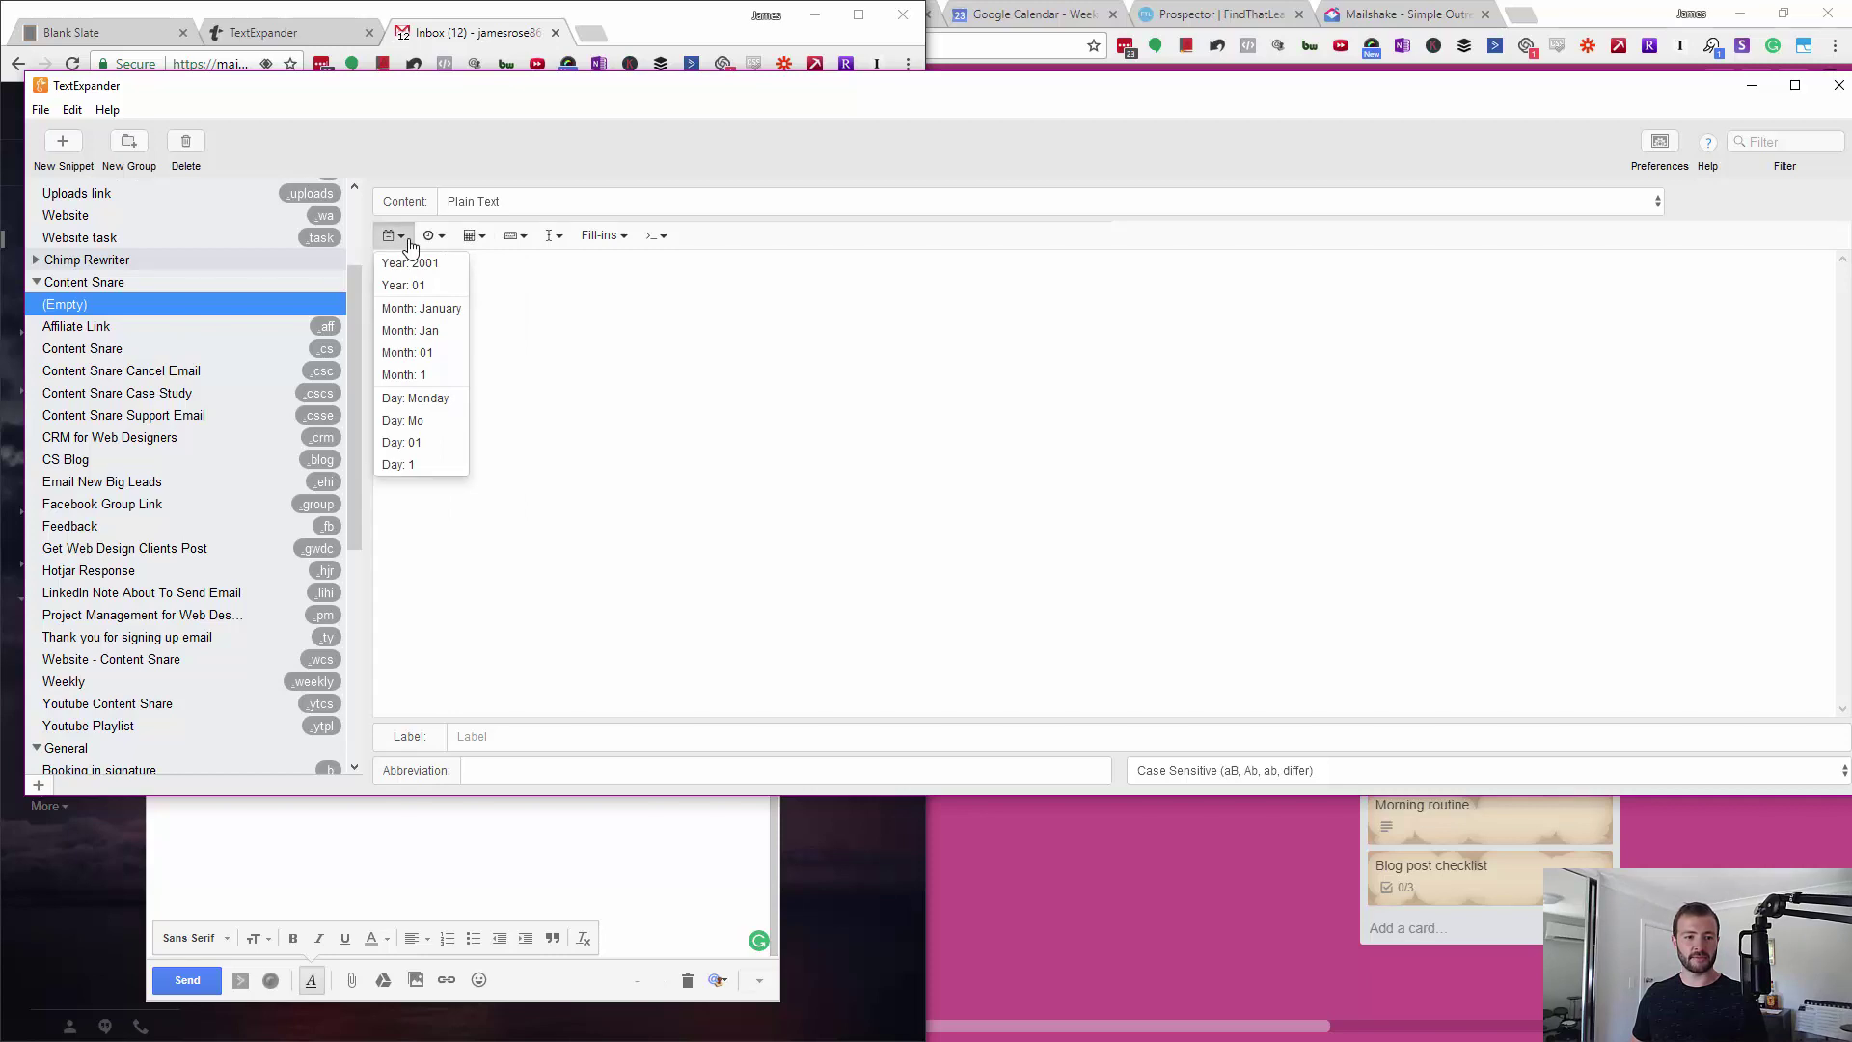
left_click(602, 236)
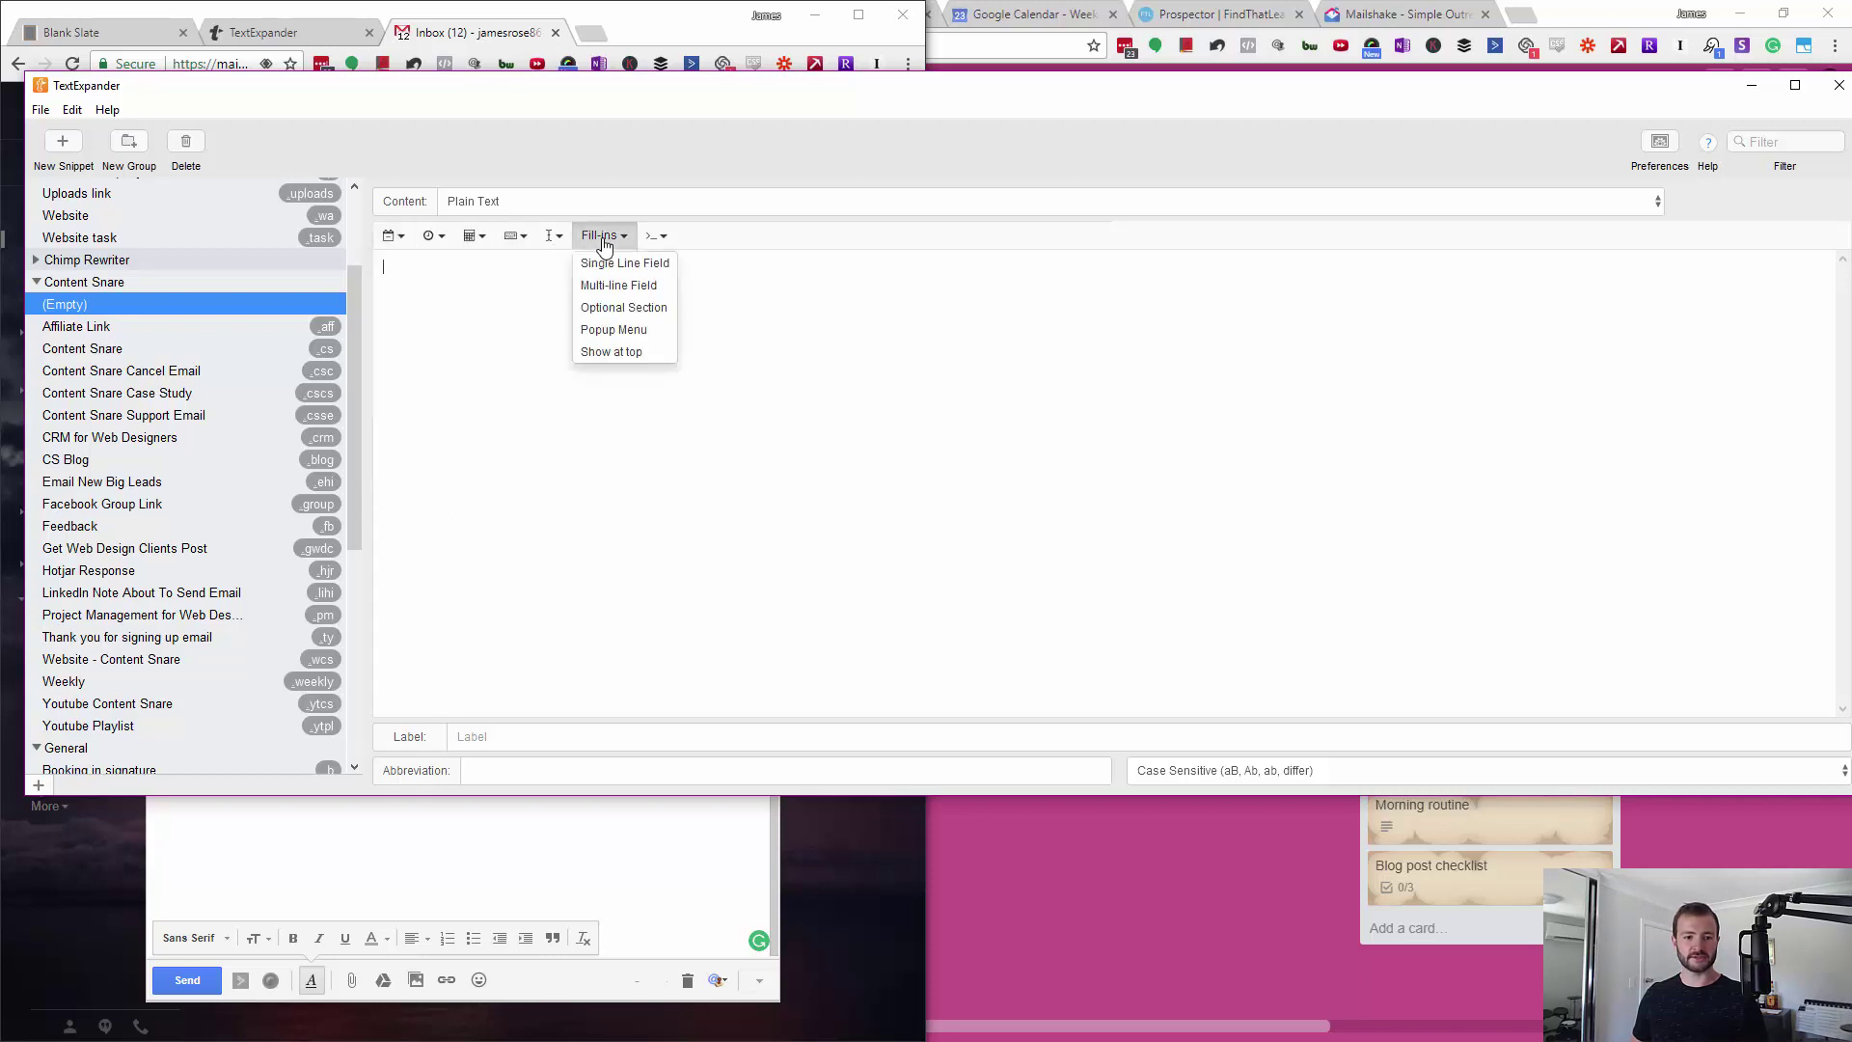
left_click(711, 434)
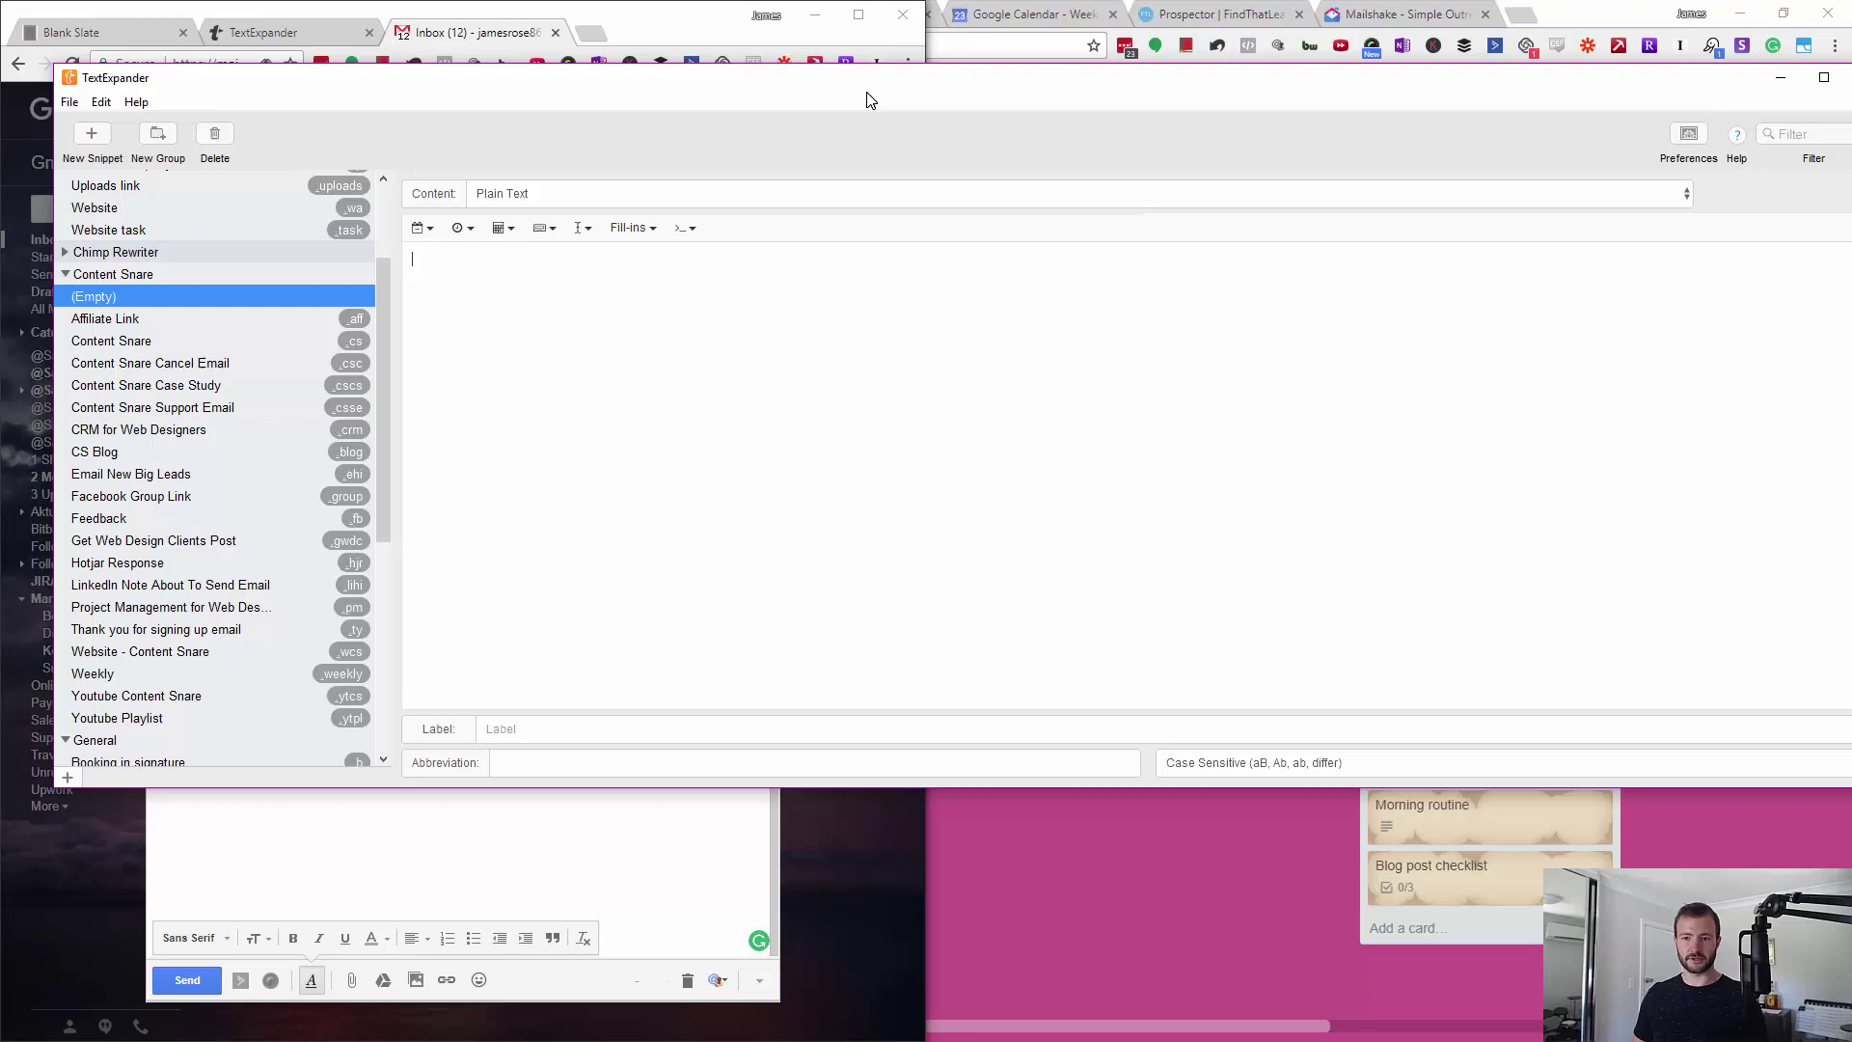
key("super+Right")
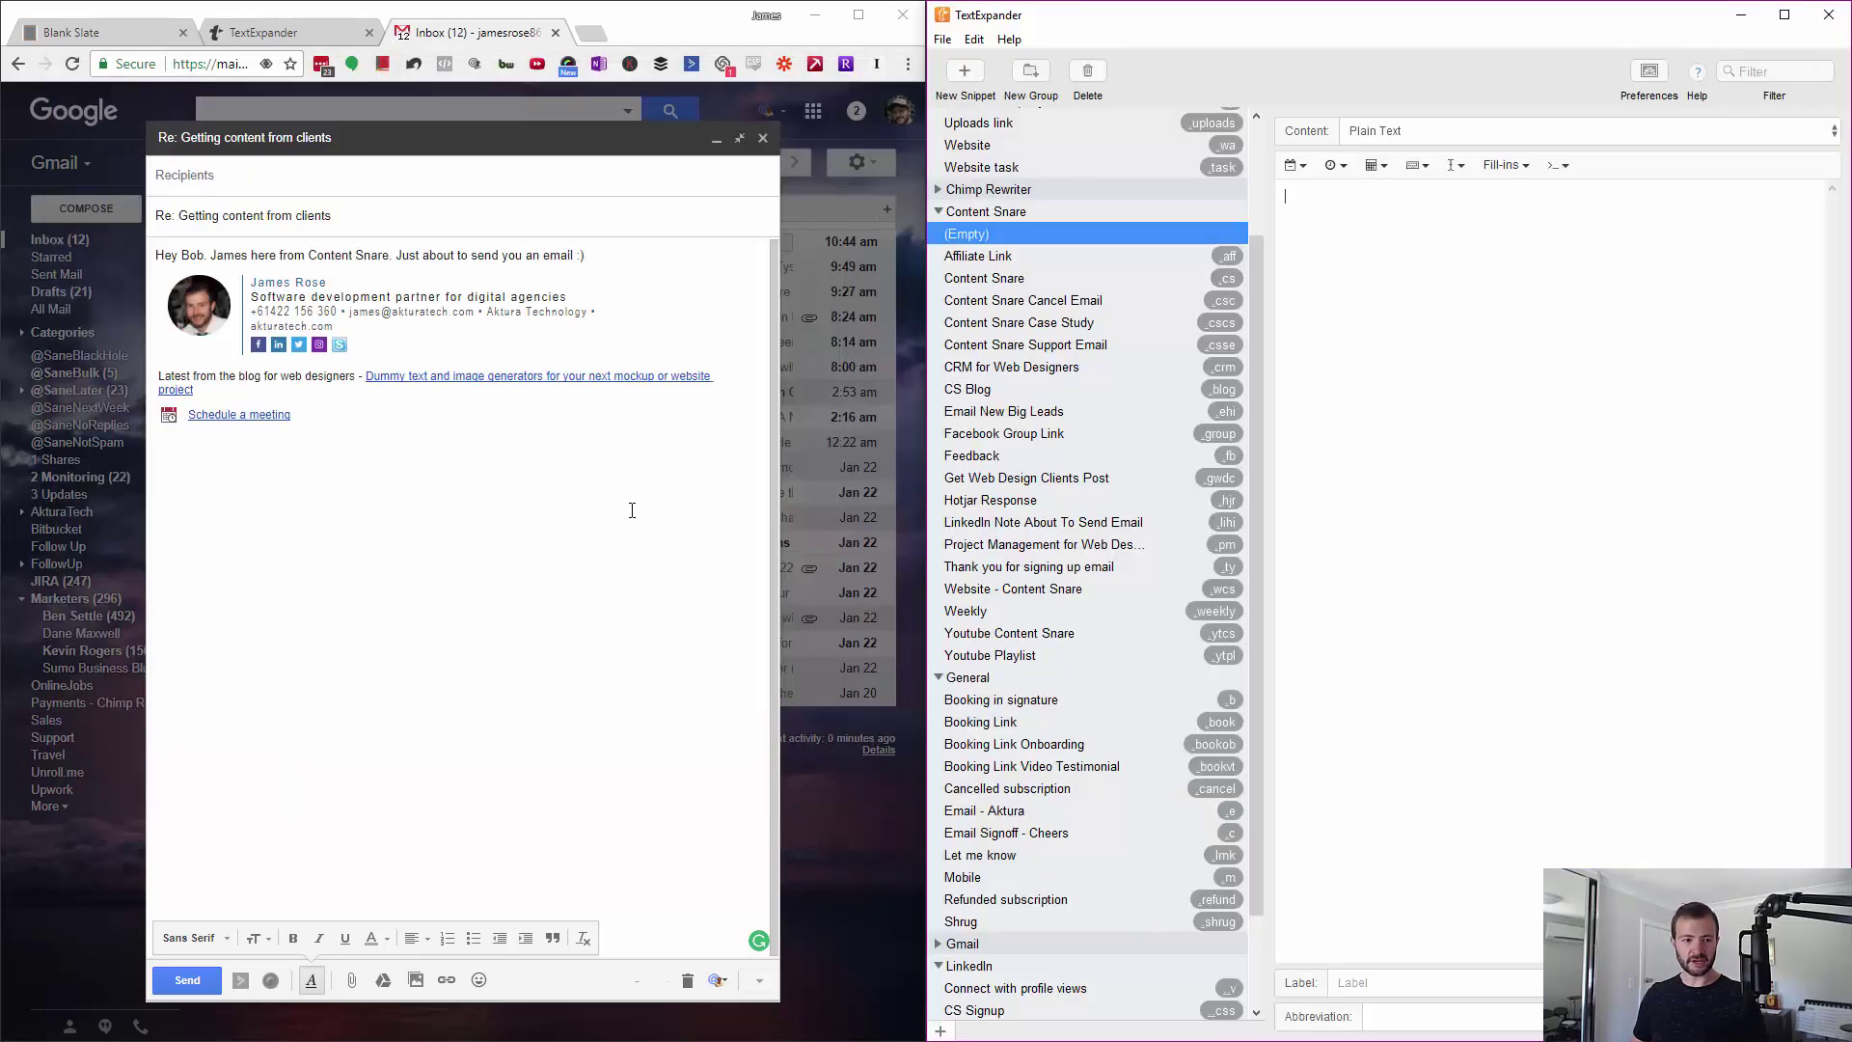
Click back into the Gmail email draft
left_click(627, 511)
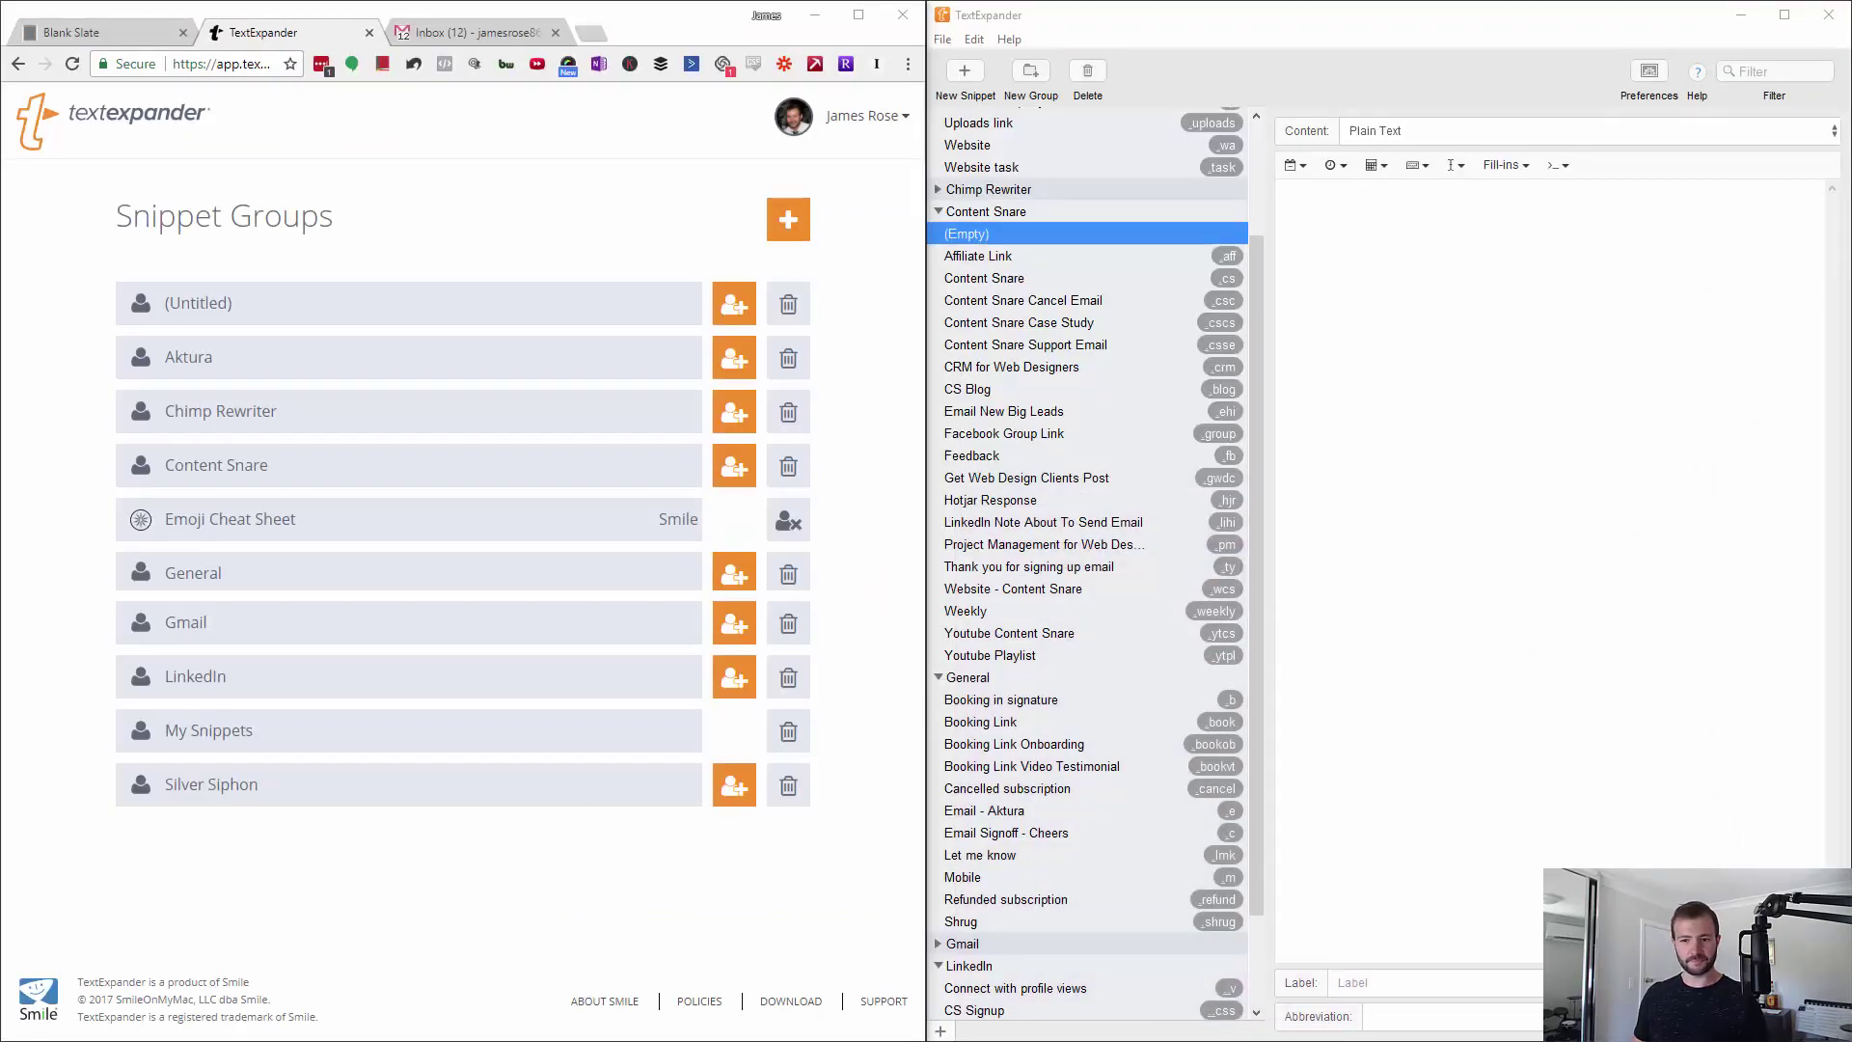
Bring the web app's Snippet Groups forward and choose Public Groups from the orange + menu
left_click(1510, 424)
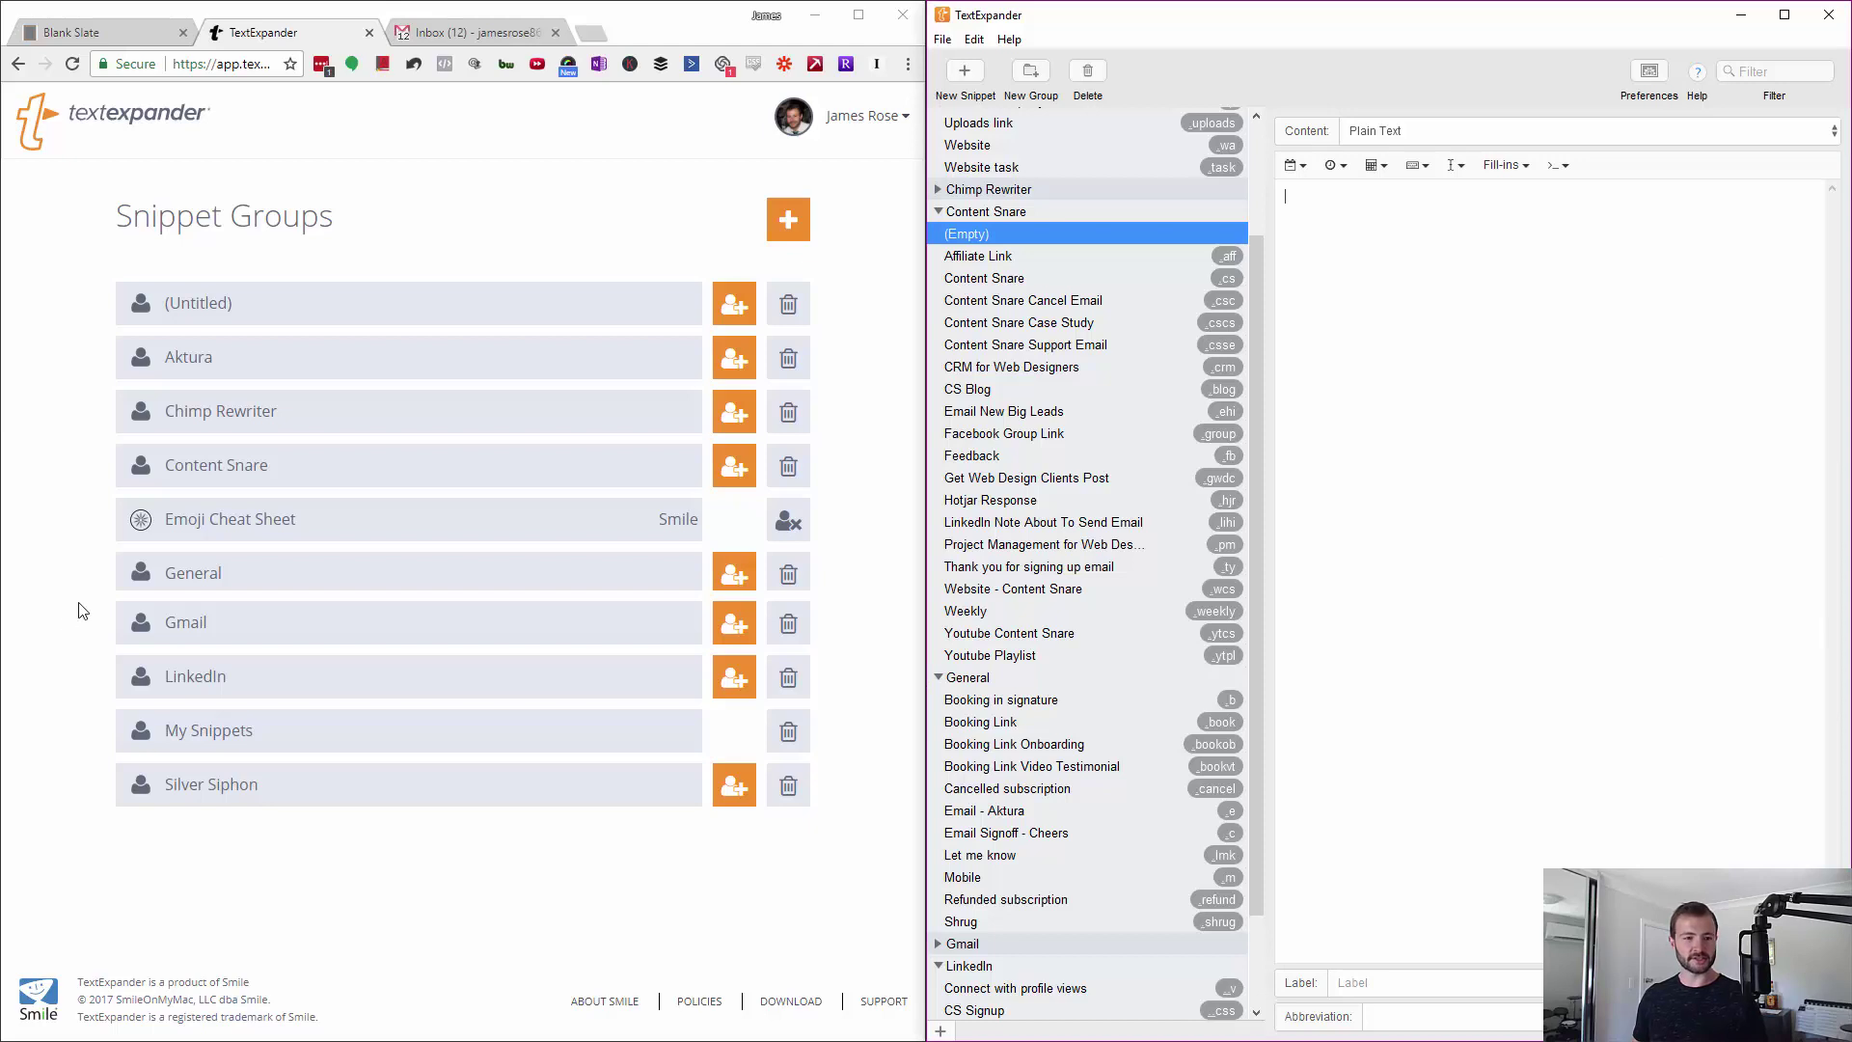
left_click(424, 217)
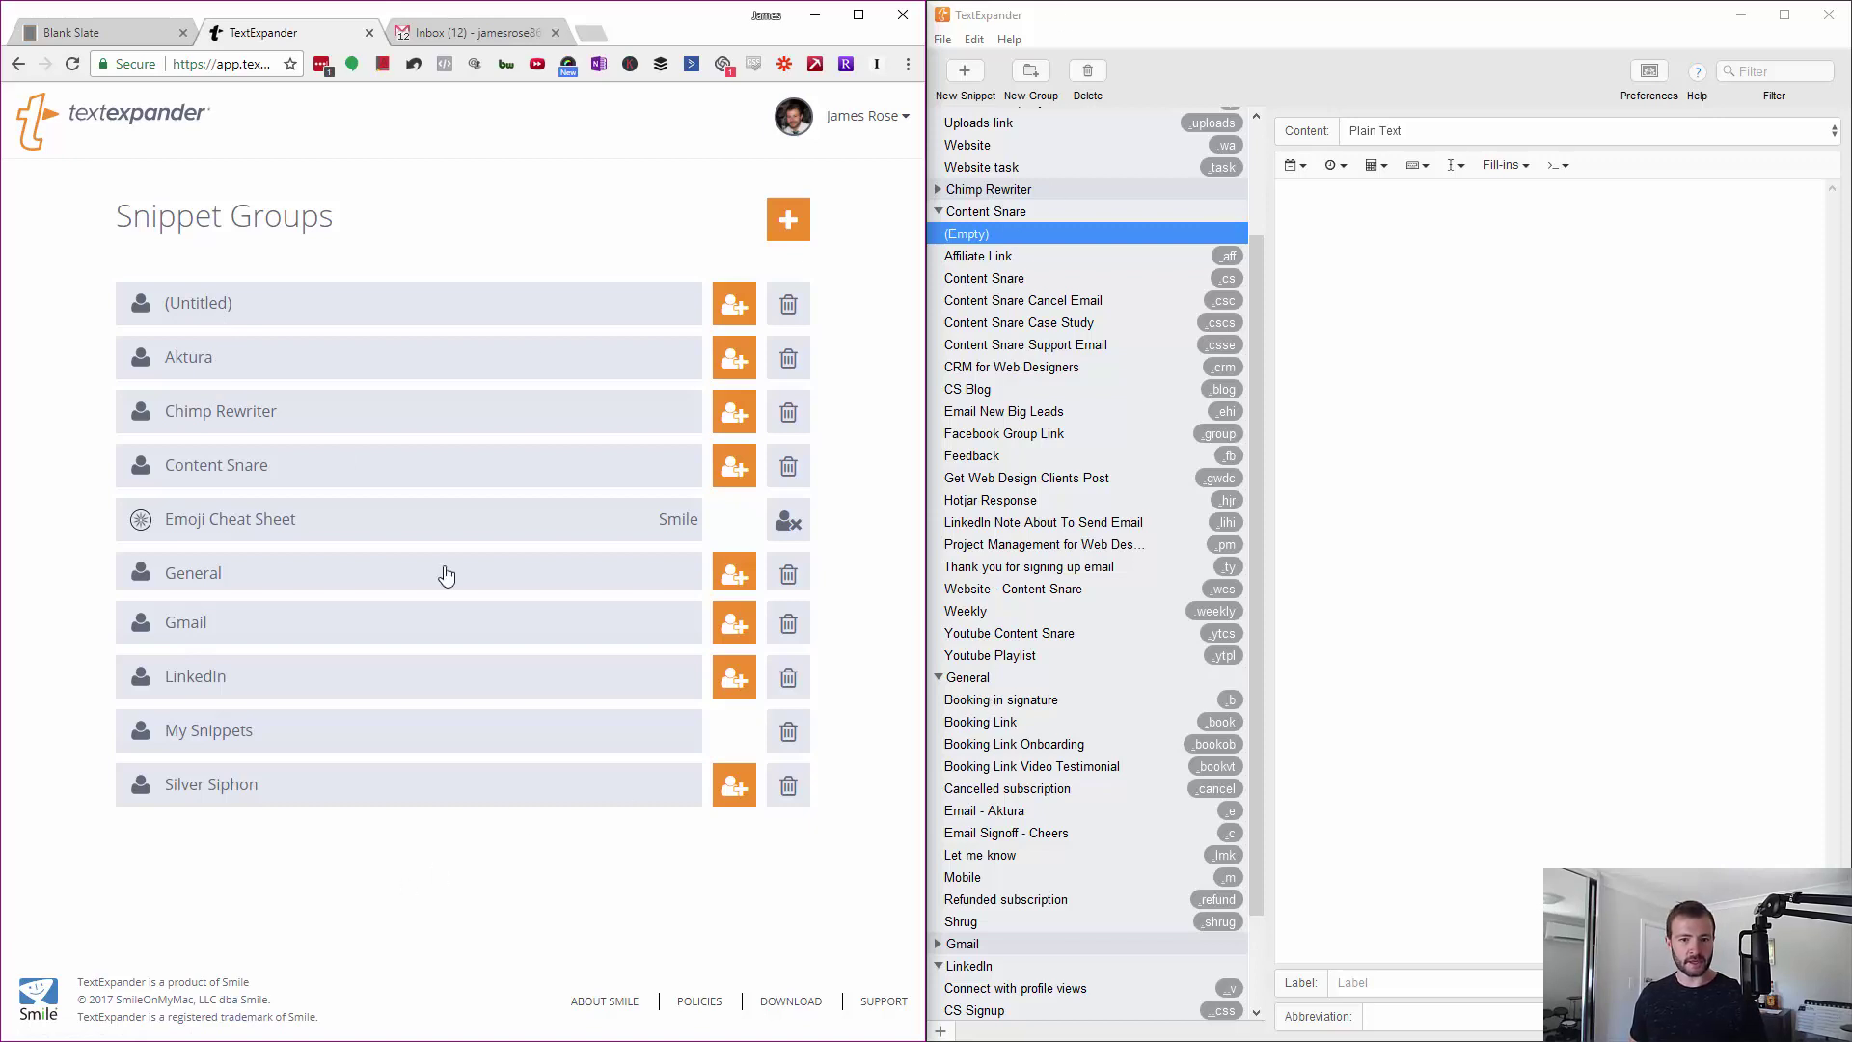
left_click(793, 234)
left_click(767, 263)
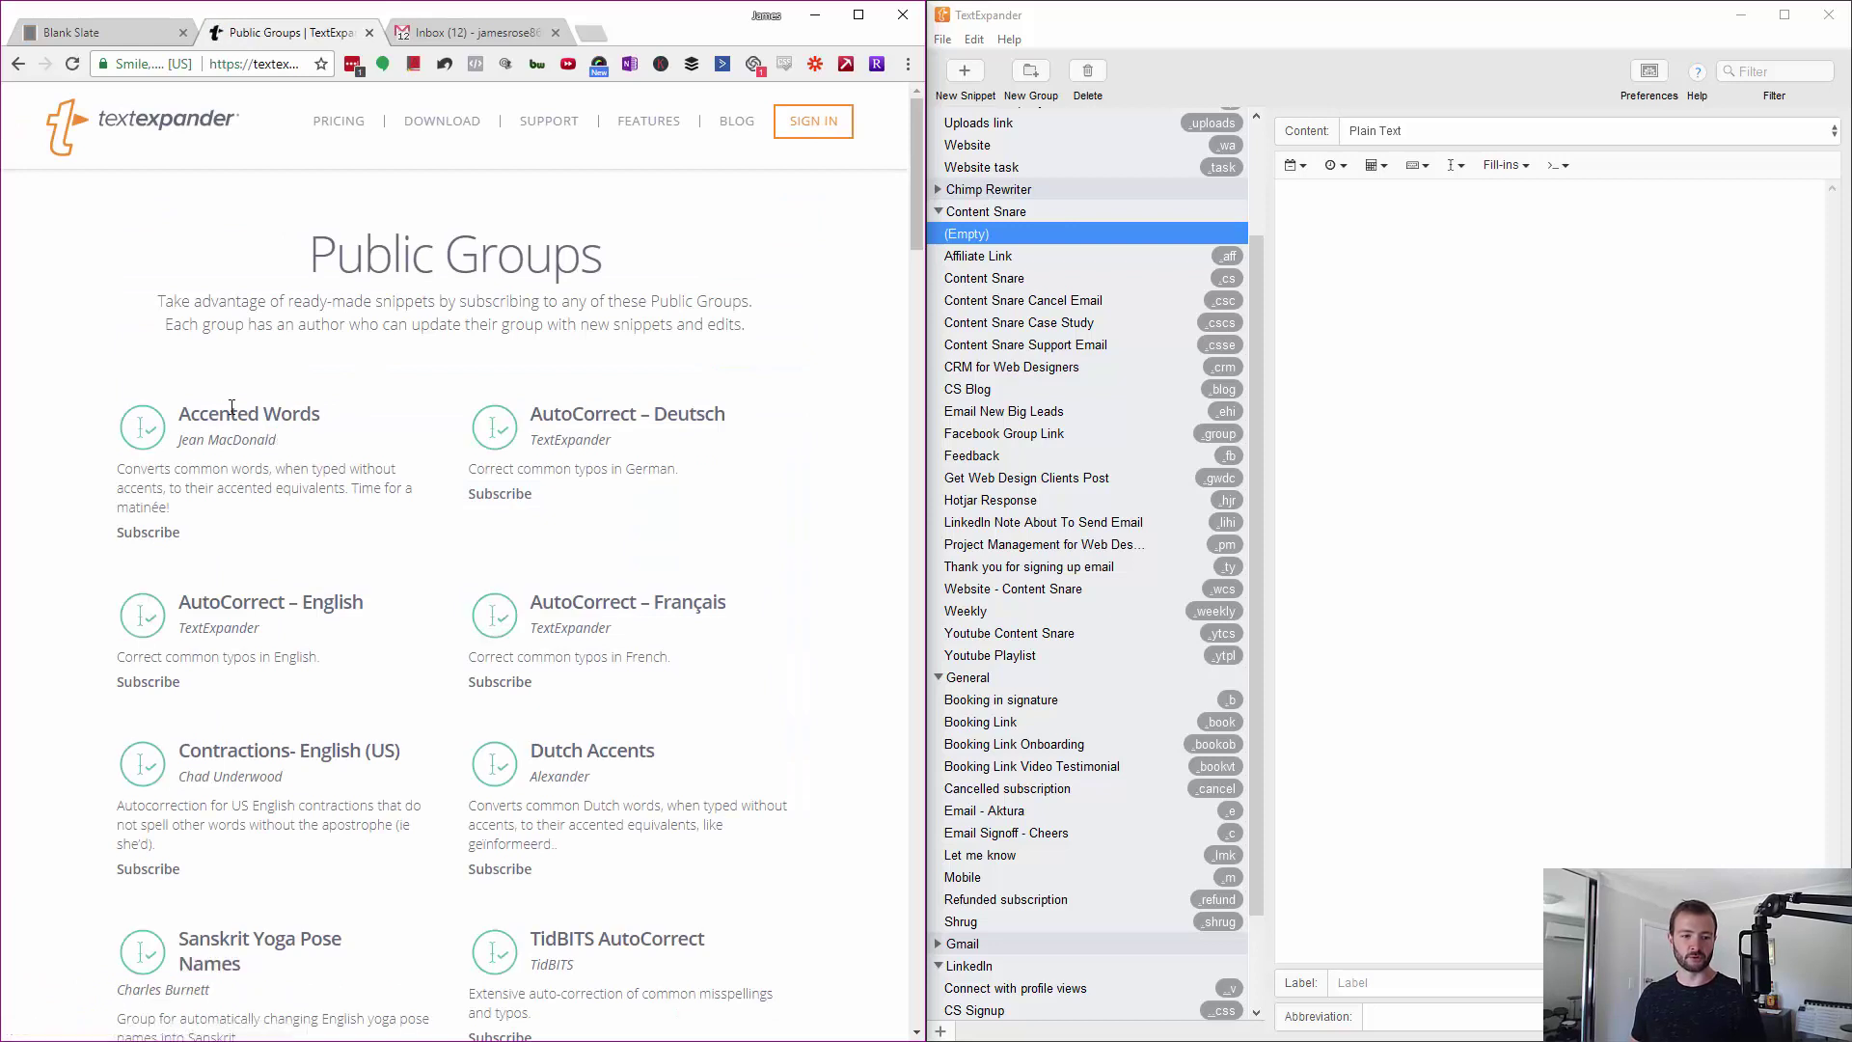
scroll(214, 434, "down", 3)
scroll(222, 661, "down", 3)
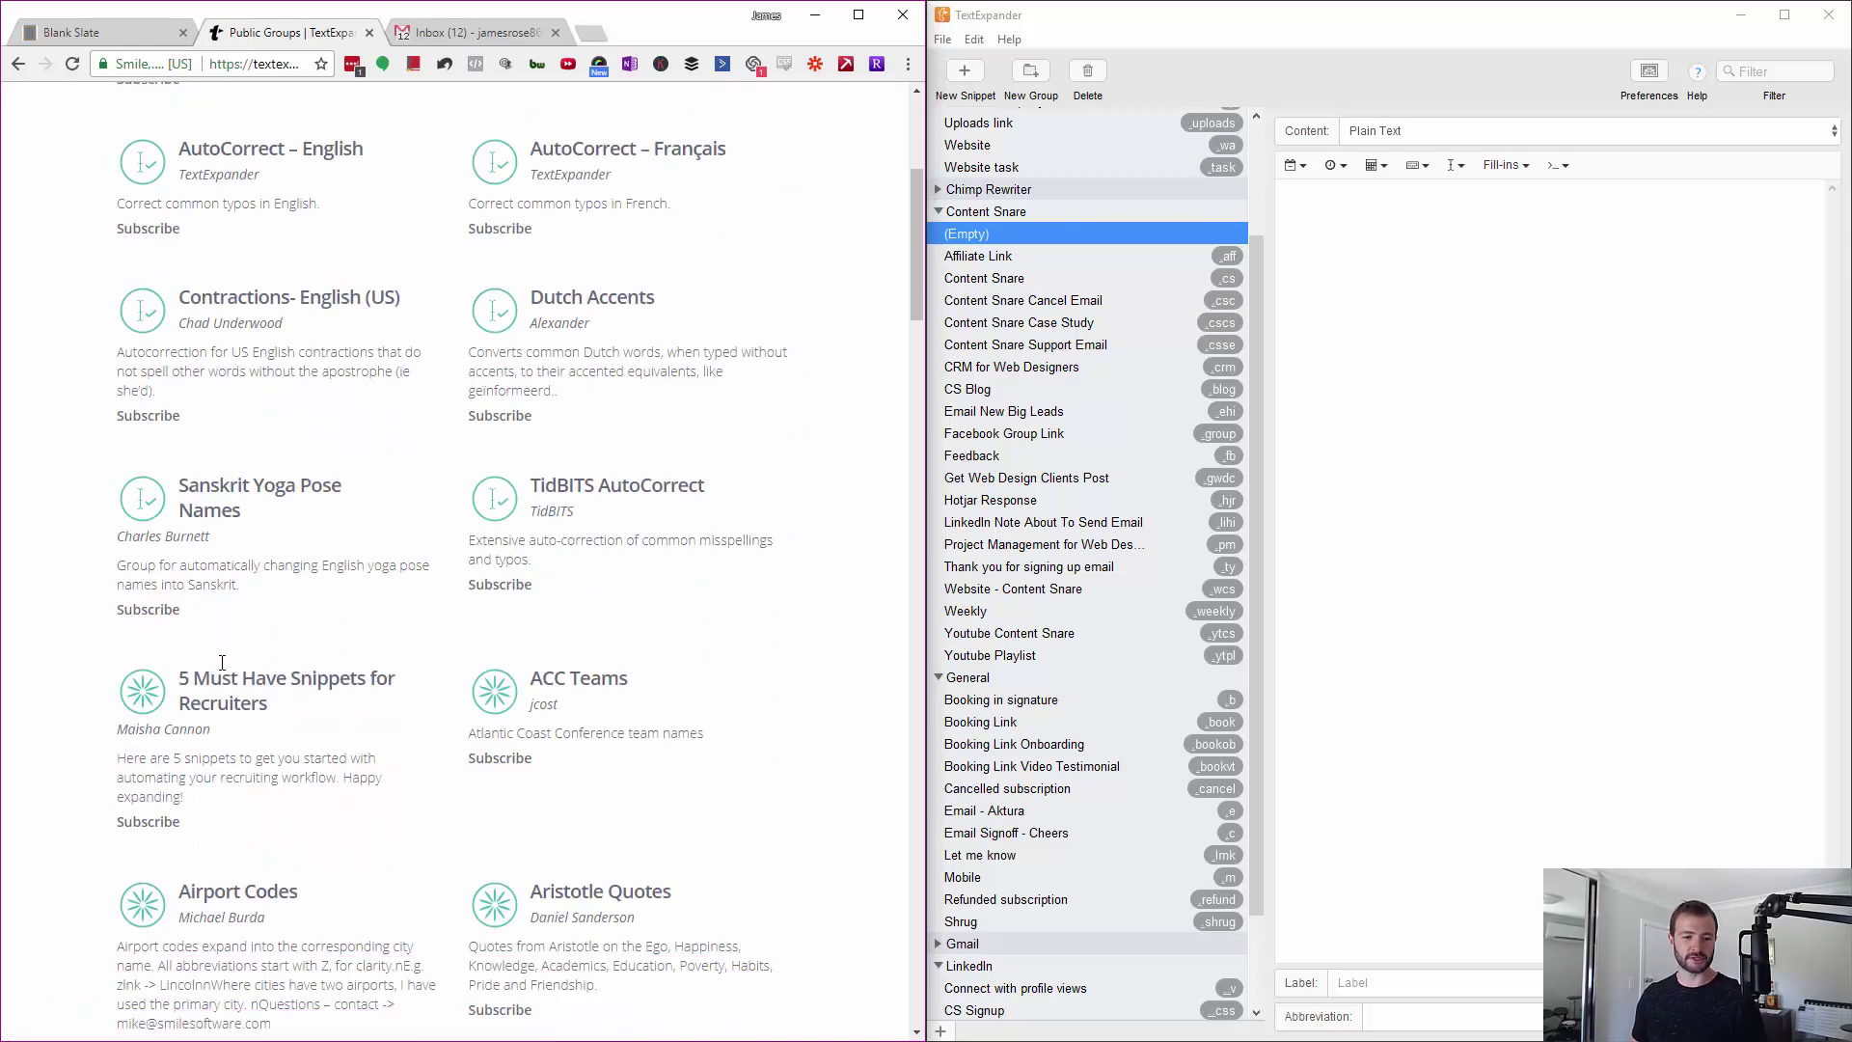
scroll(186, 682, "down", 4)
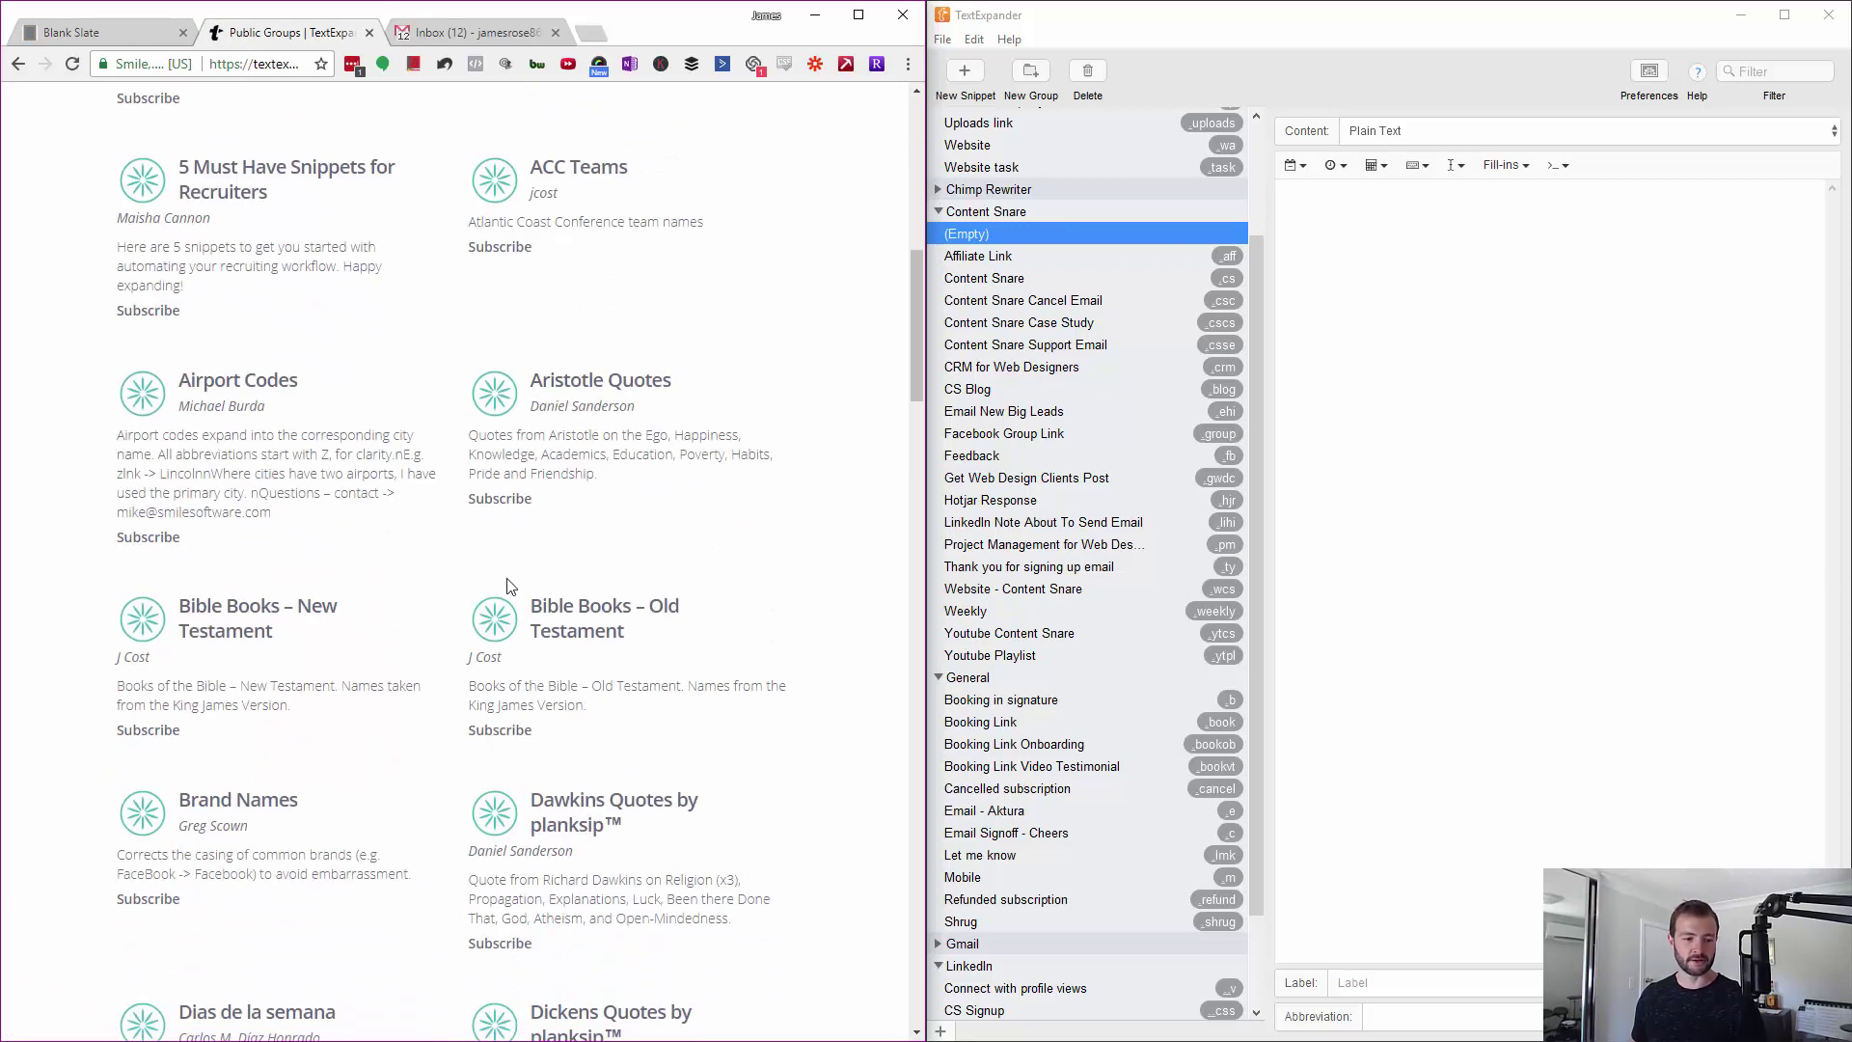
key("Home")
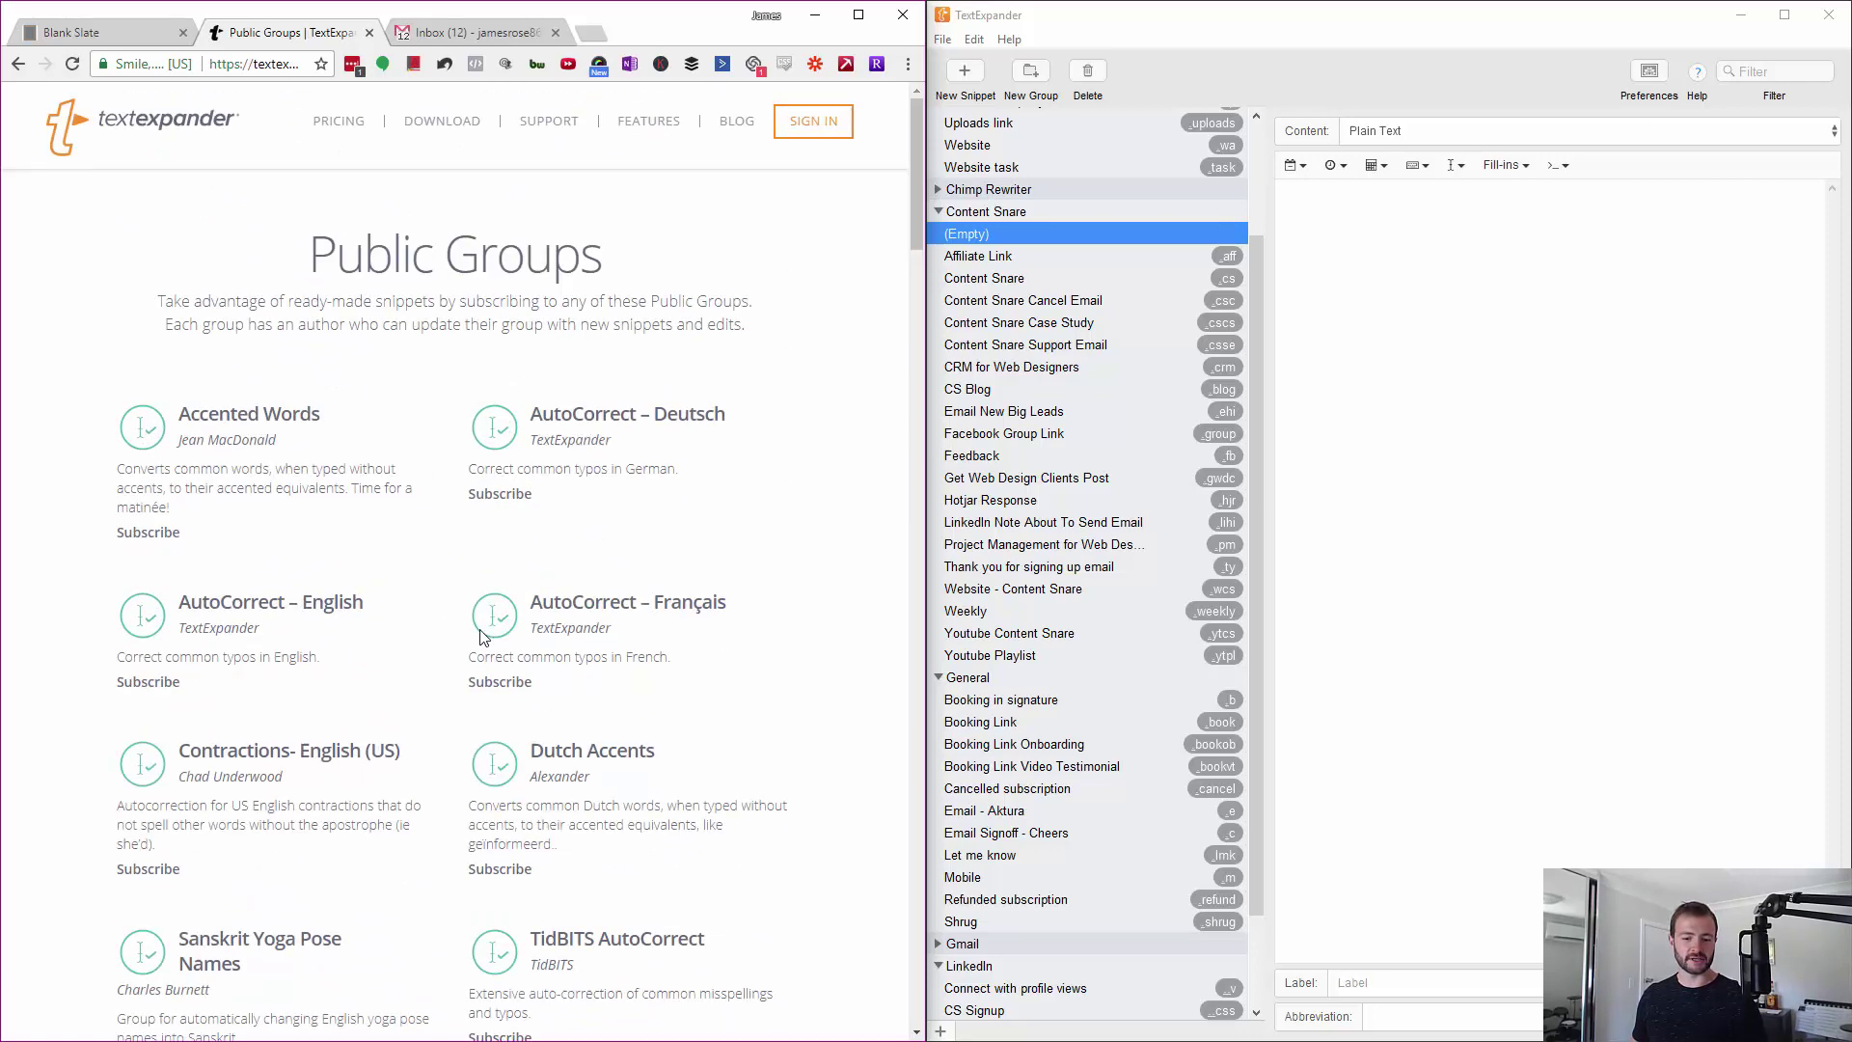
scroll(1097, 772, "down", 3)
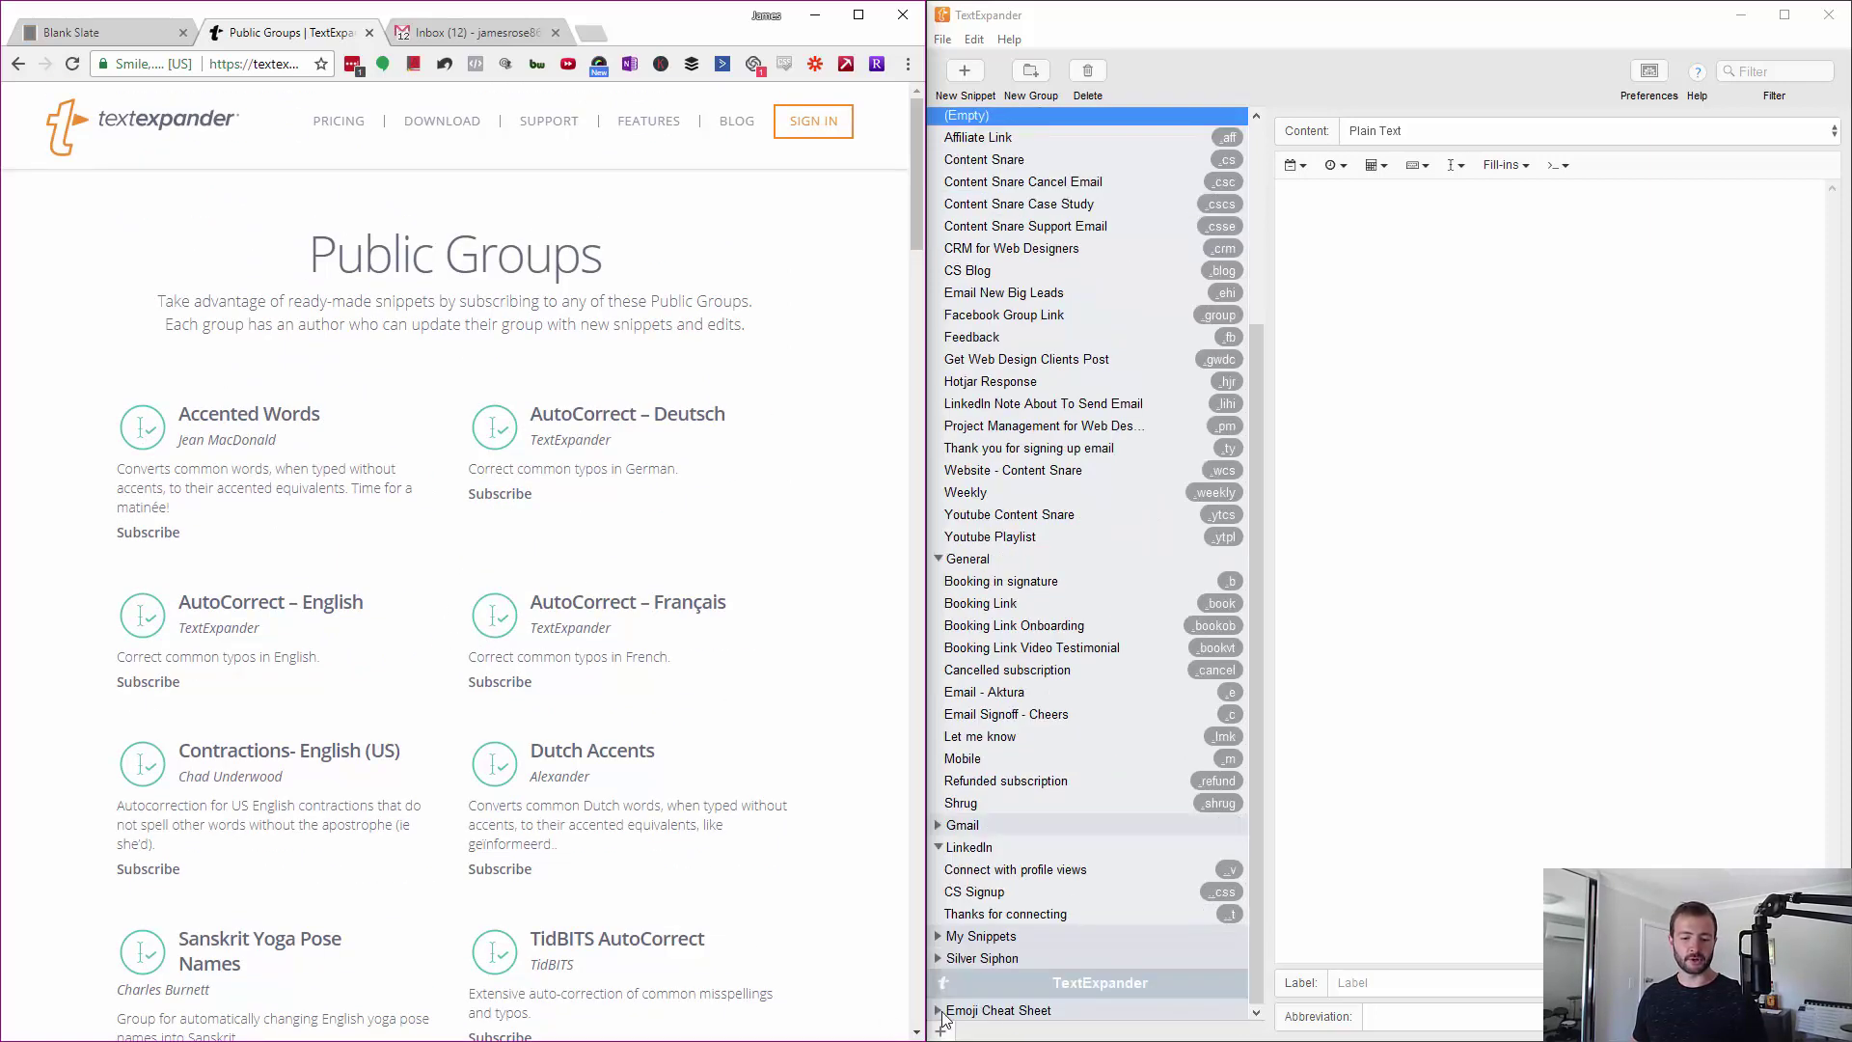
Type ;100 and :angry: in Blank Slate to expand both emoji, then start a new line
left_click(96, 32)
type(";")
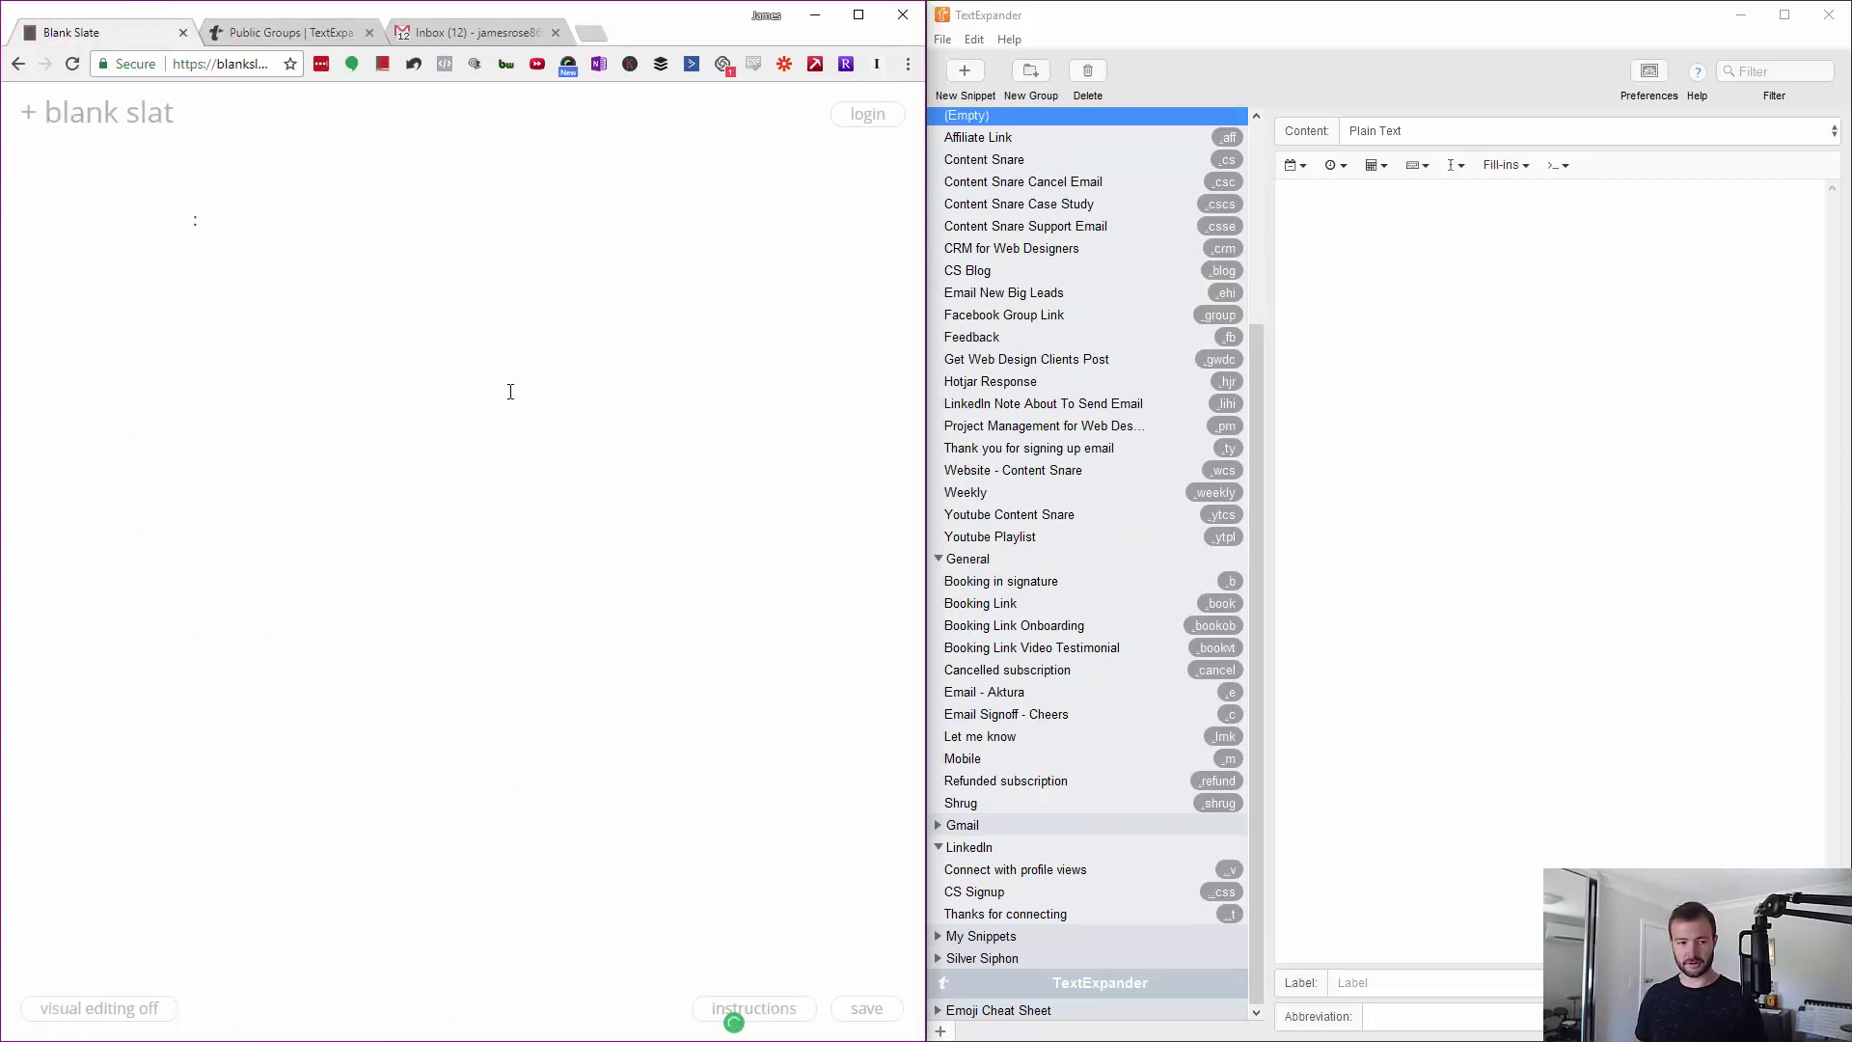
type("100")
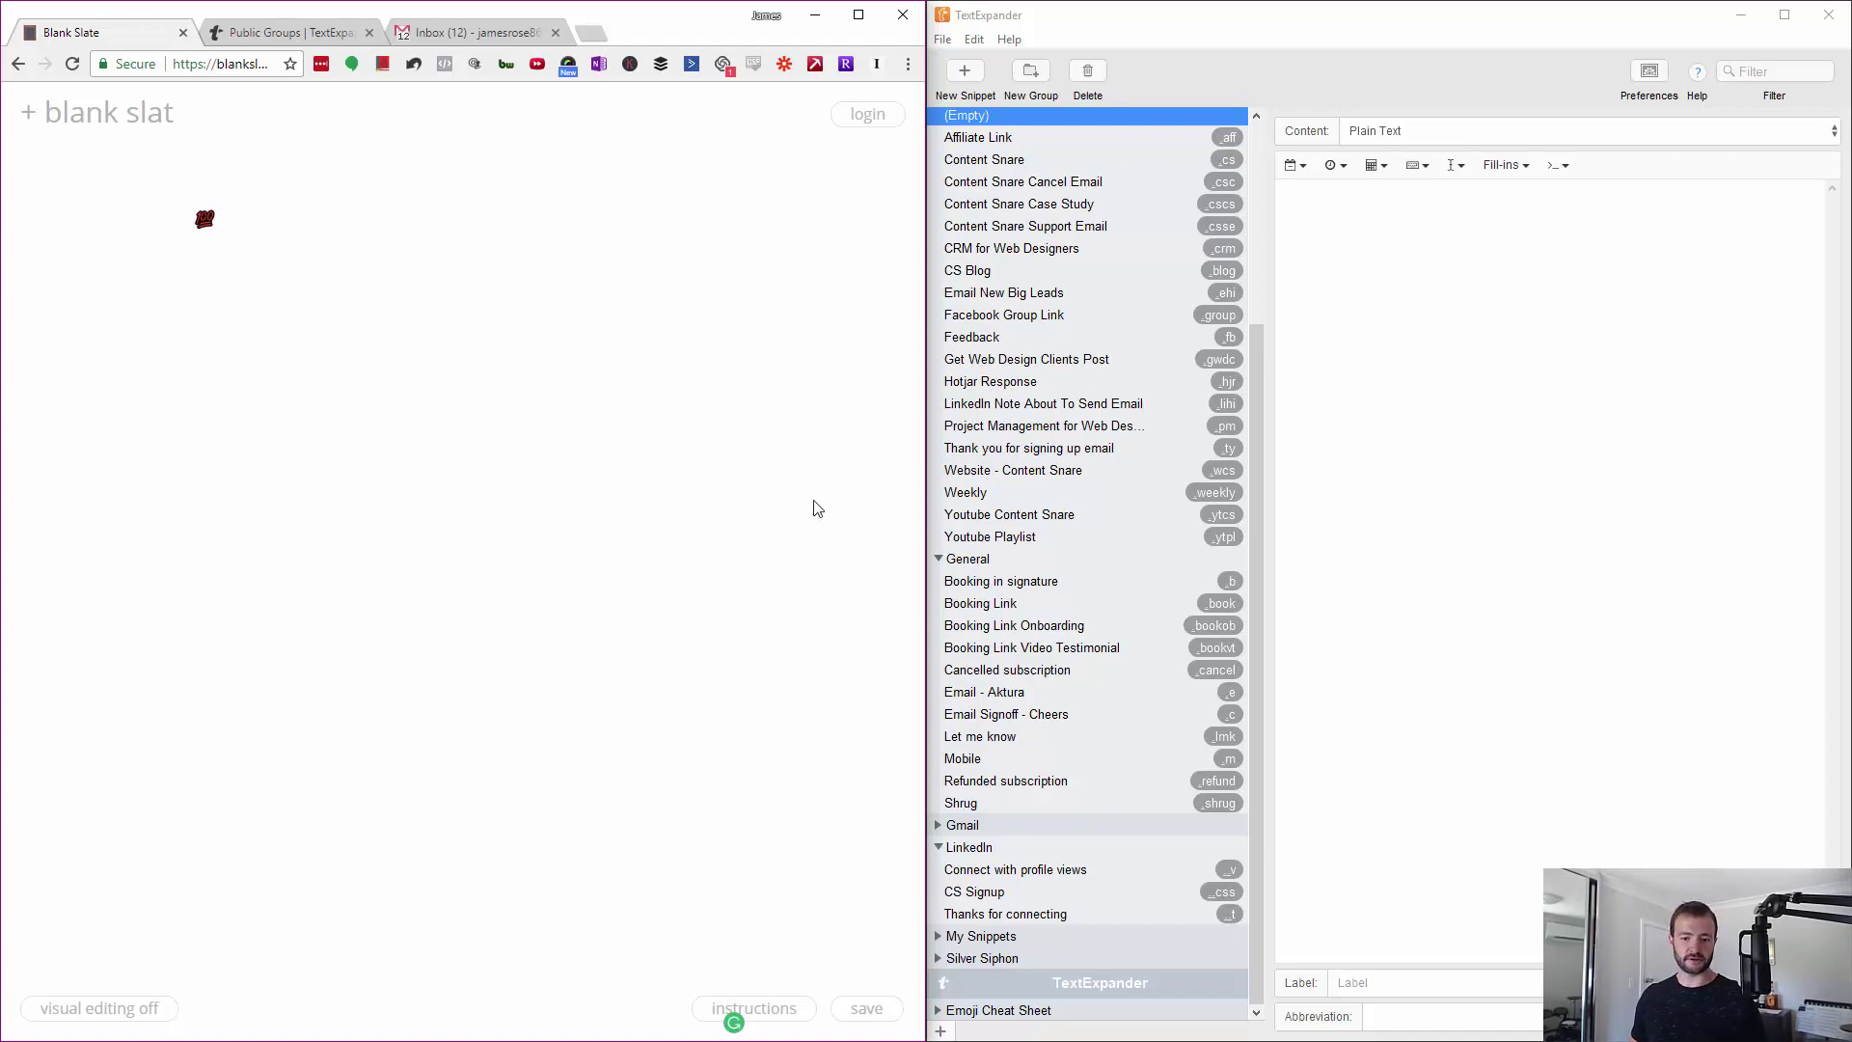
left_click(957, 1009)
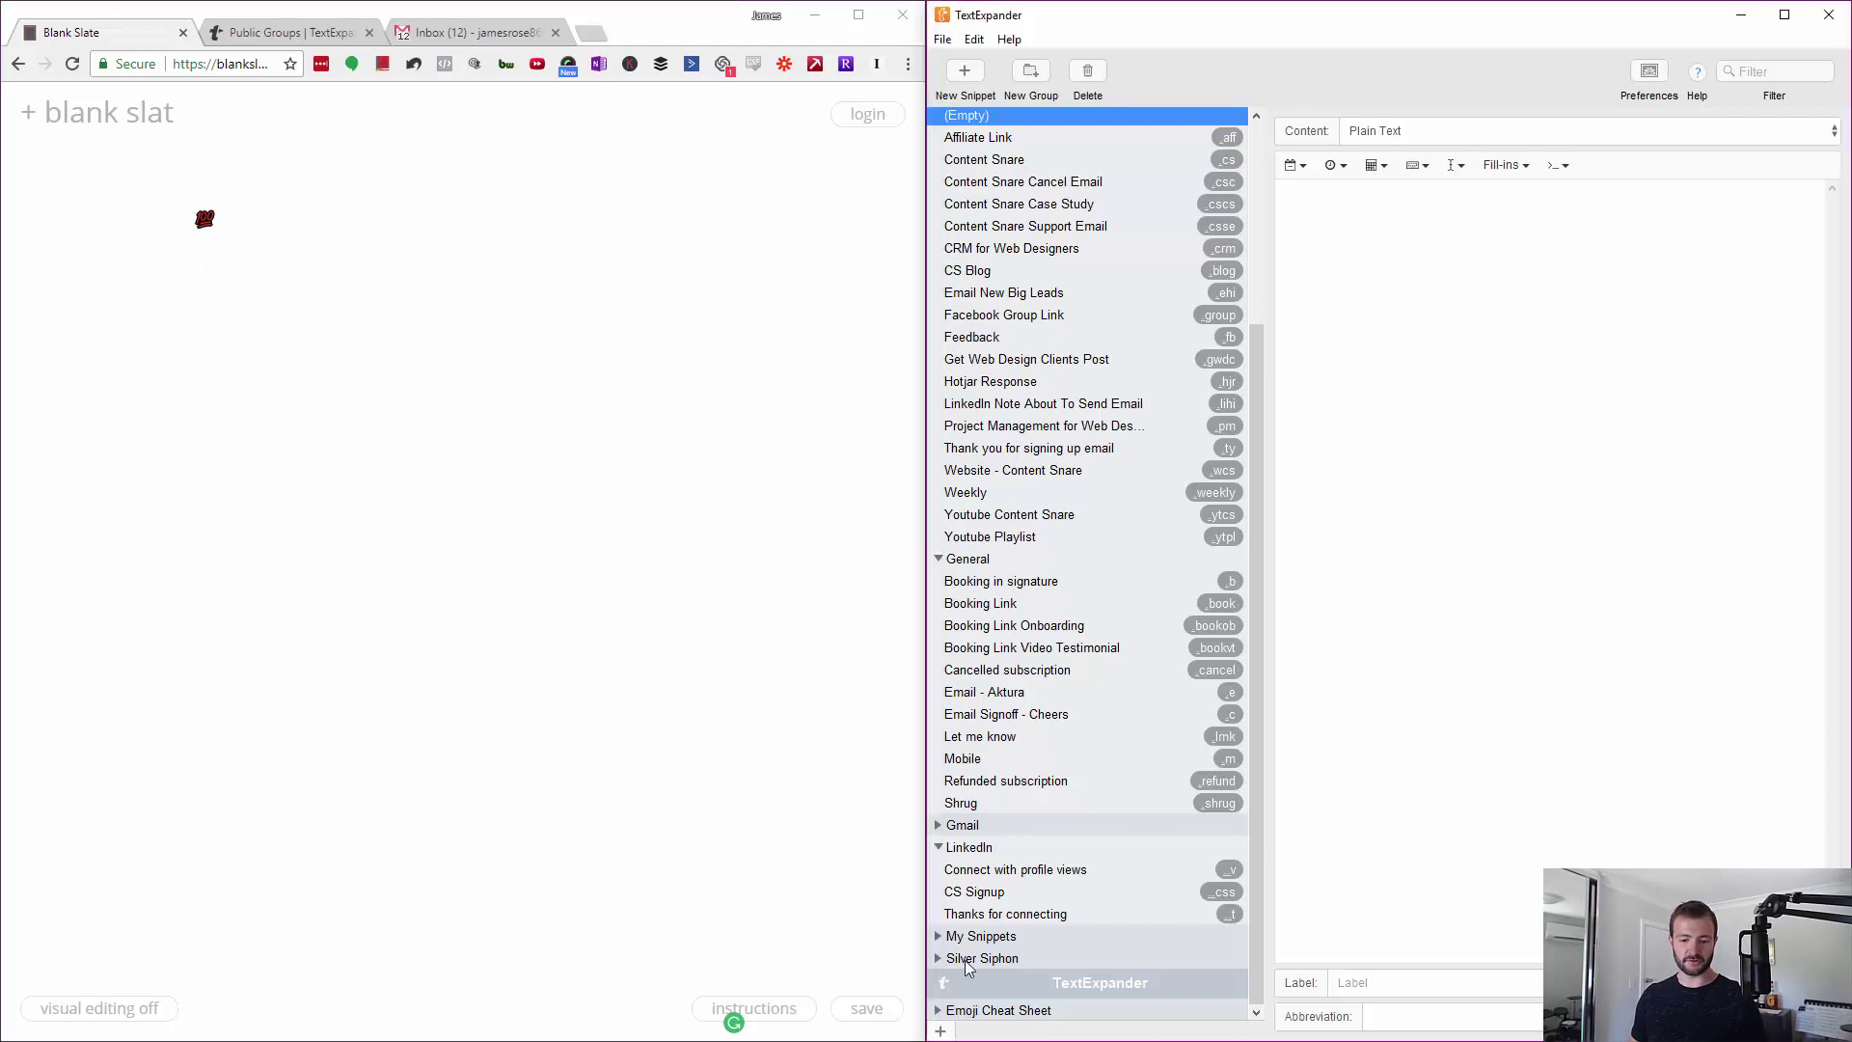
scroll(1068, 724, "down", 10)
left_click(231, 268)
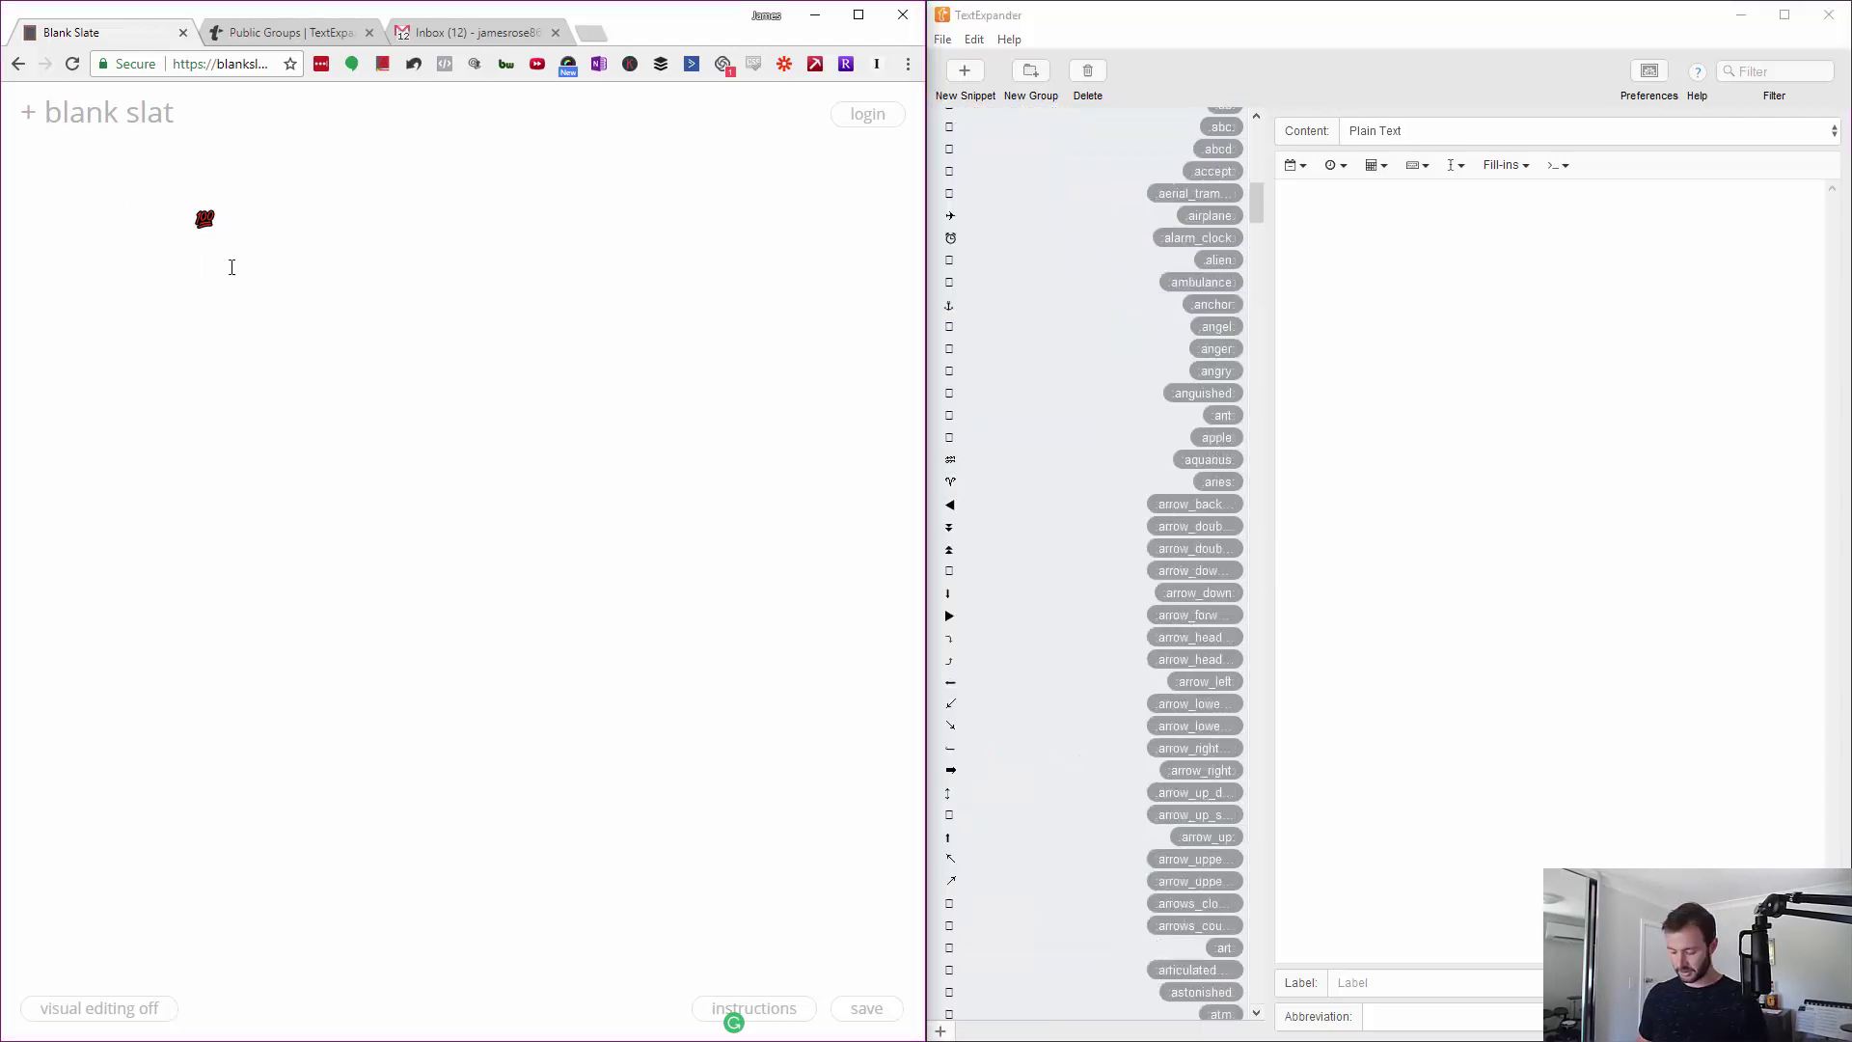
type(":angry:")
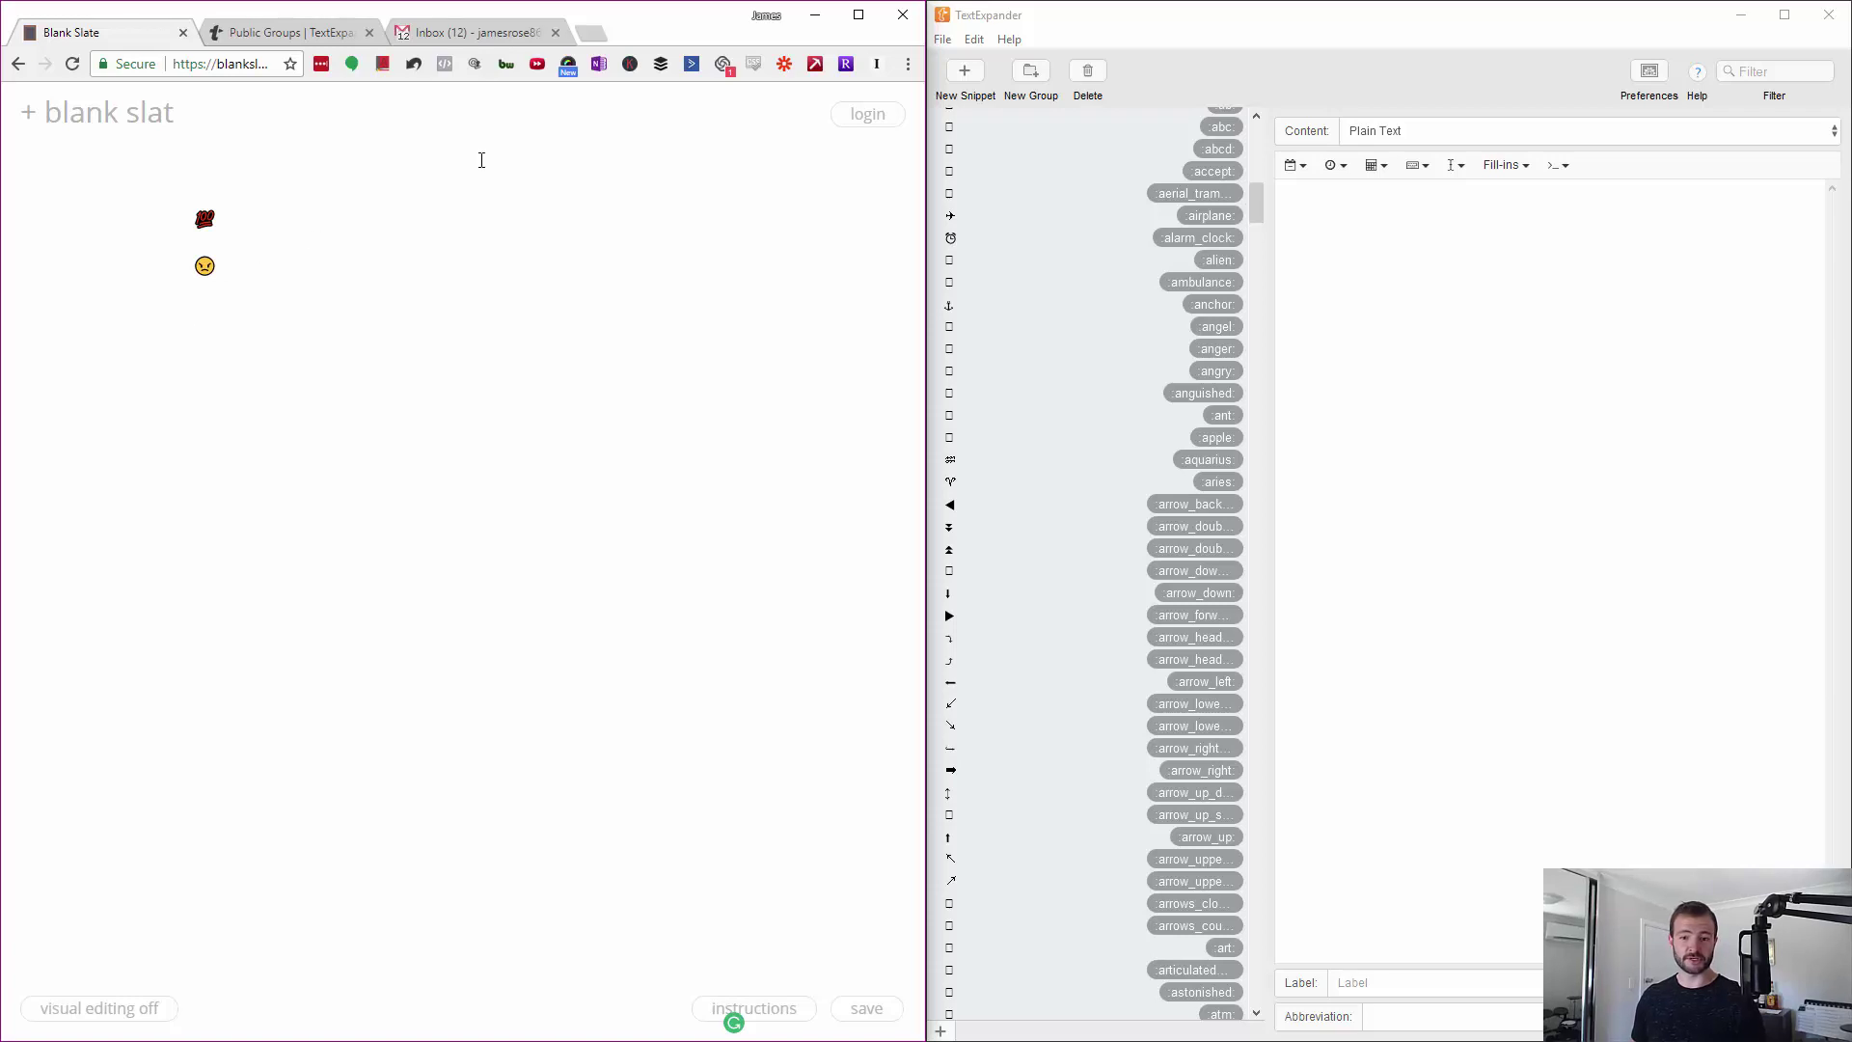
key("Return")
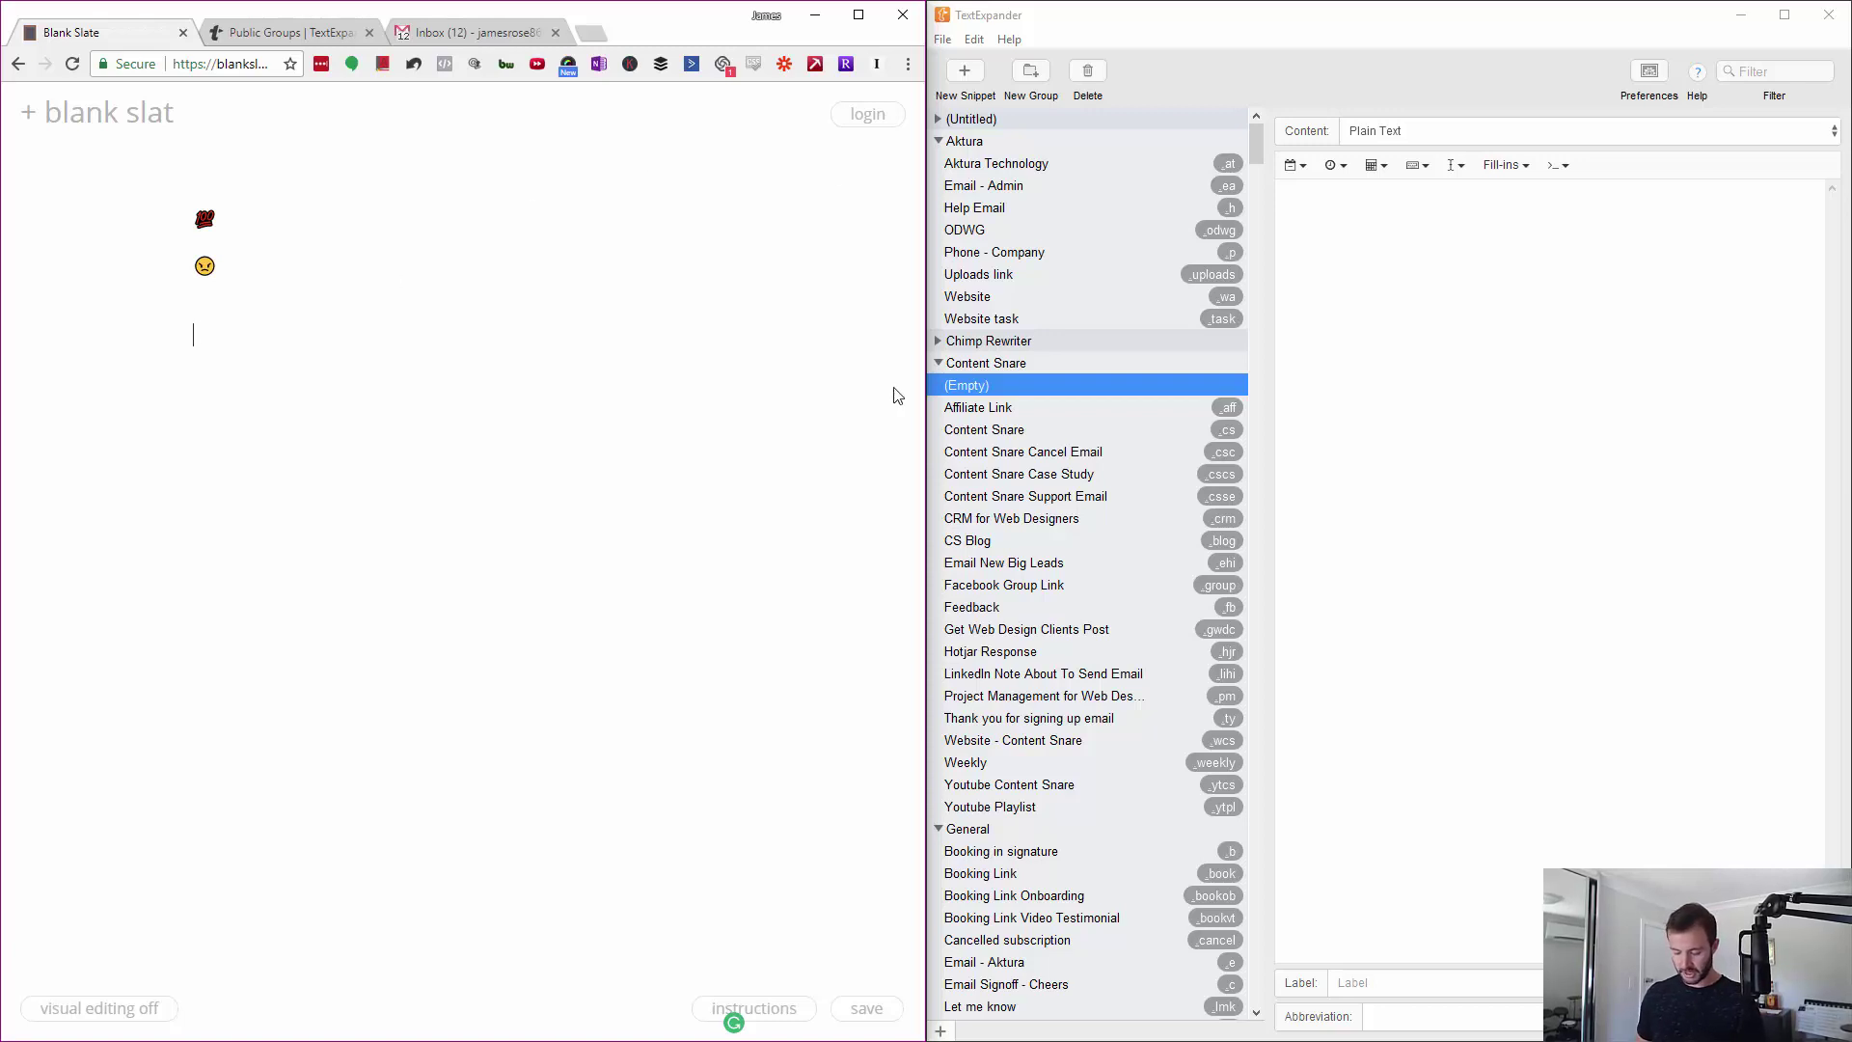
Expand .gwd and .group into their contentsnare.com links, cancel the .ty fill-in, and view the Youtube Playlist snippet
type("gwd")
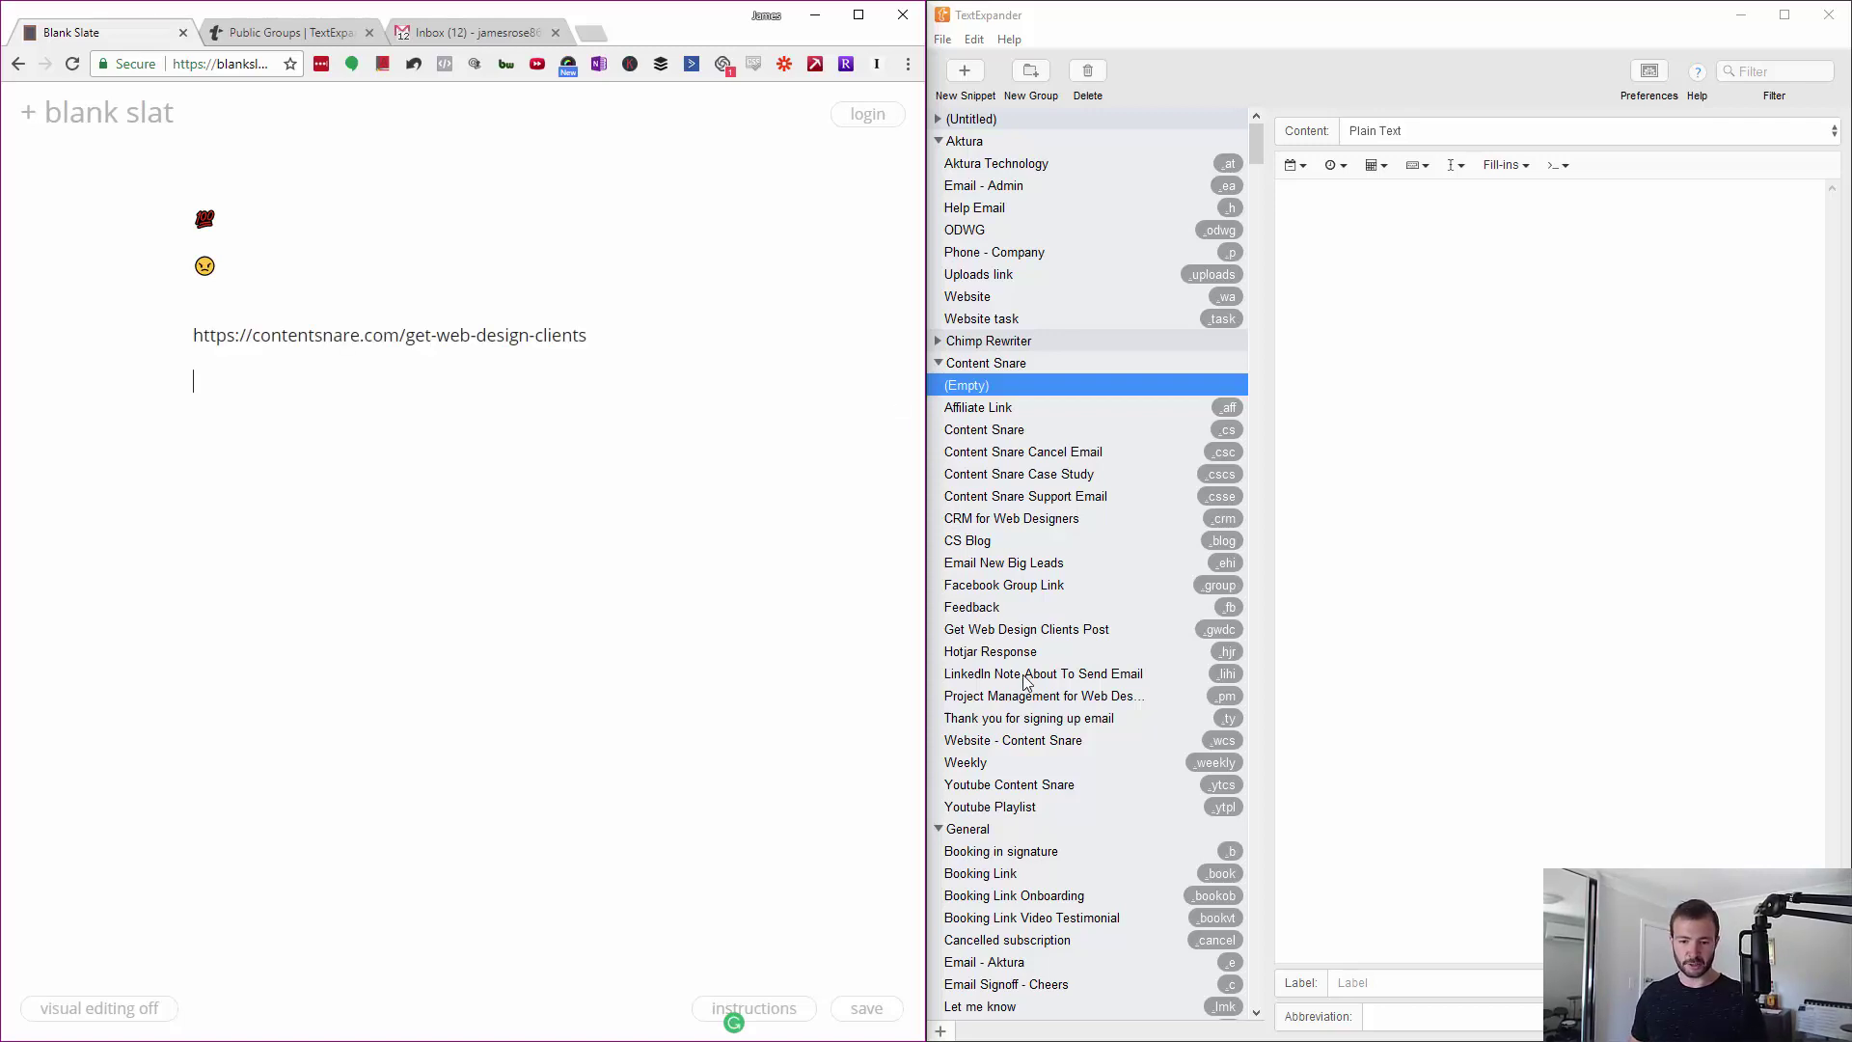
type("ty")
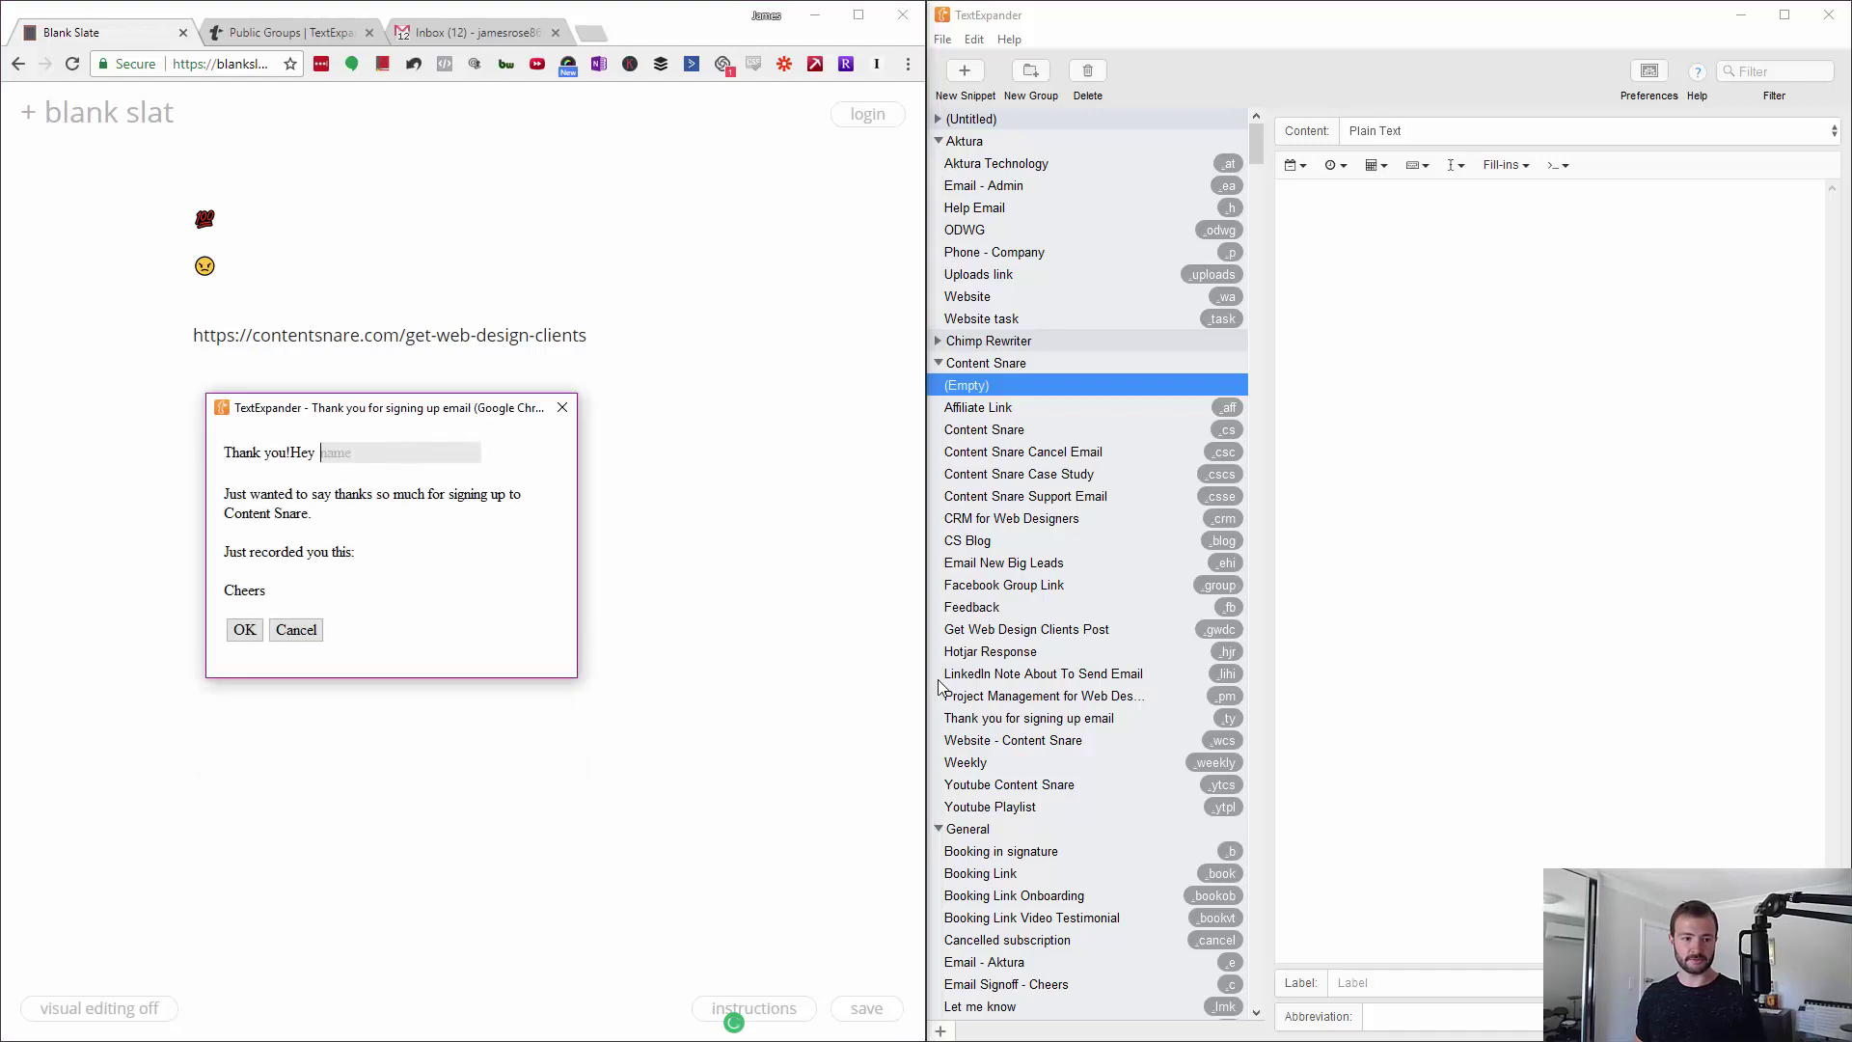
key("Escape")
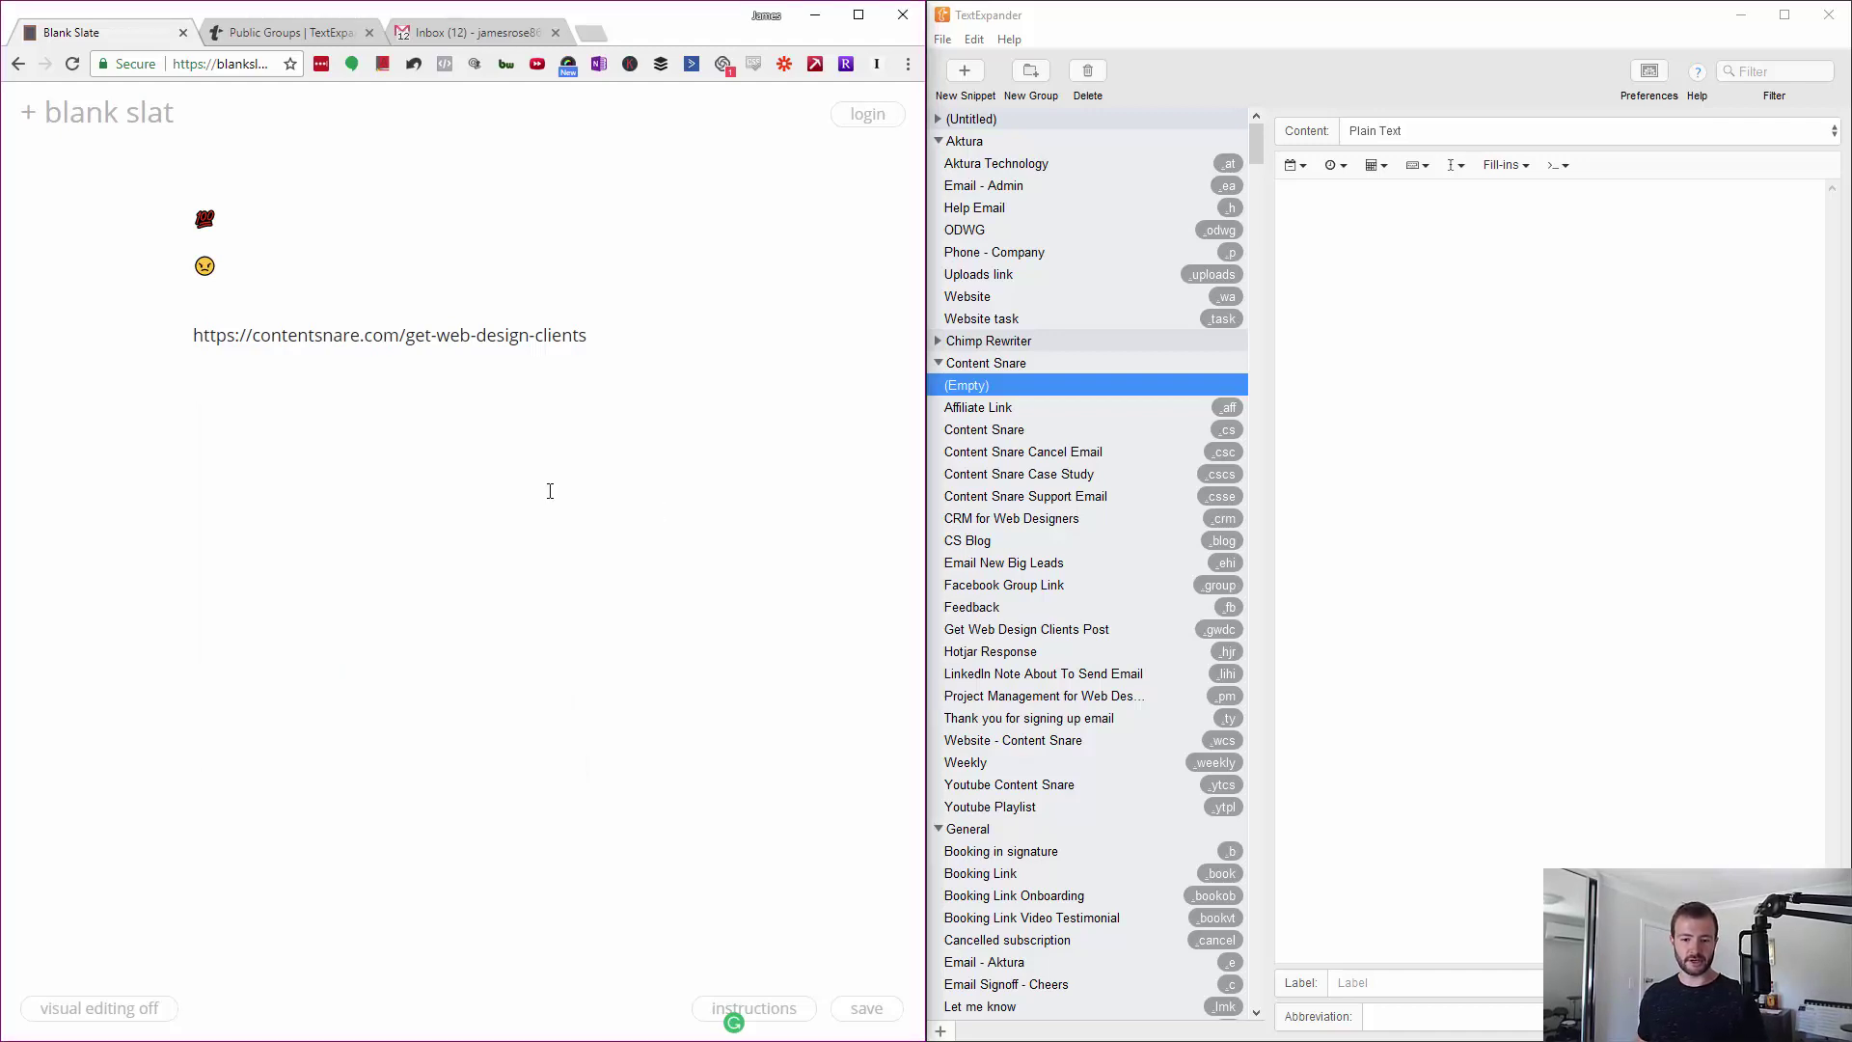
type("group")
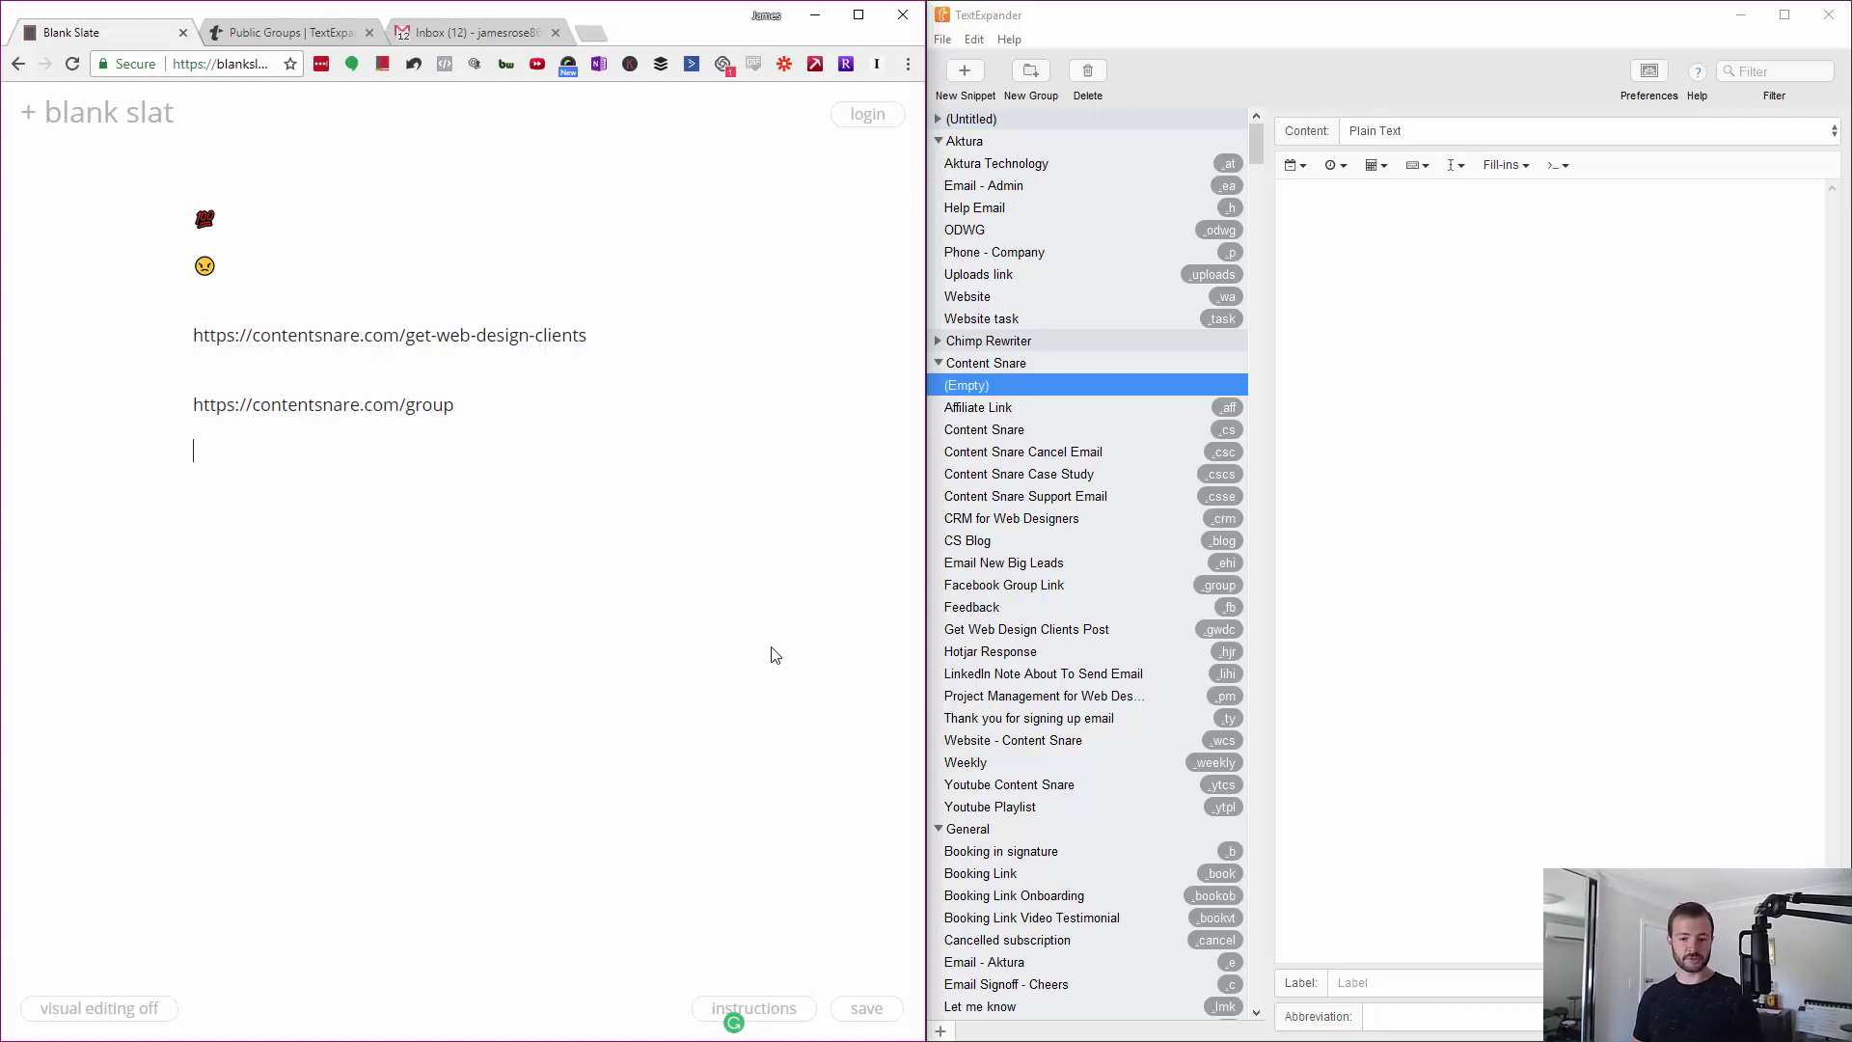
left_click(1058, 803)
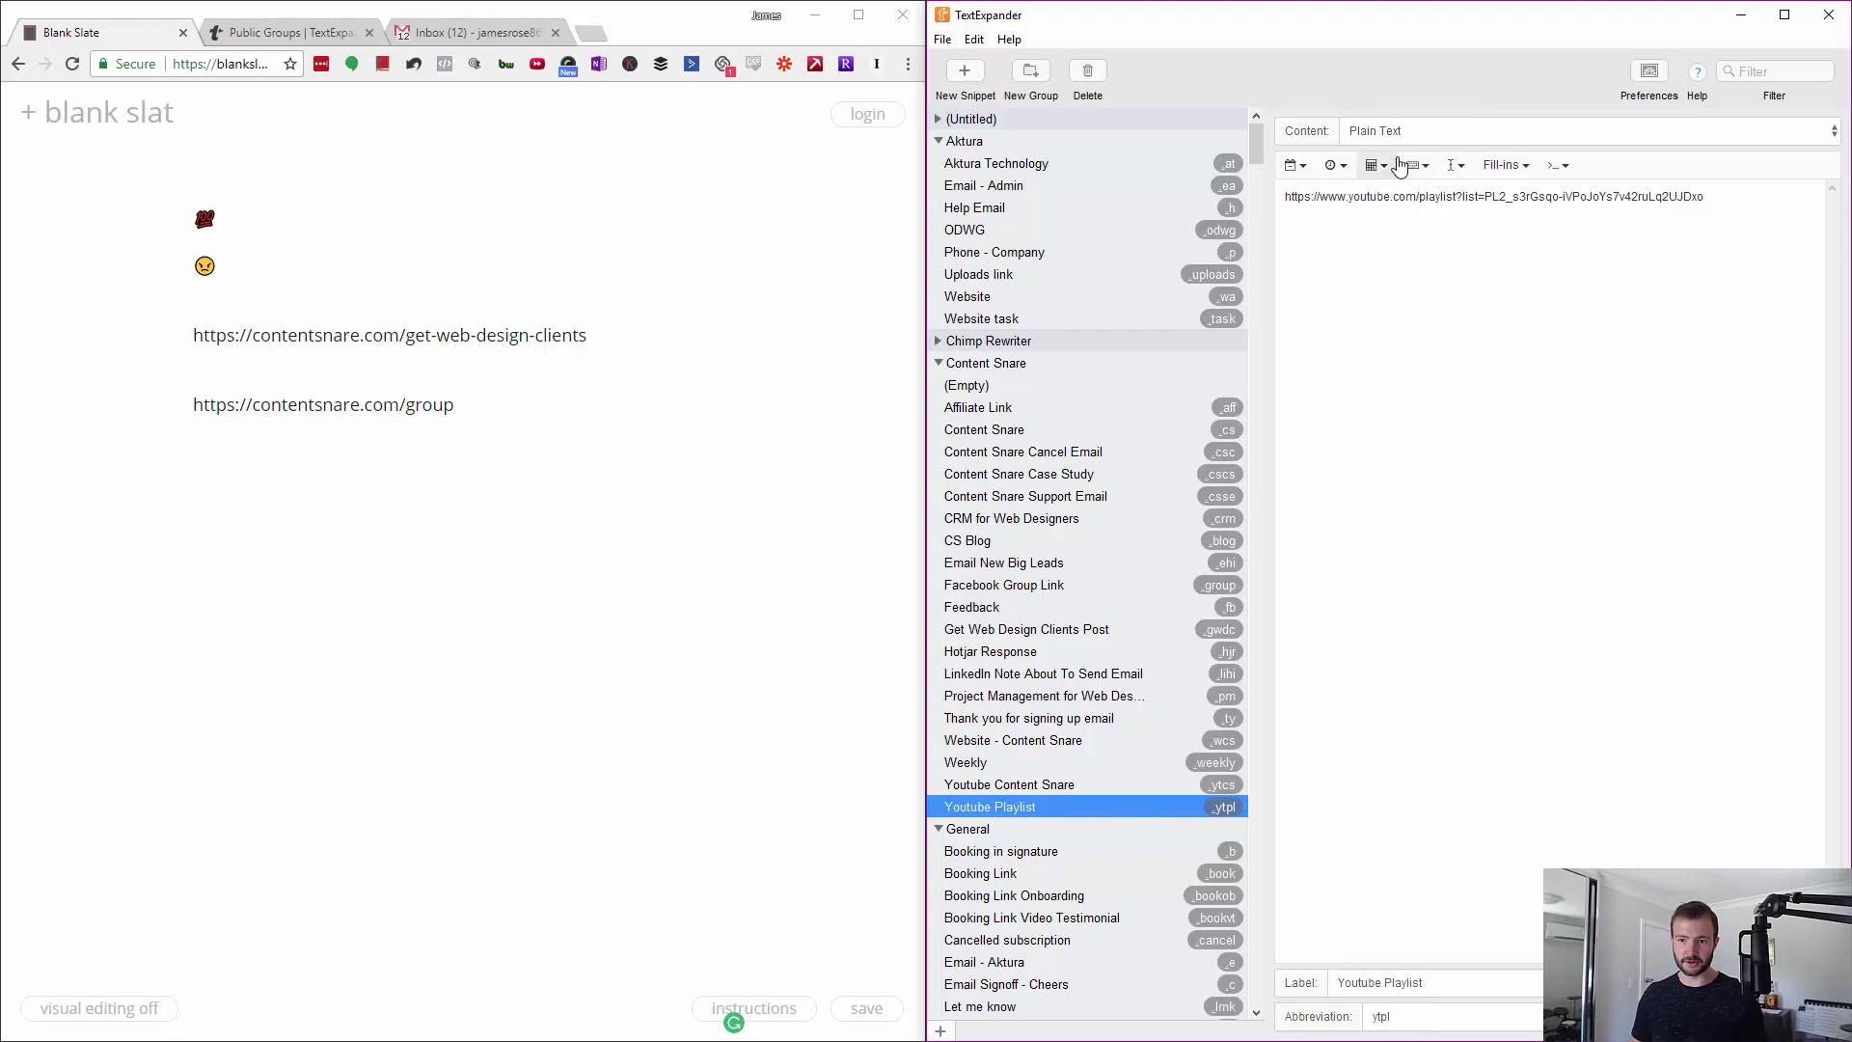
Select the Youtube Playlist snippet's link and then its label text
left_click_drag(1719, 191, 1352, 199)
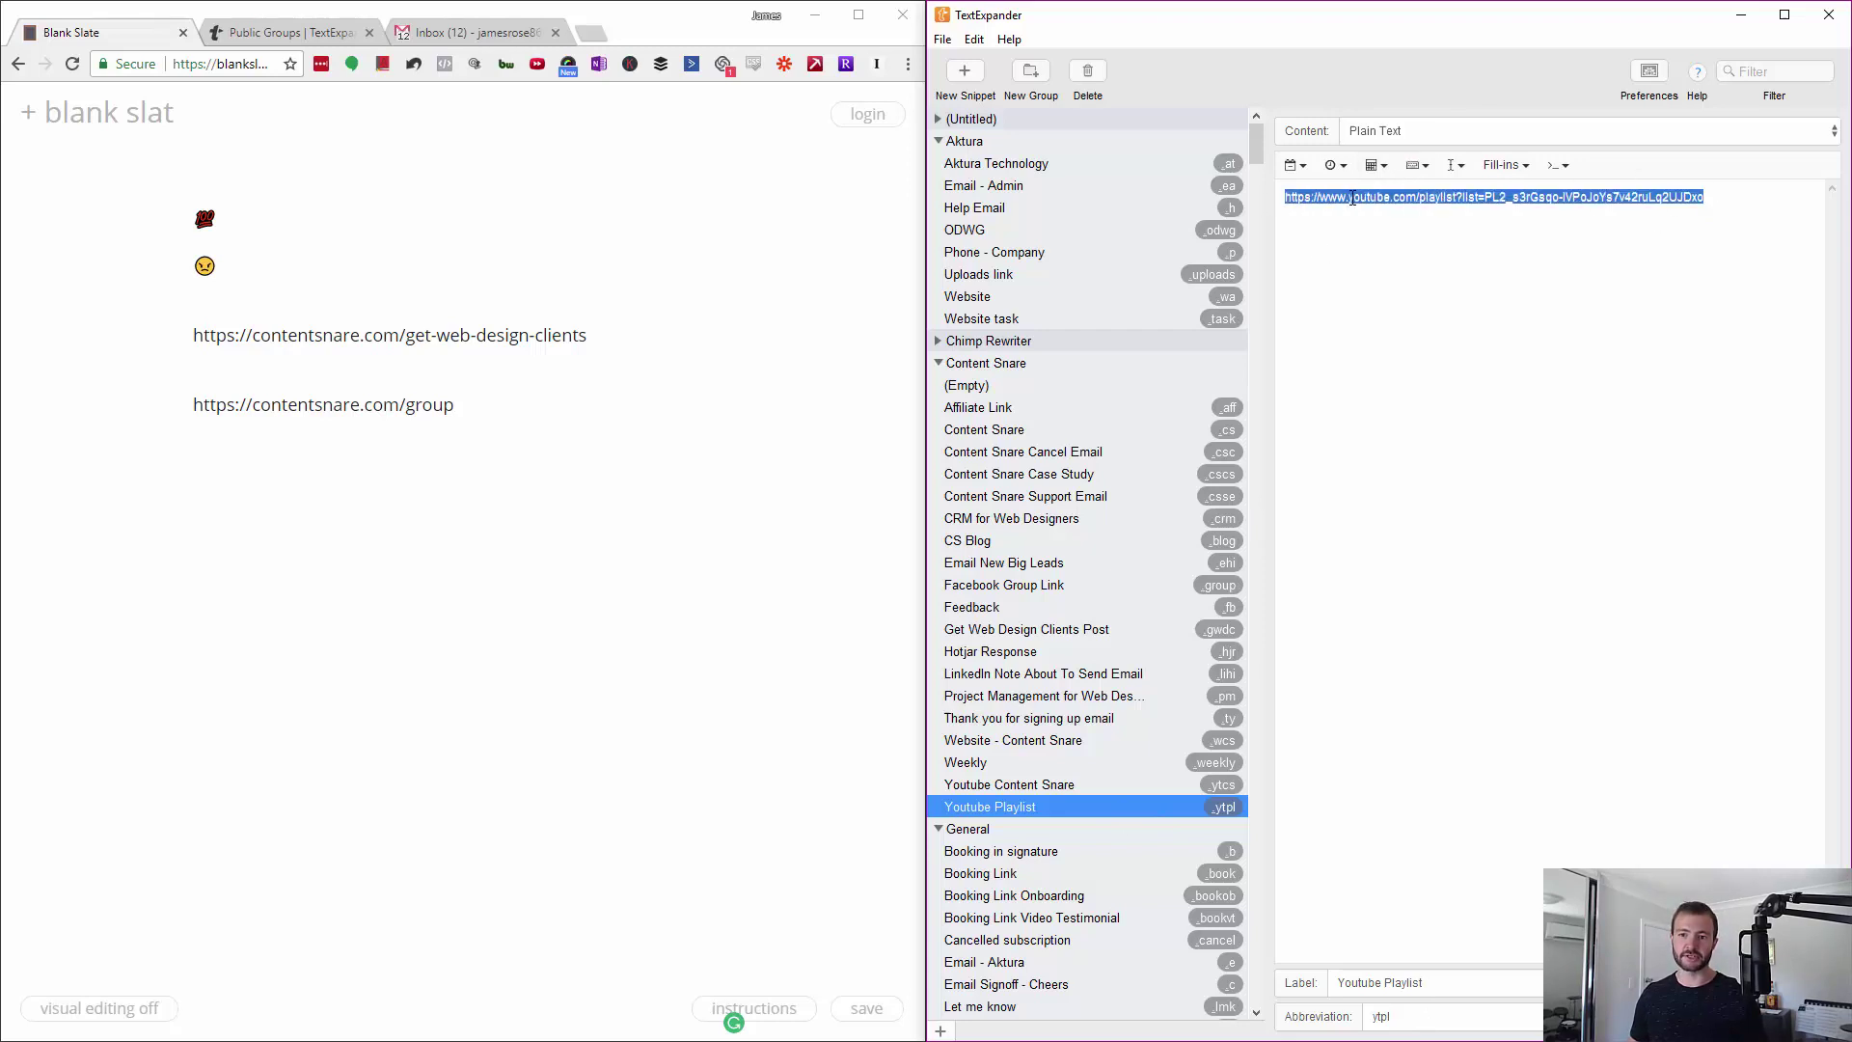
left_click(1467, 197)
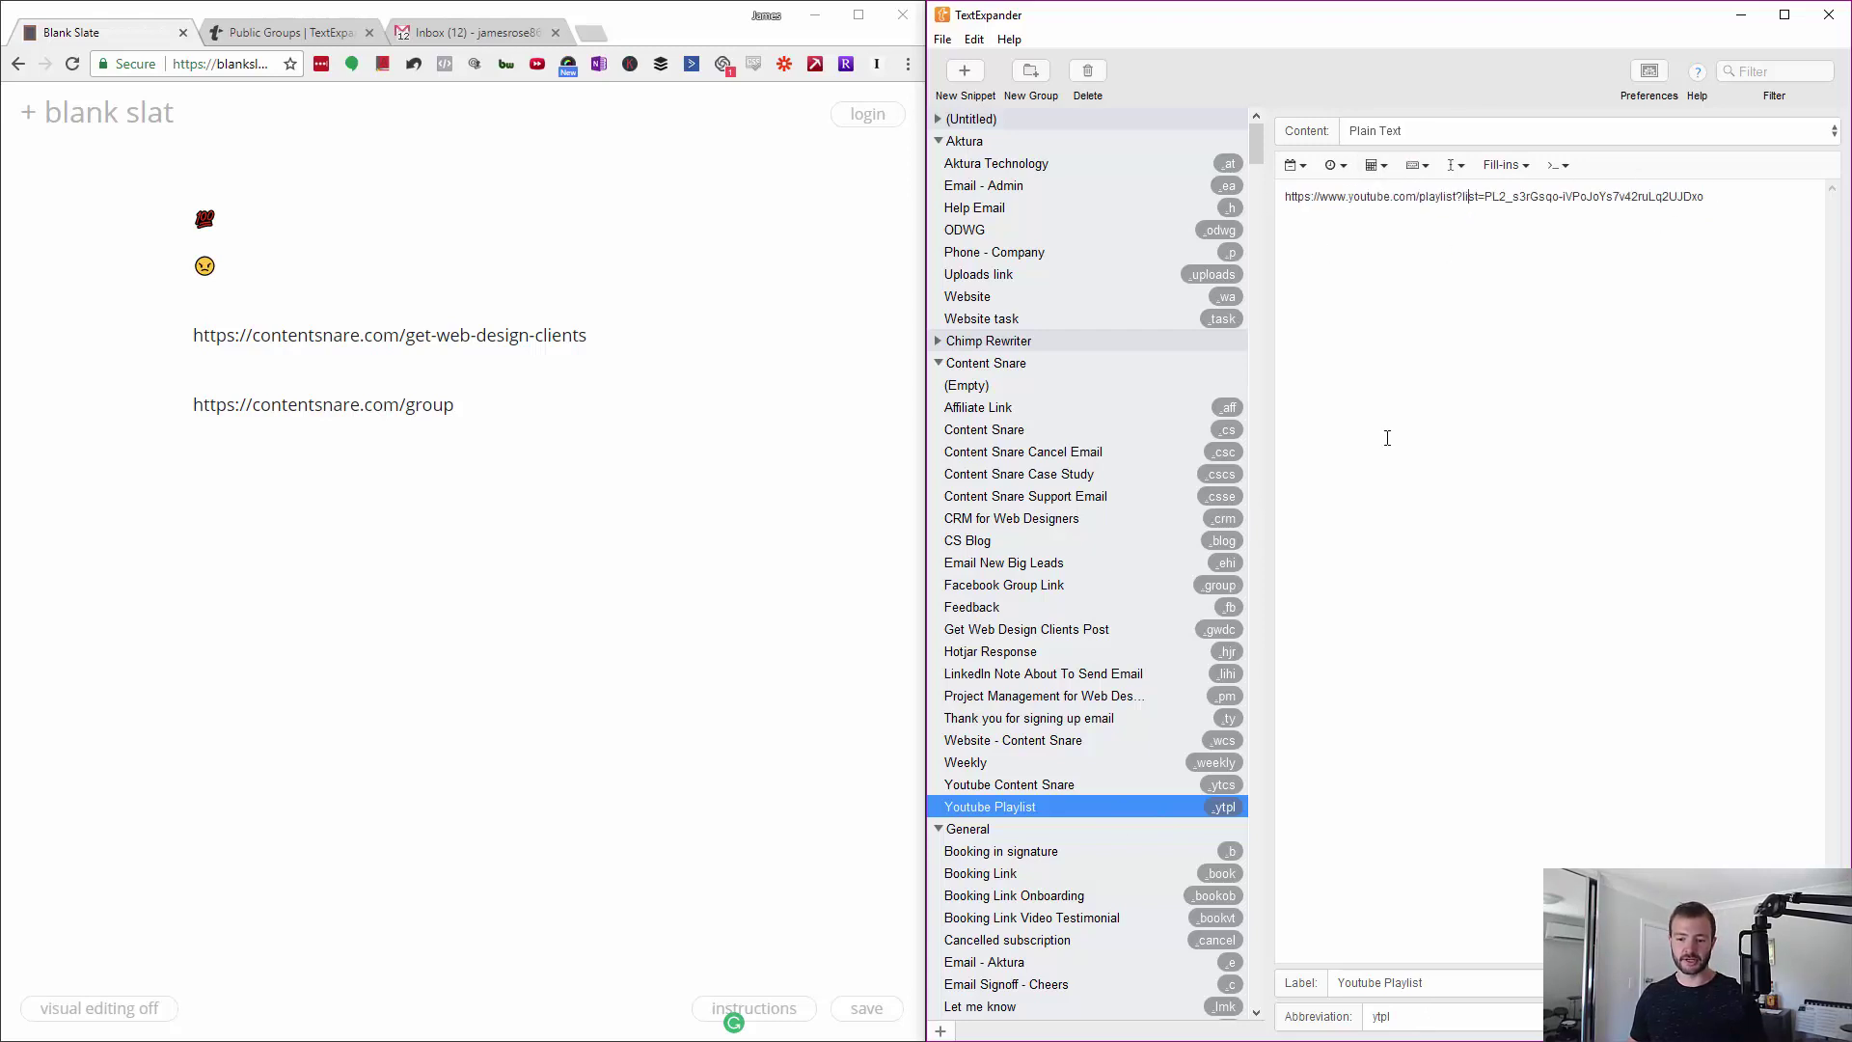
triple_click(1392, 976)
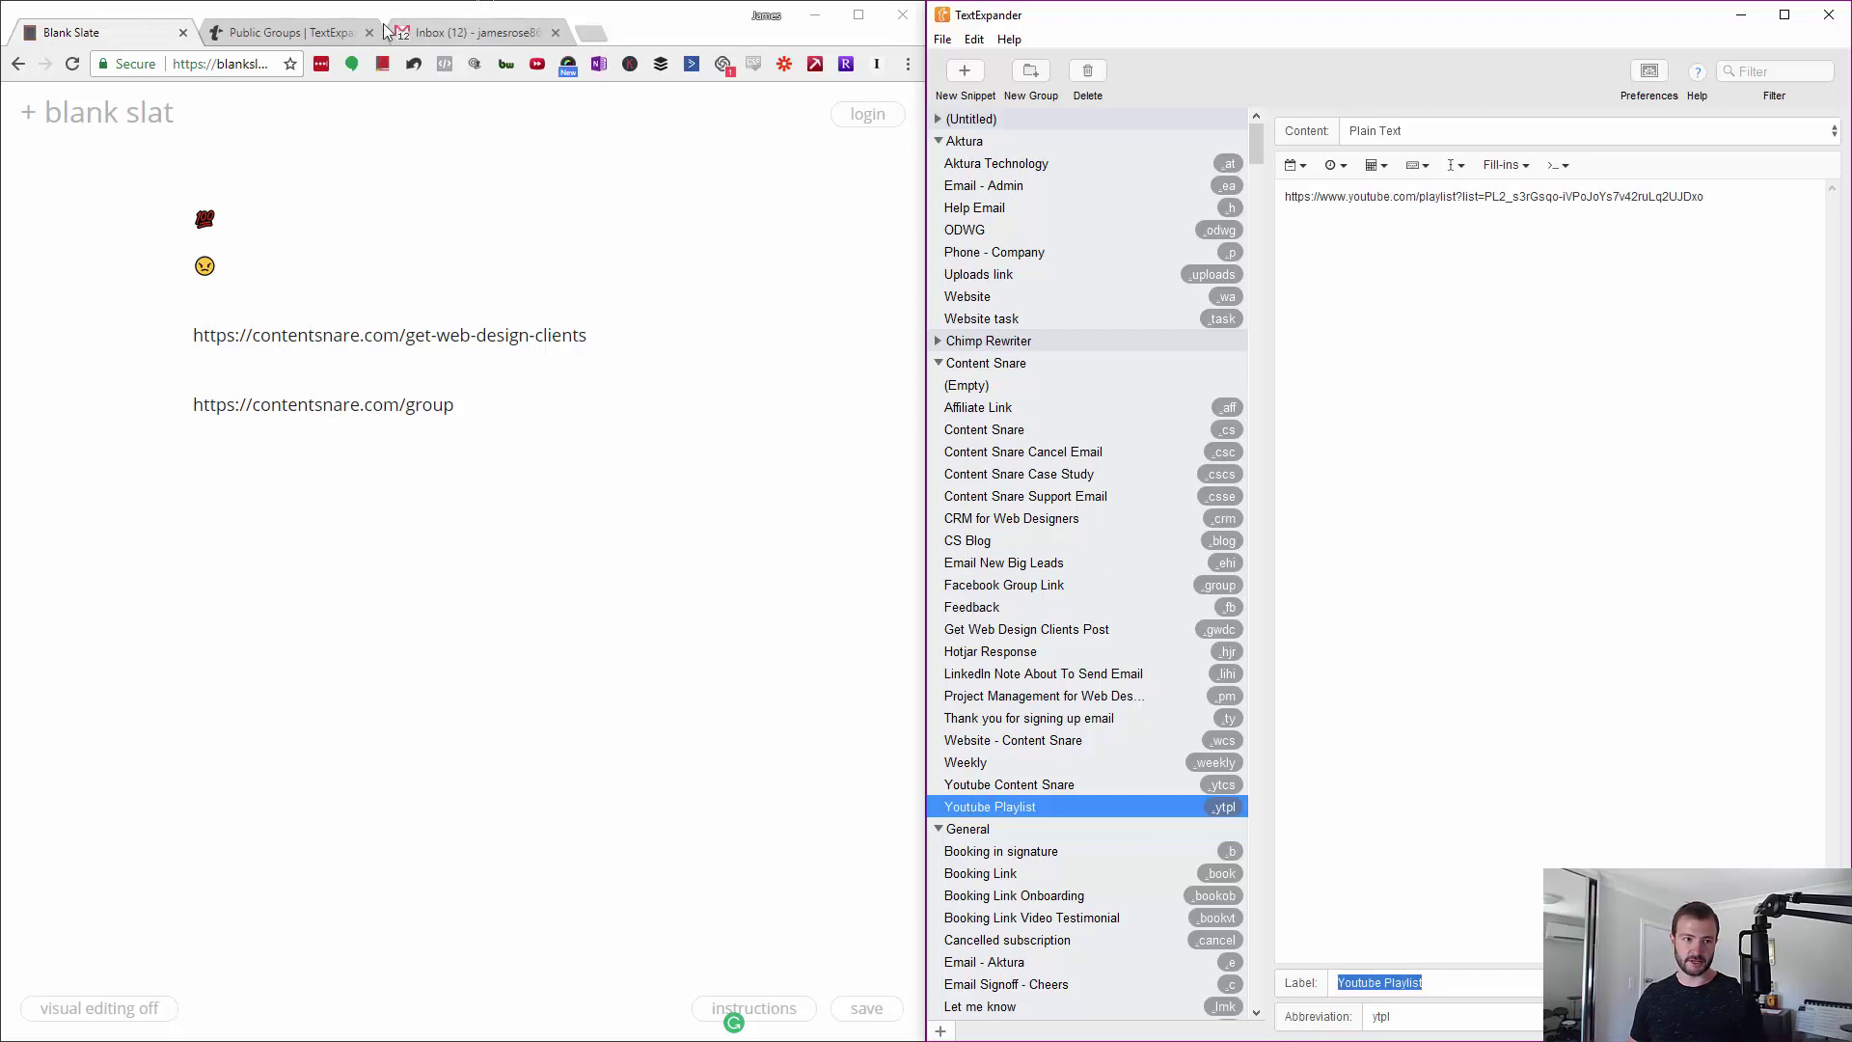
Return the browser from Public Groups to the Snippet Groups page and select the ytpl abbreviation
left_click(280, 32)
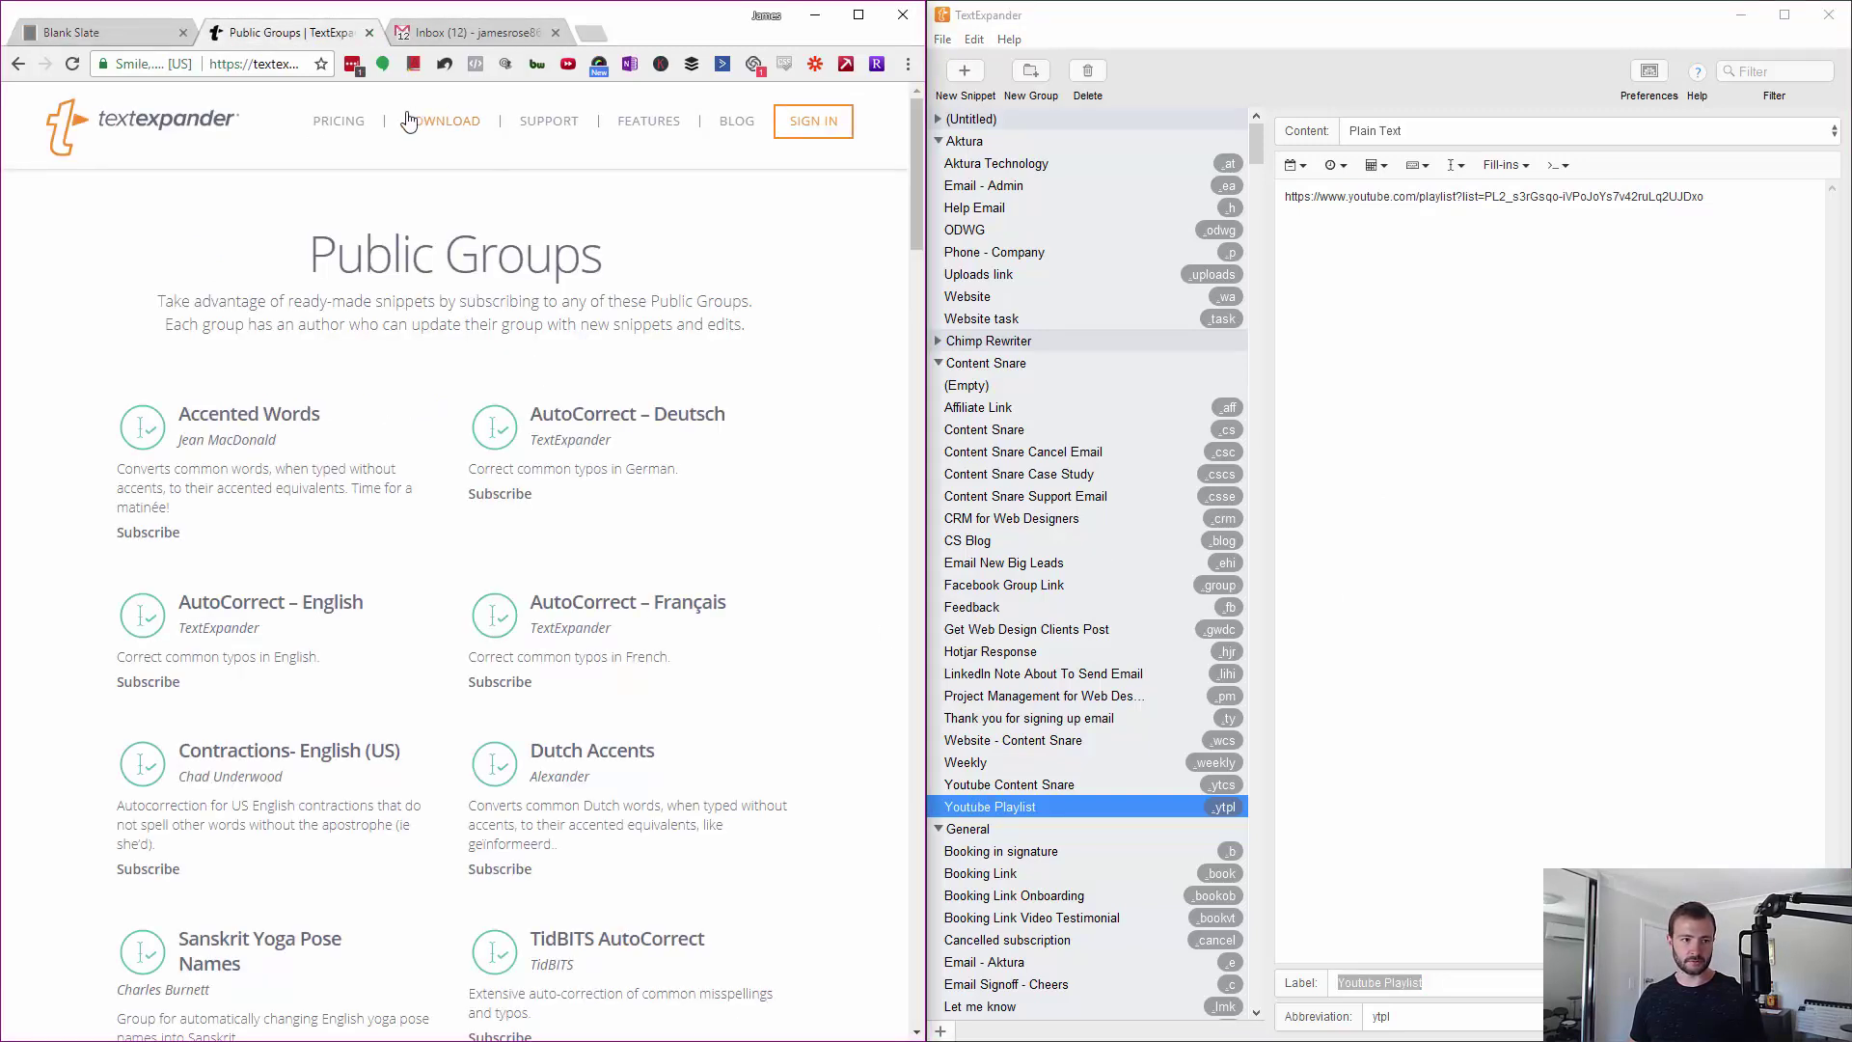
left_click(19, 63)
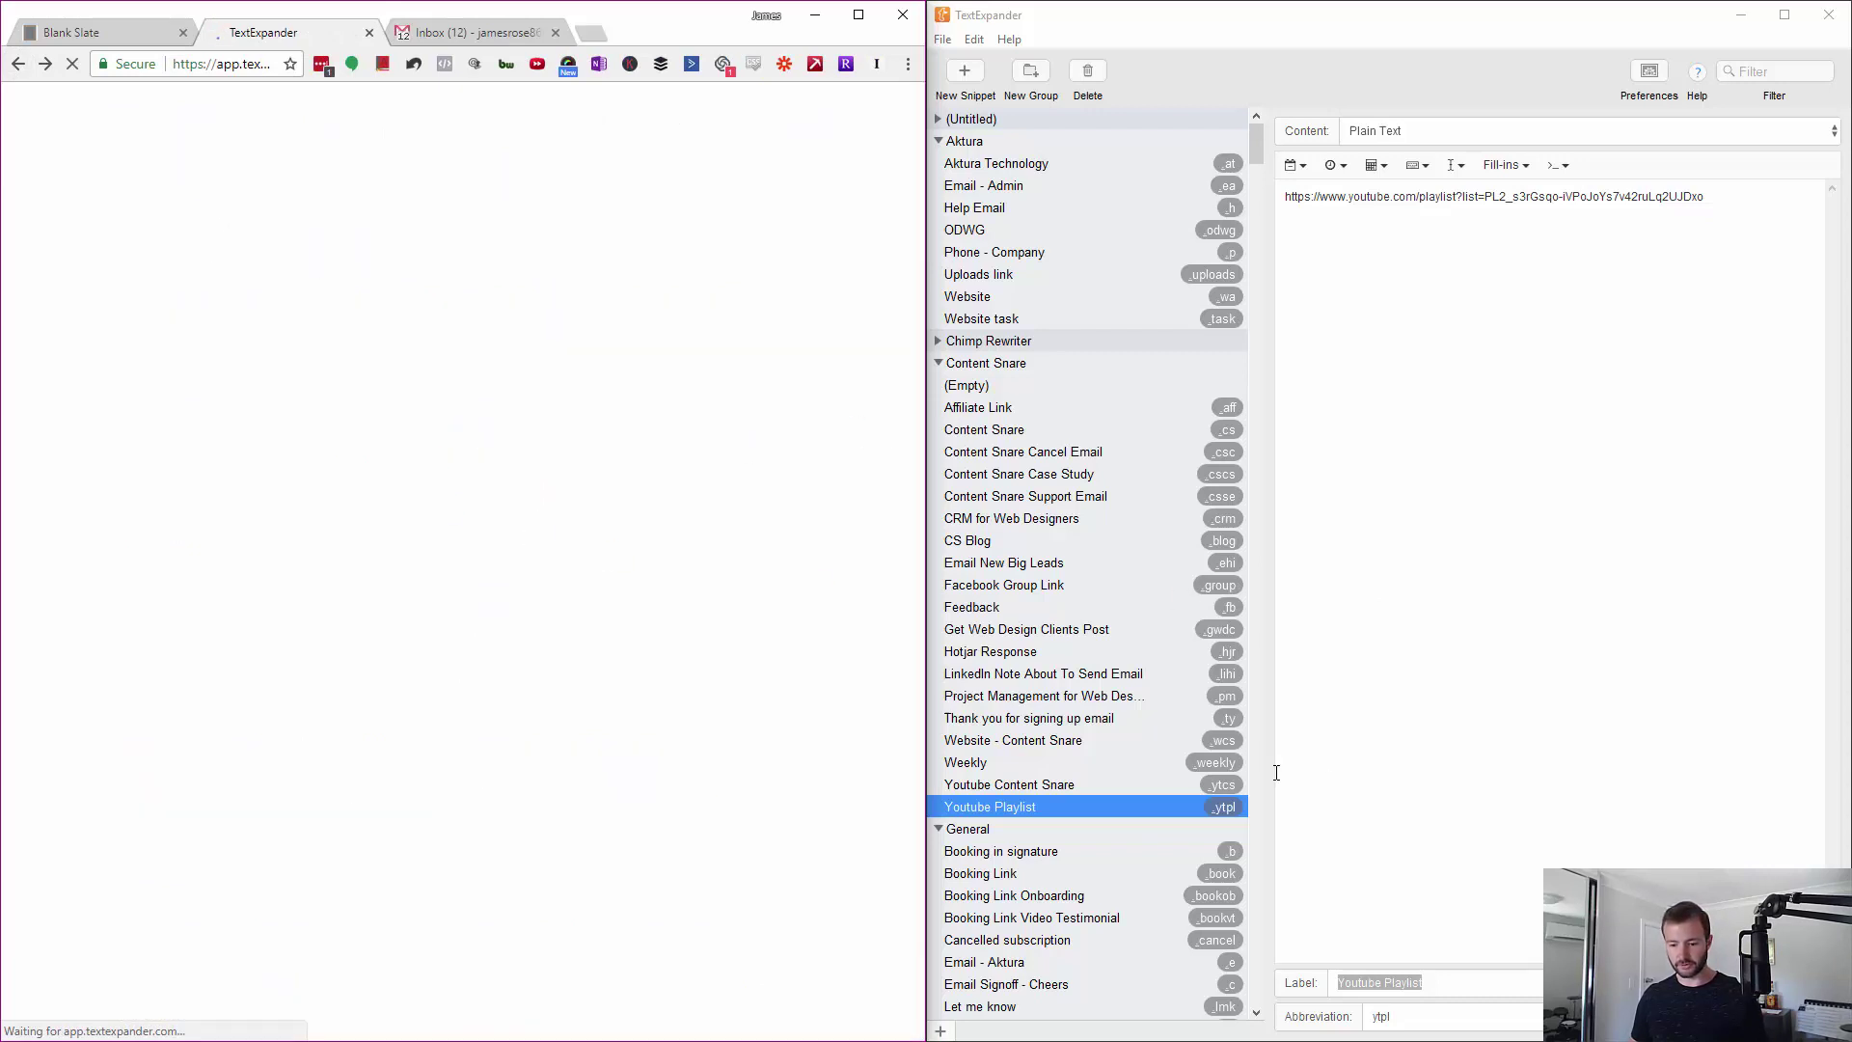
left_click_drag(1406, 1021, 1372, 1021)
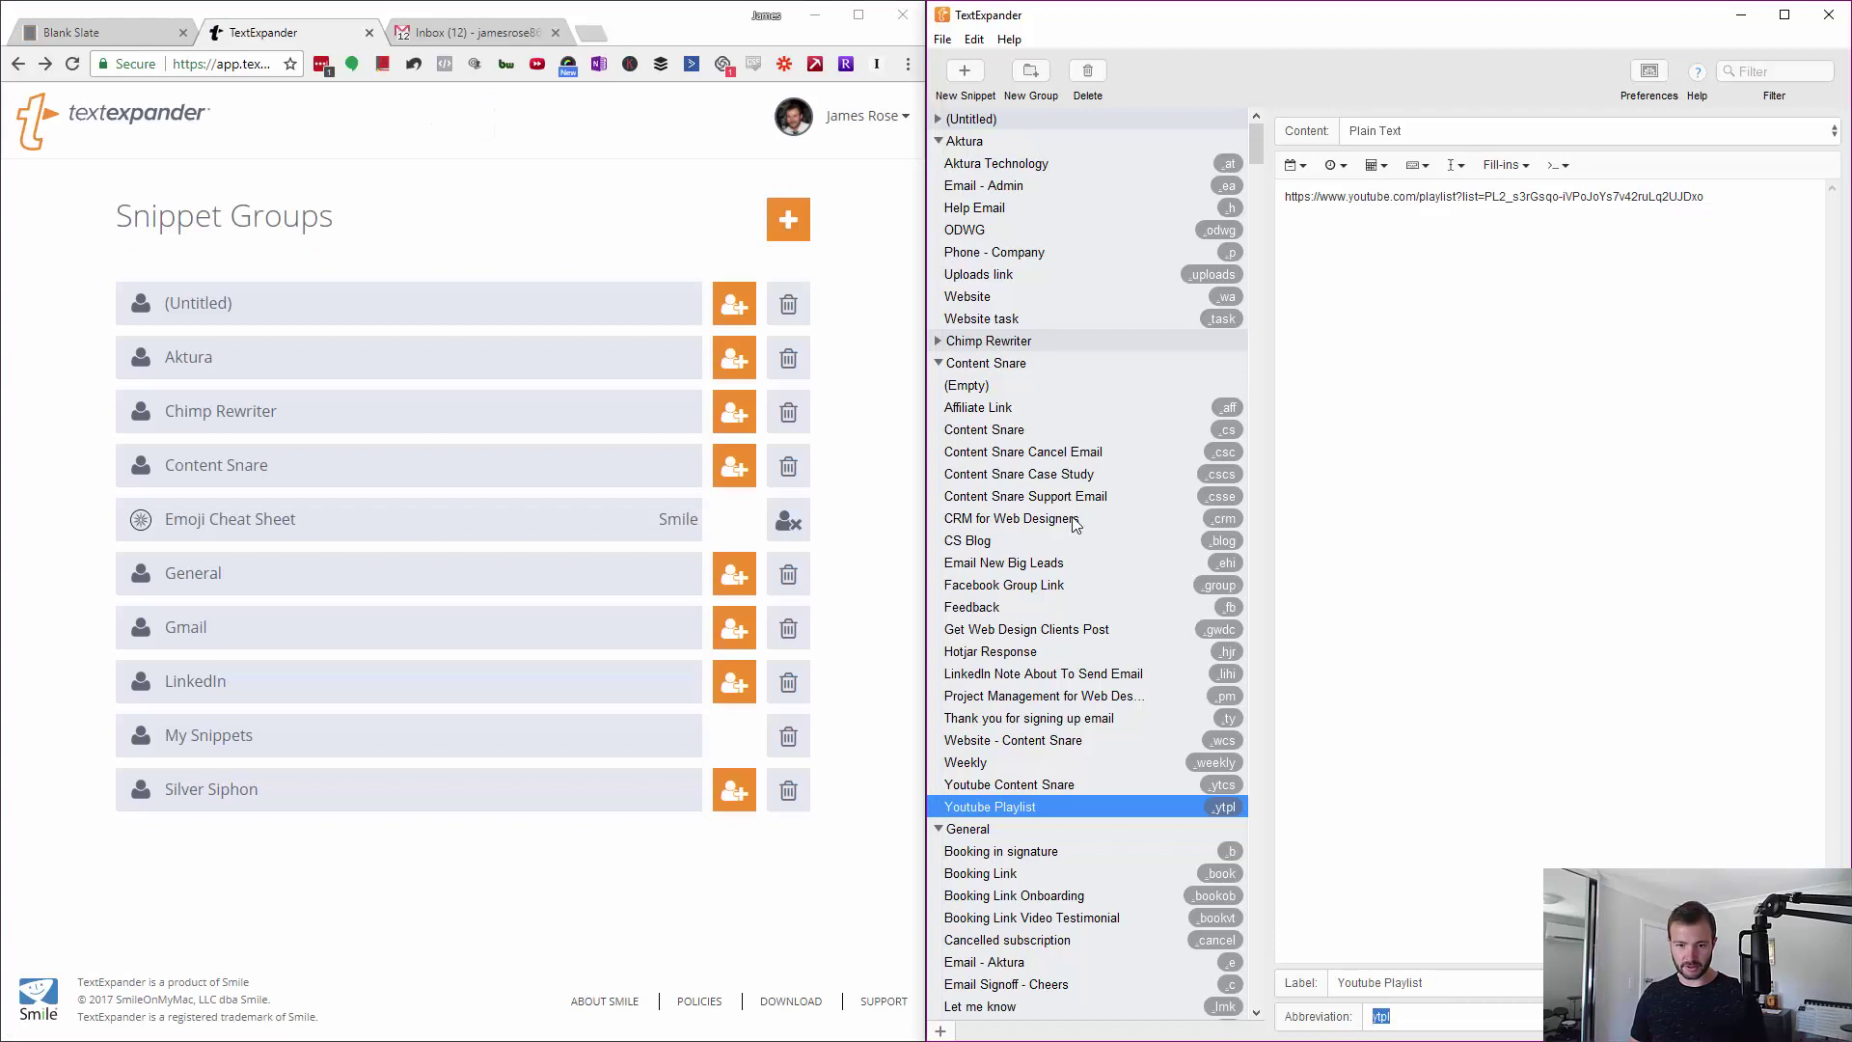
Review the Content Snare group's prefix, notes and Expand when choices, keeping 'Any character precedes abbreviation'
left_click(999, 369)
left_click(1409, 830)
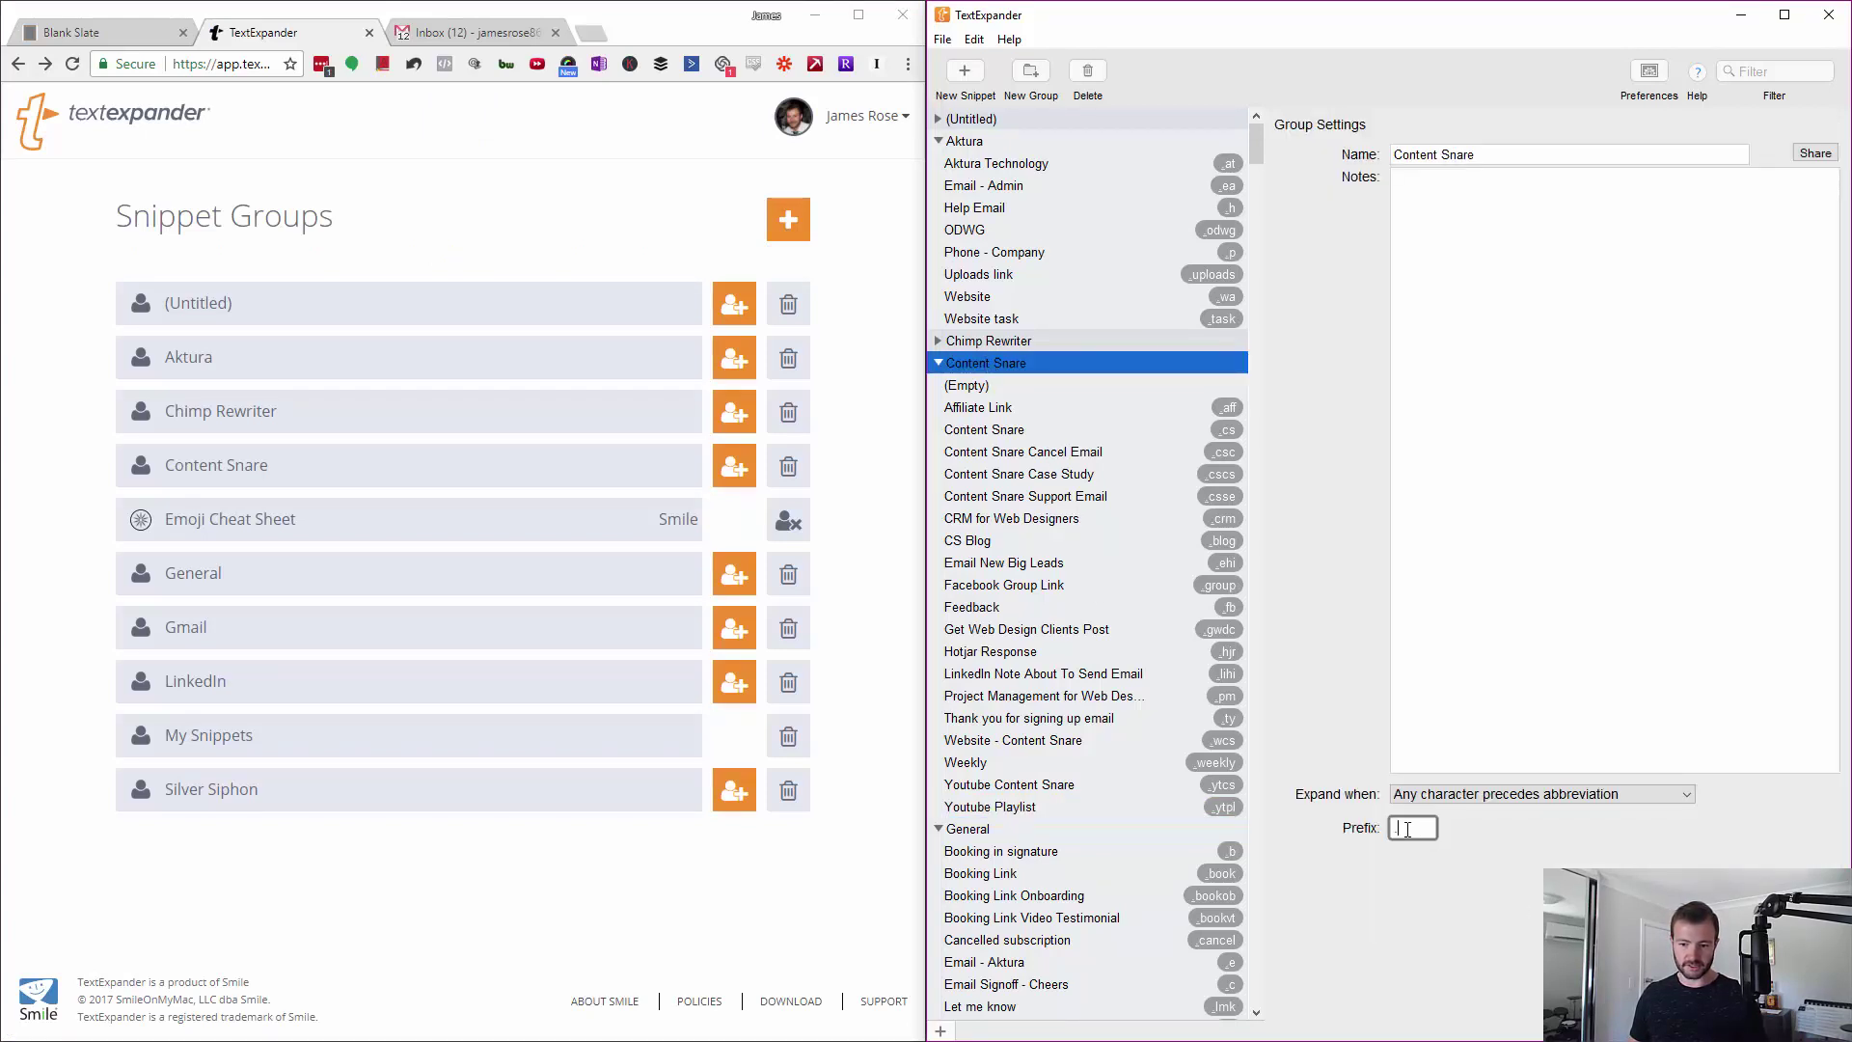
left_click(1450, 581)
left_click(1490, 797)
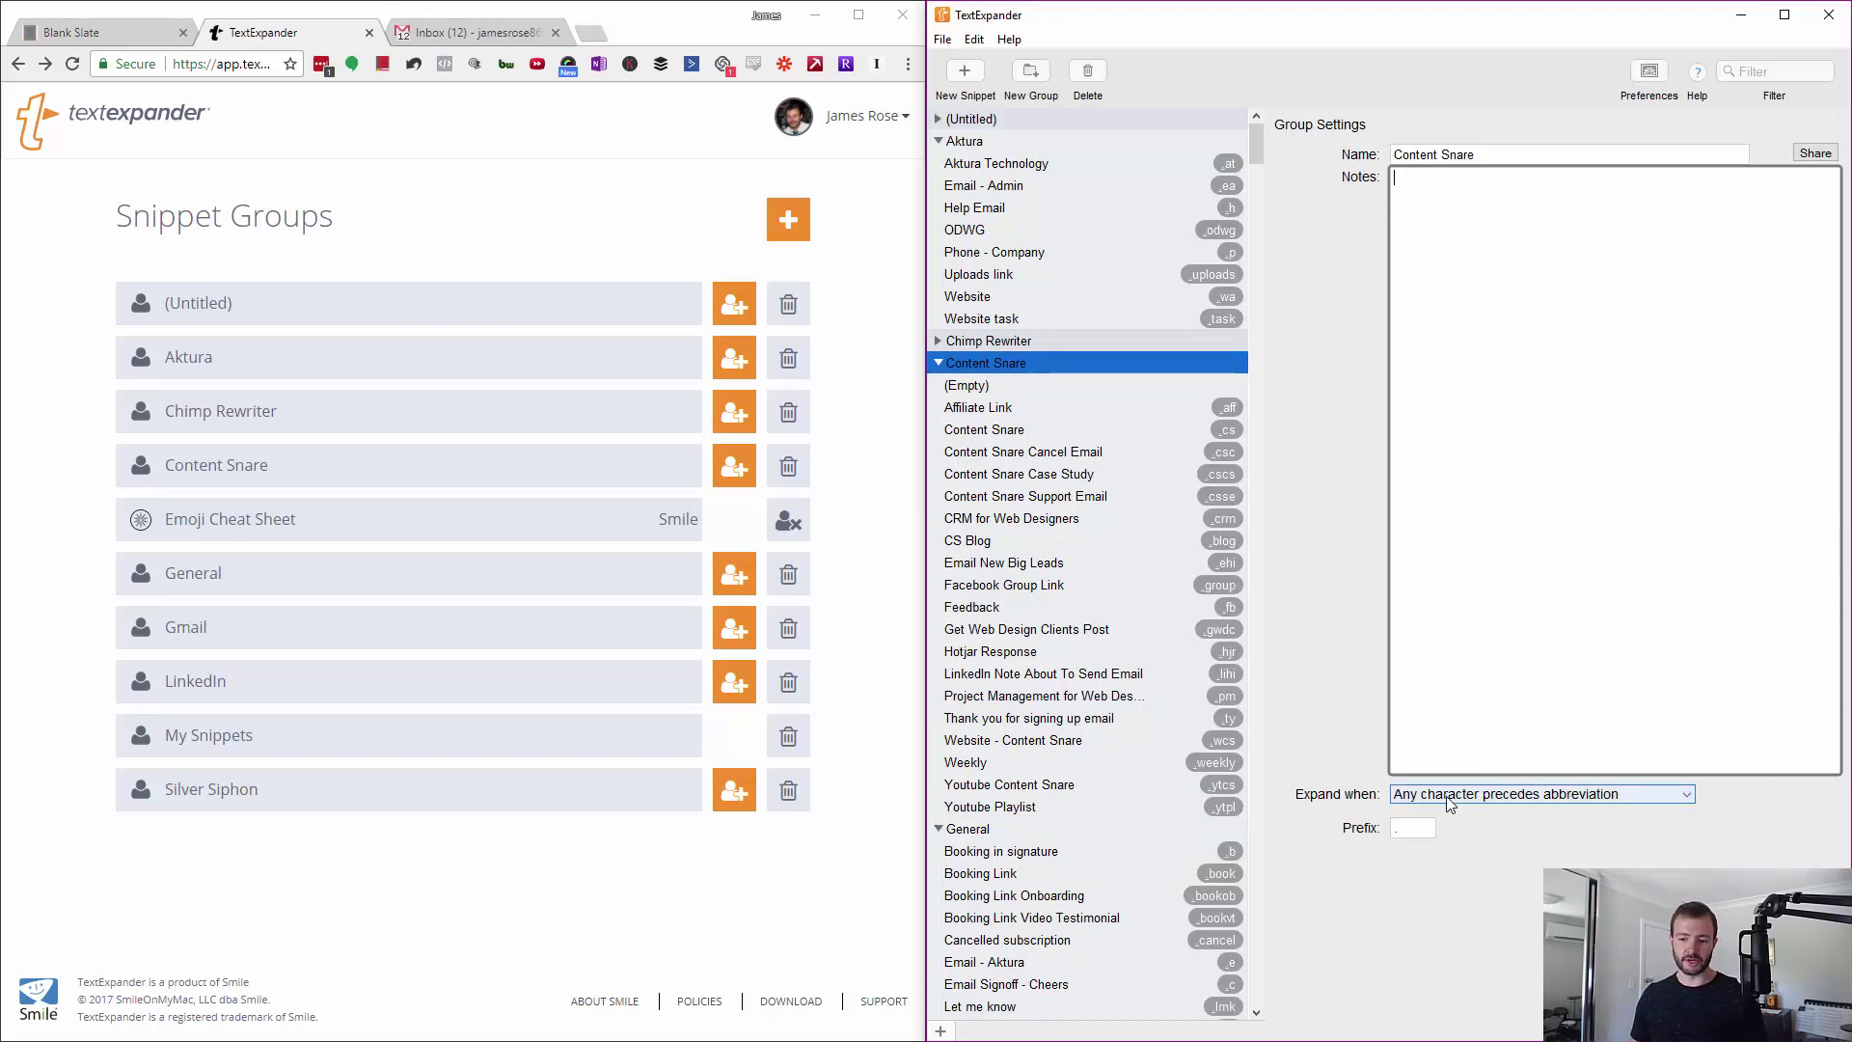
left_click(1450, 803)
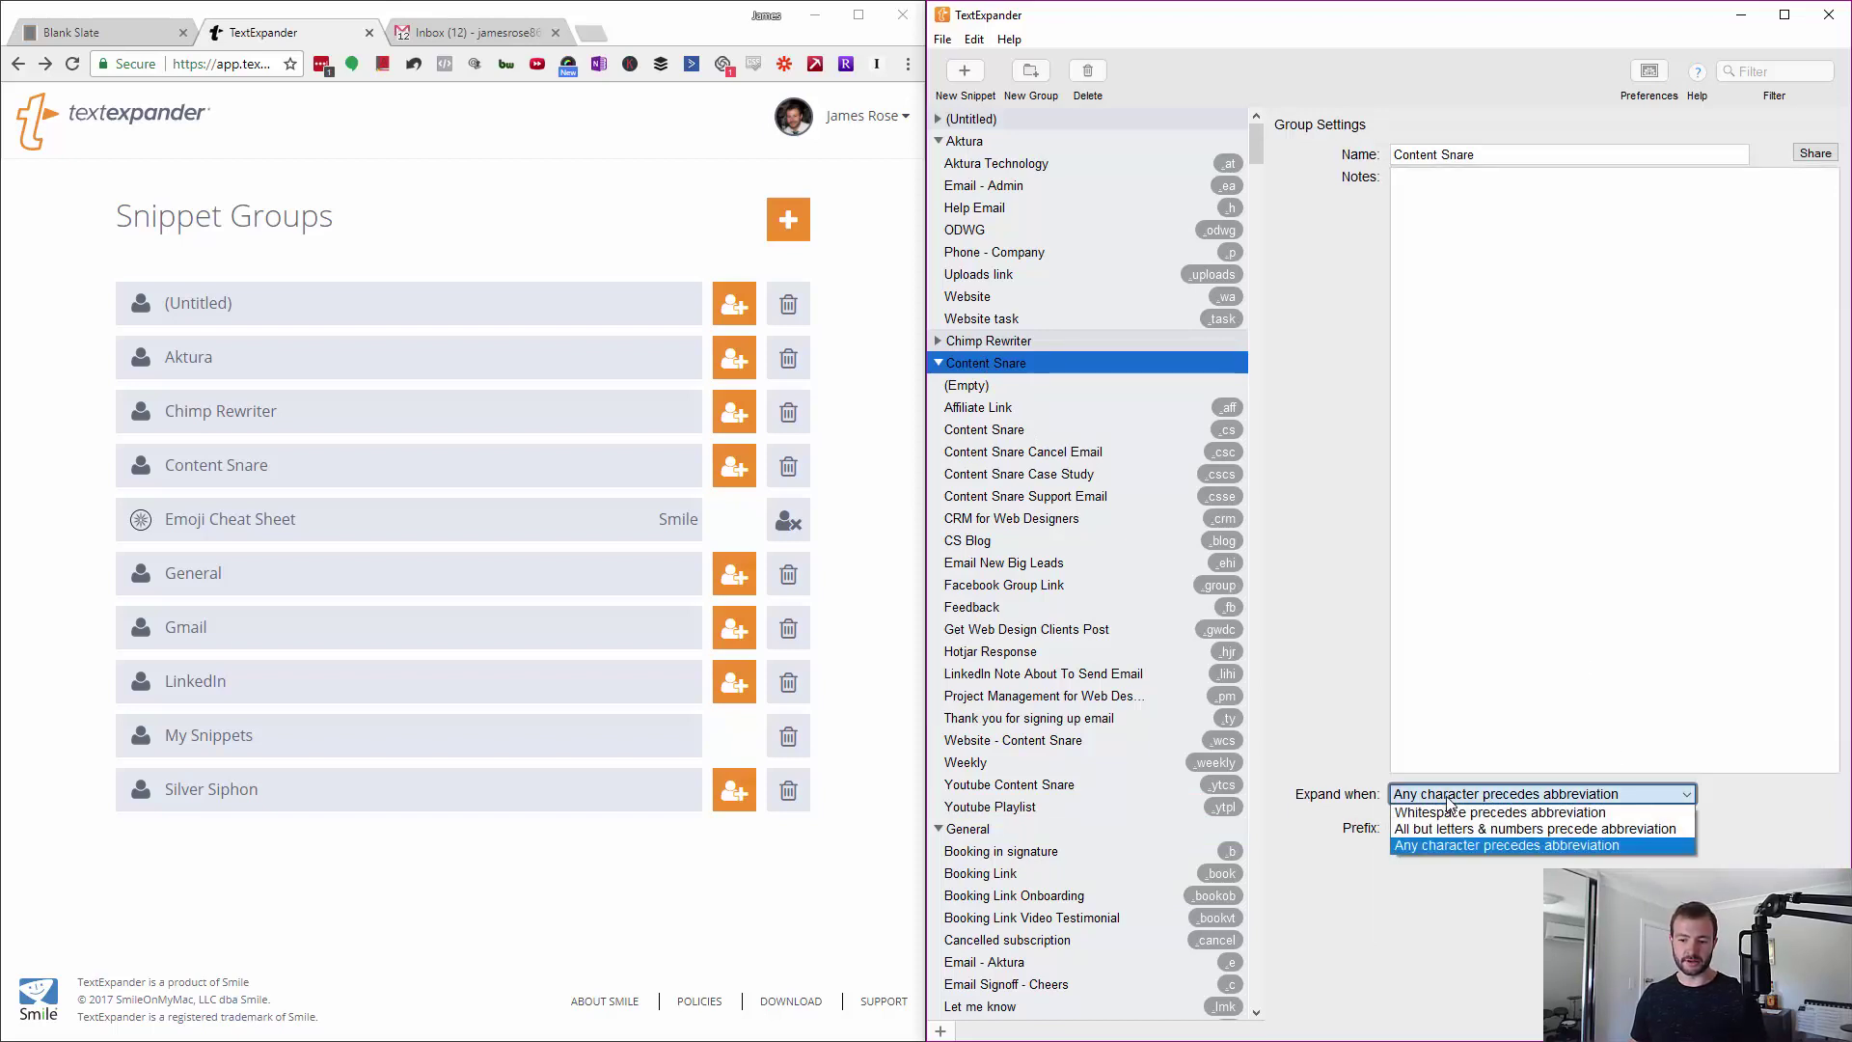
left_click(1507, 956)
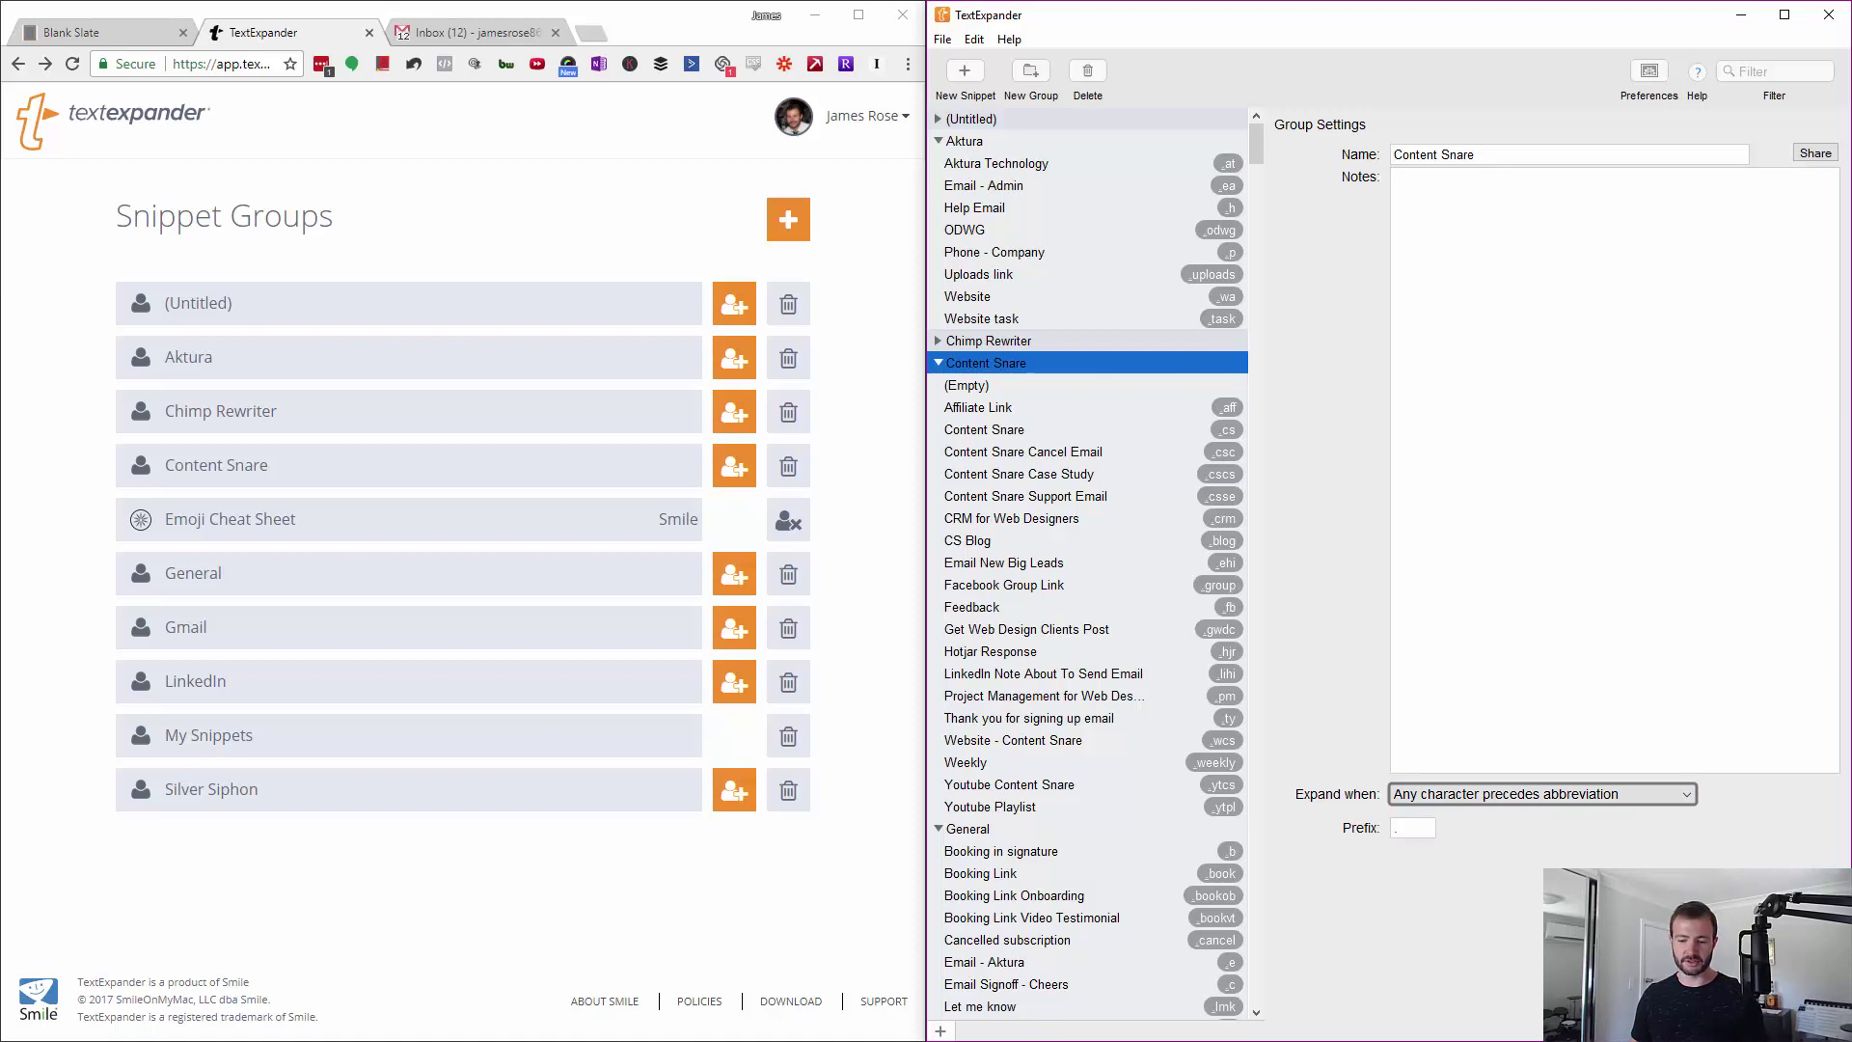
left_click(1551, 803)
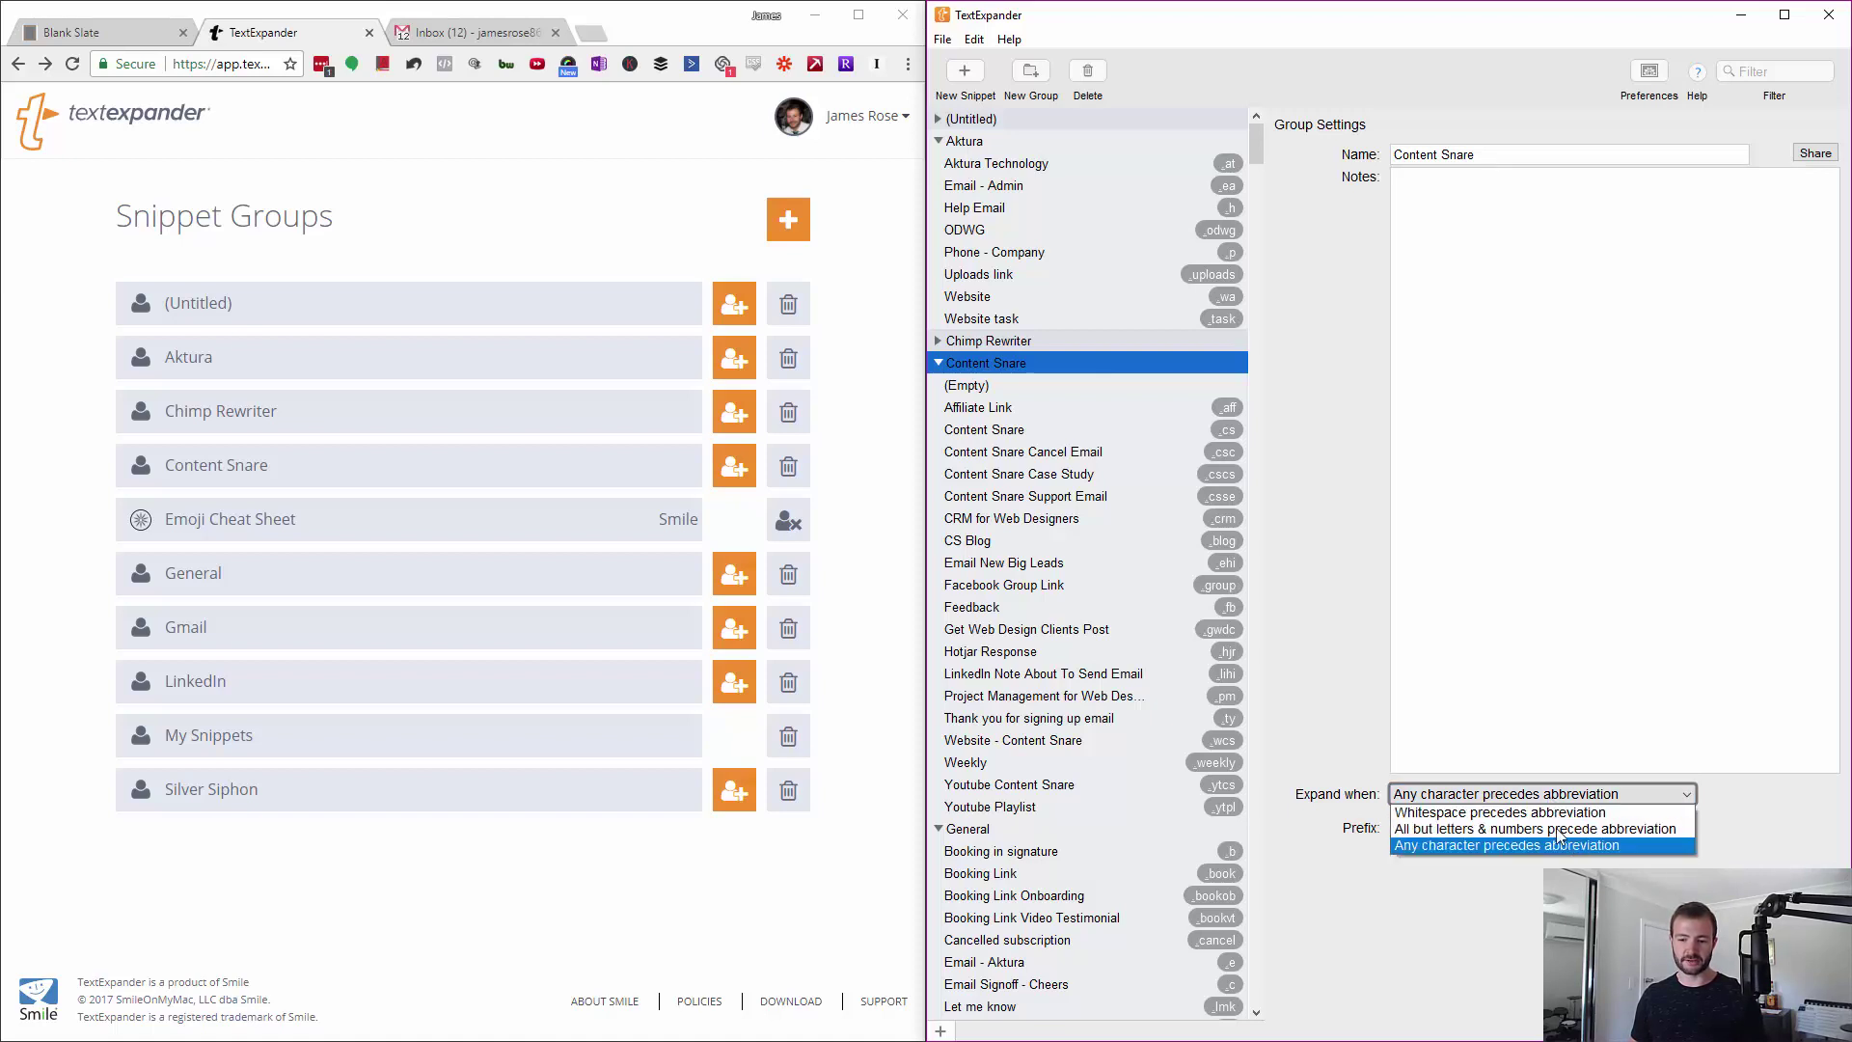
left_click(1387, 860)
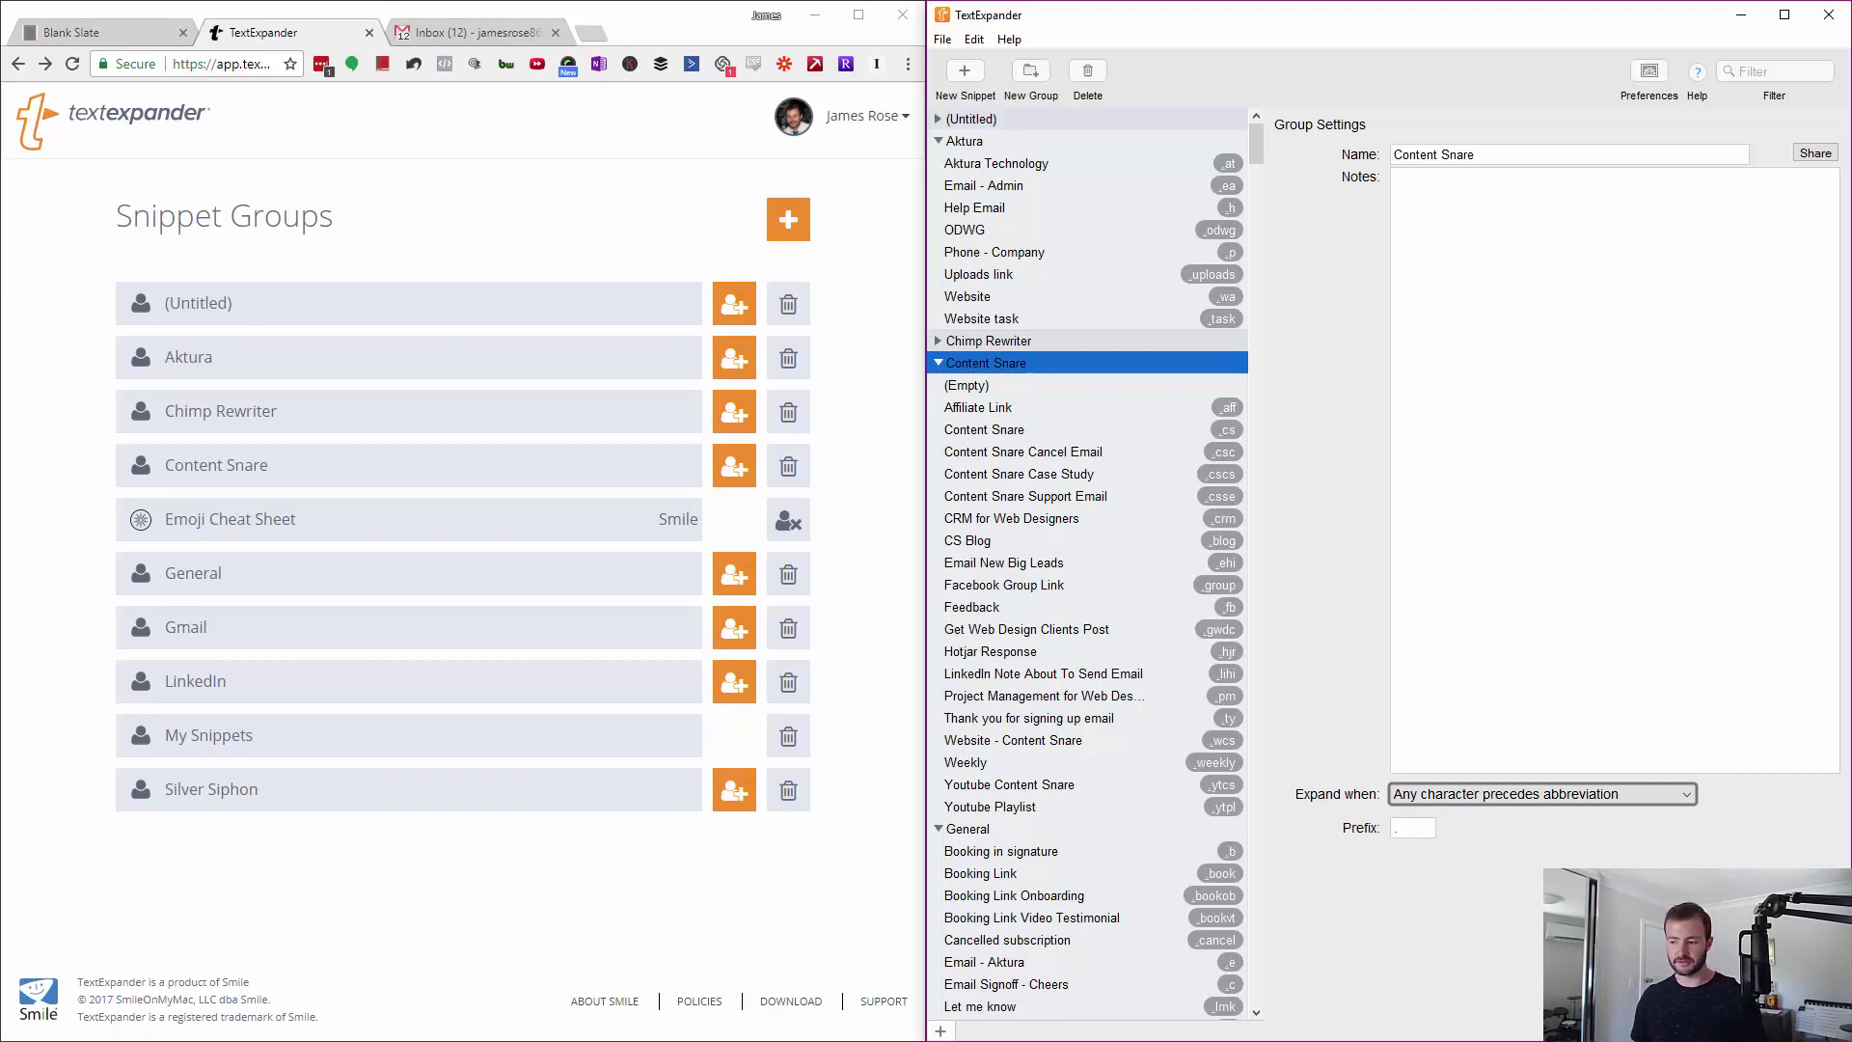
left_click(946, 40)
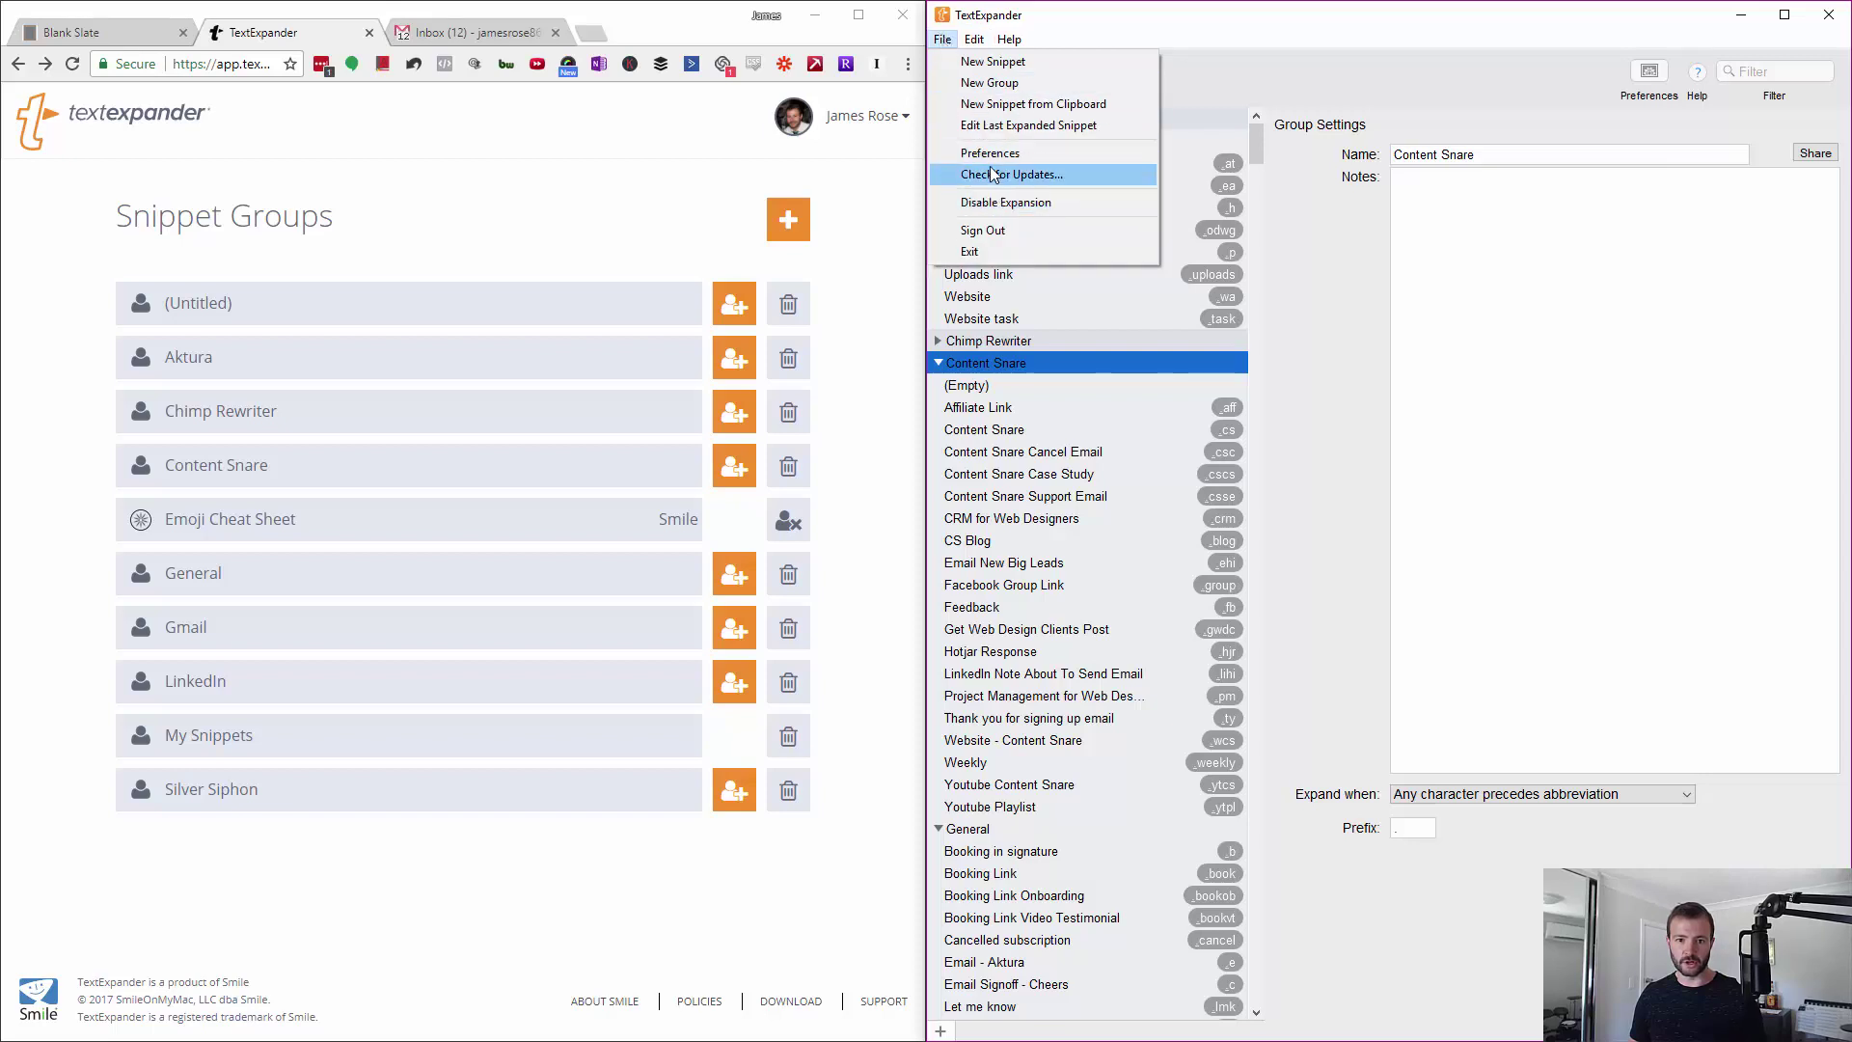
left_click(1003, 174)
left_click_drag(505, 77, 940, 157)
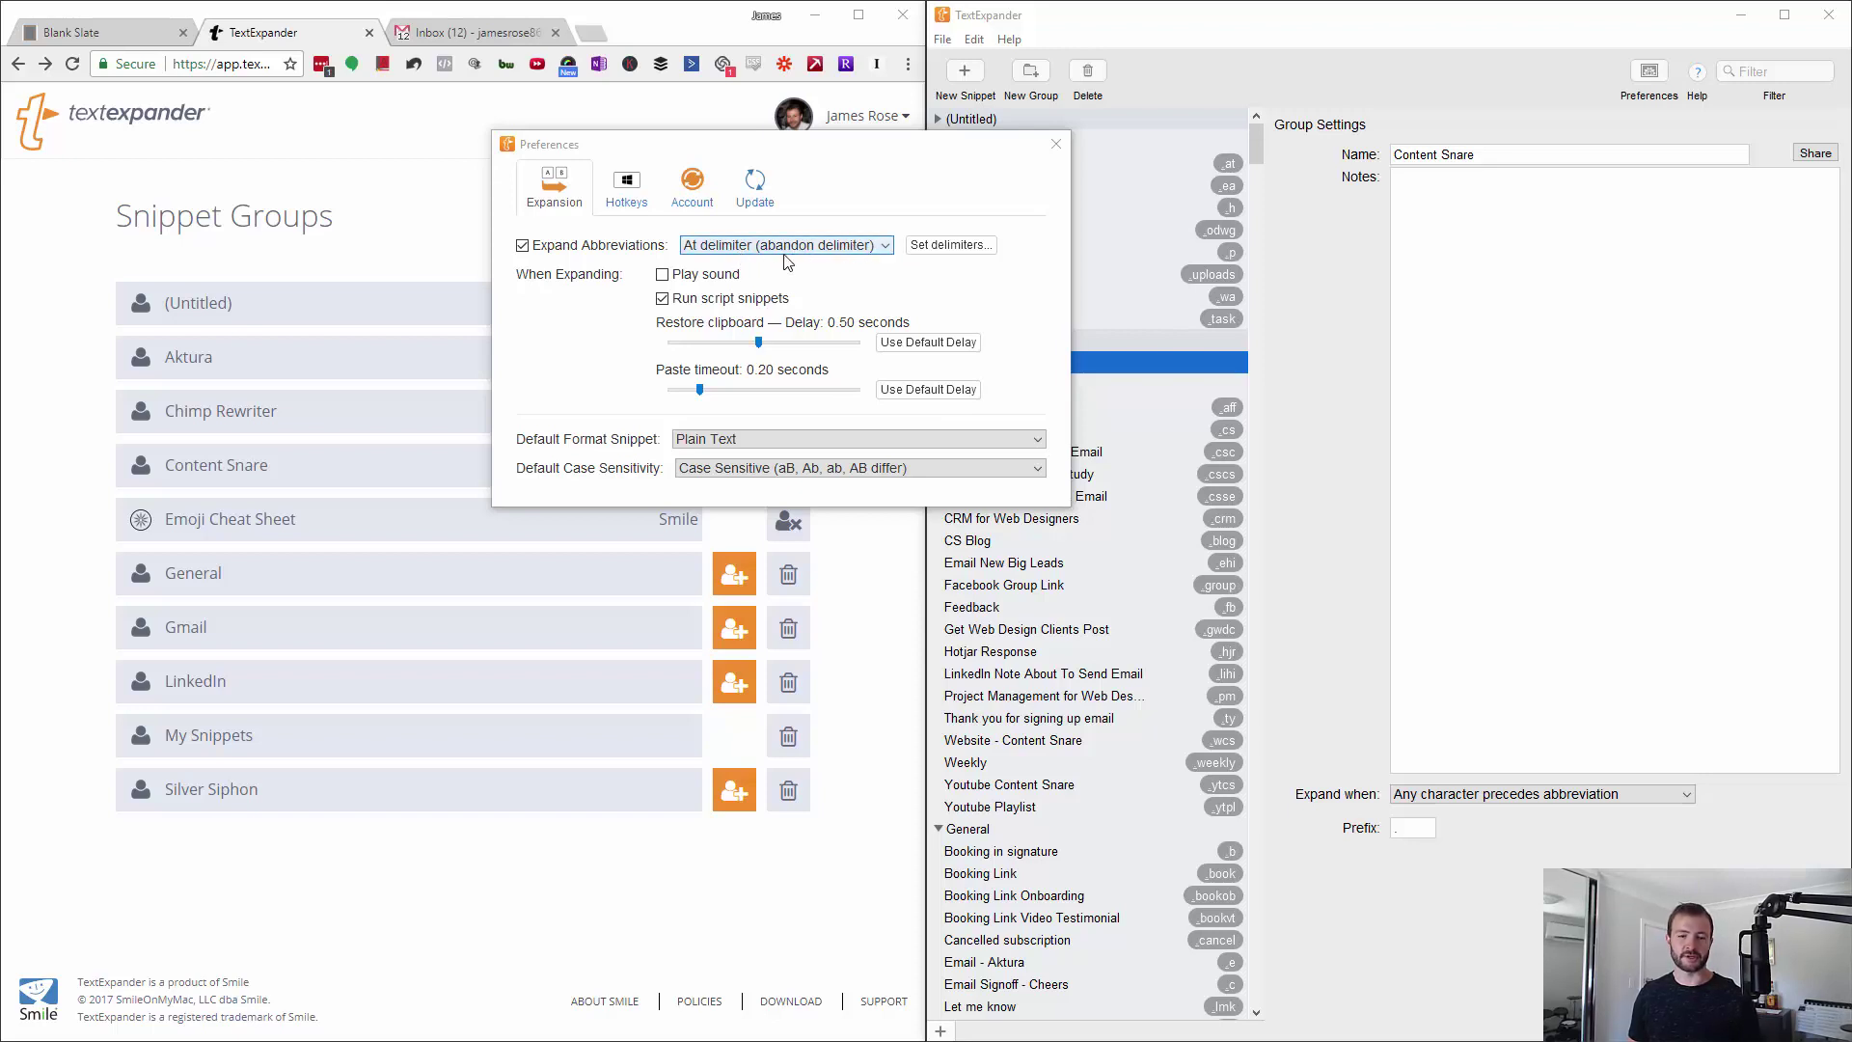
left_click(866, 254)
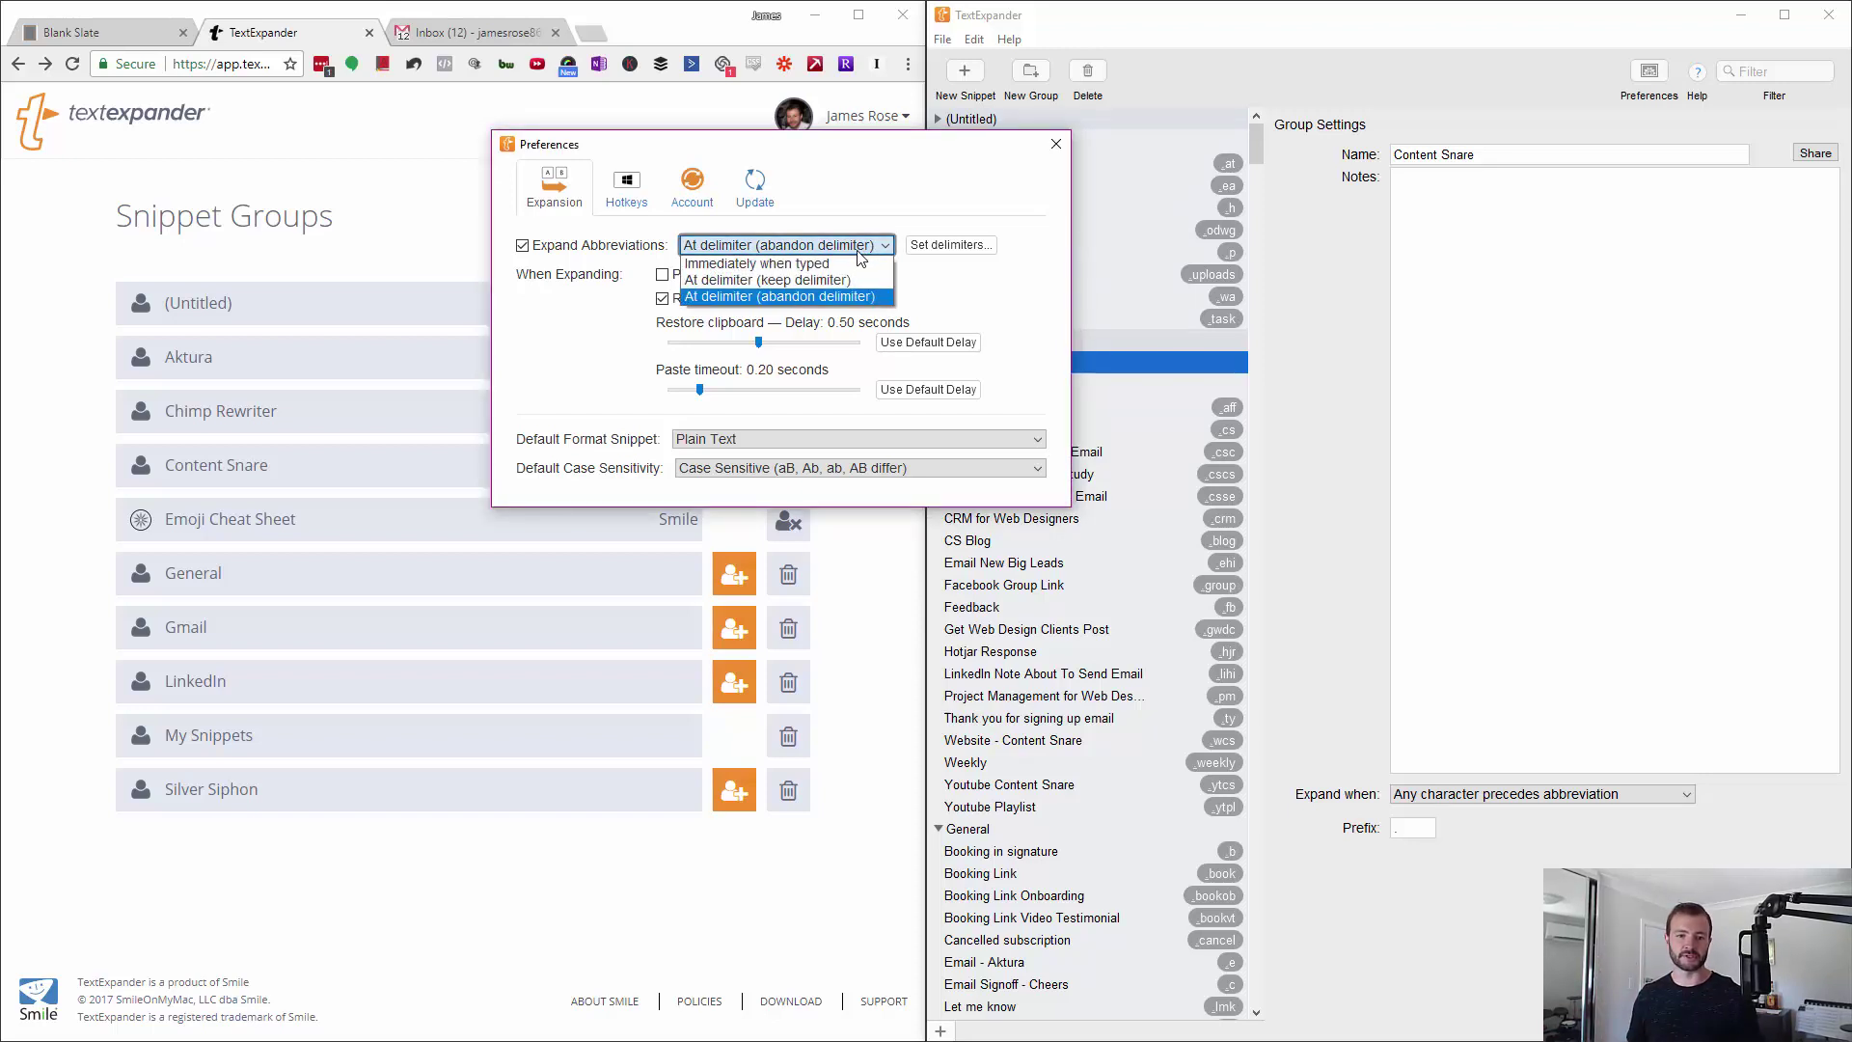
left_click(779, 297)
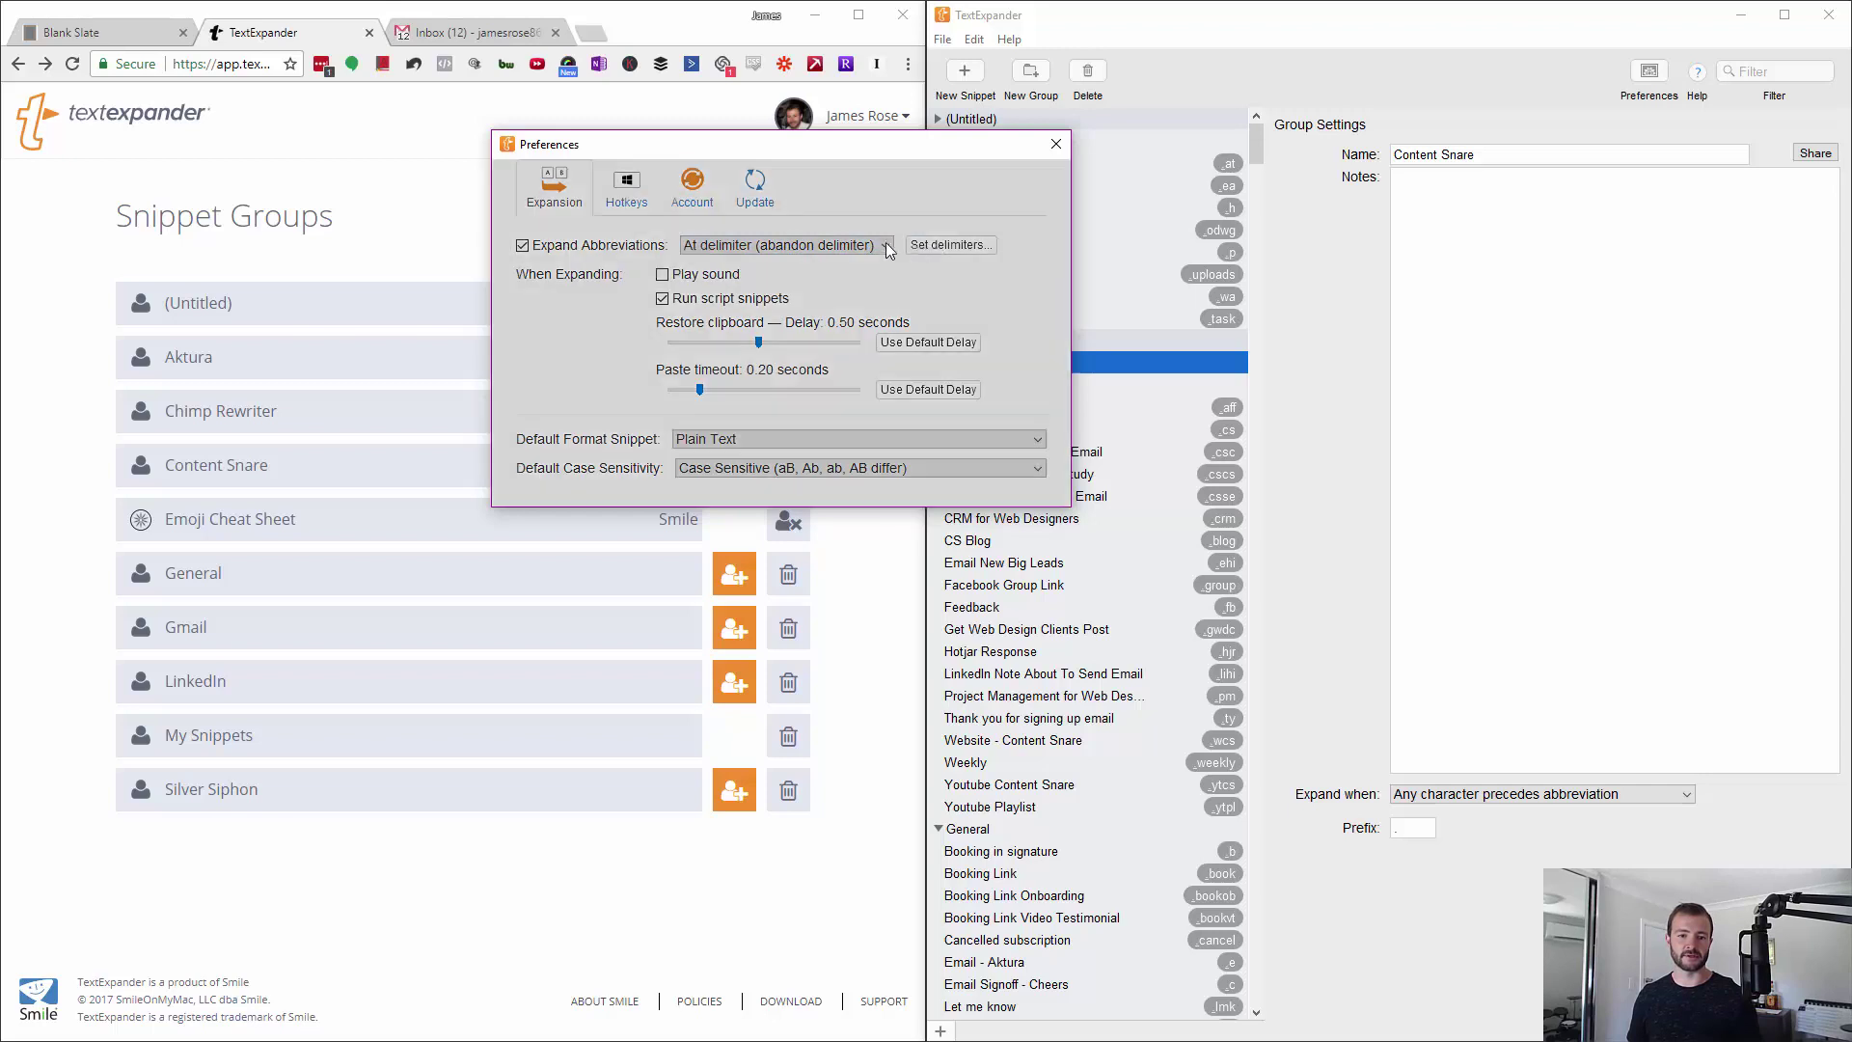
left_click(926, 245)
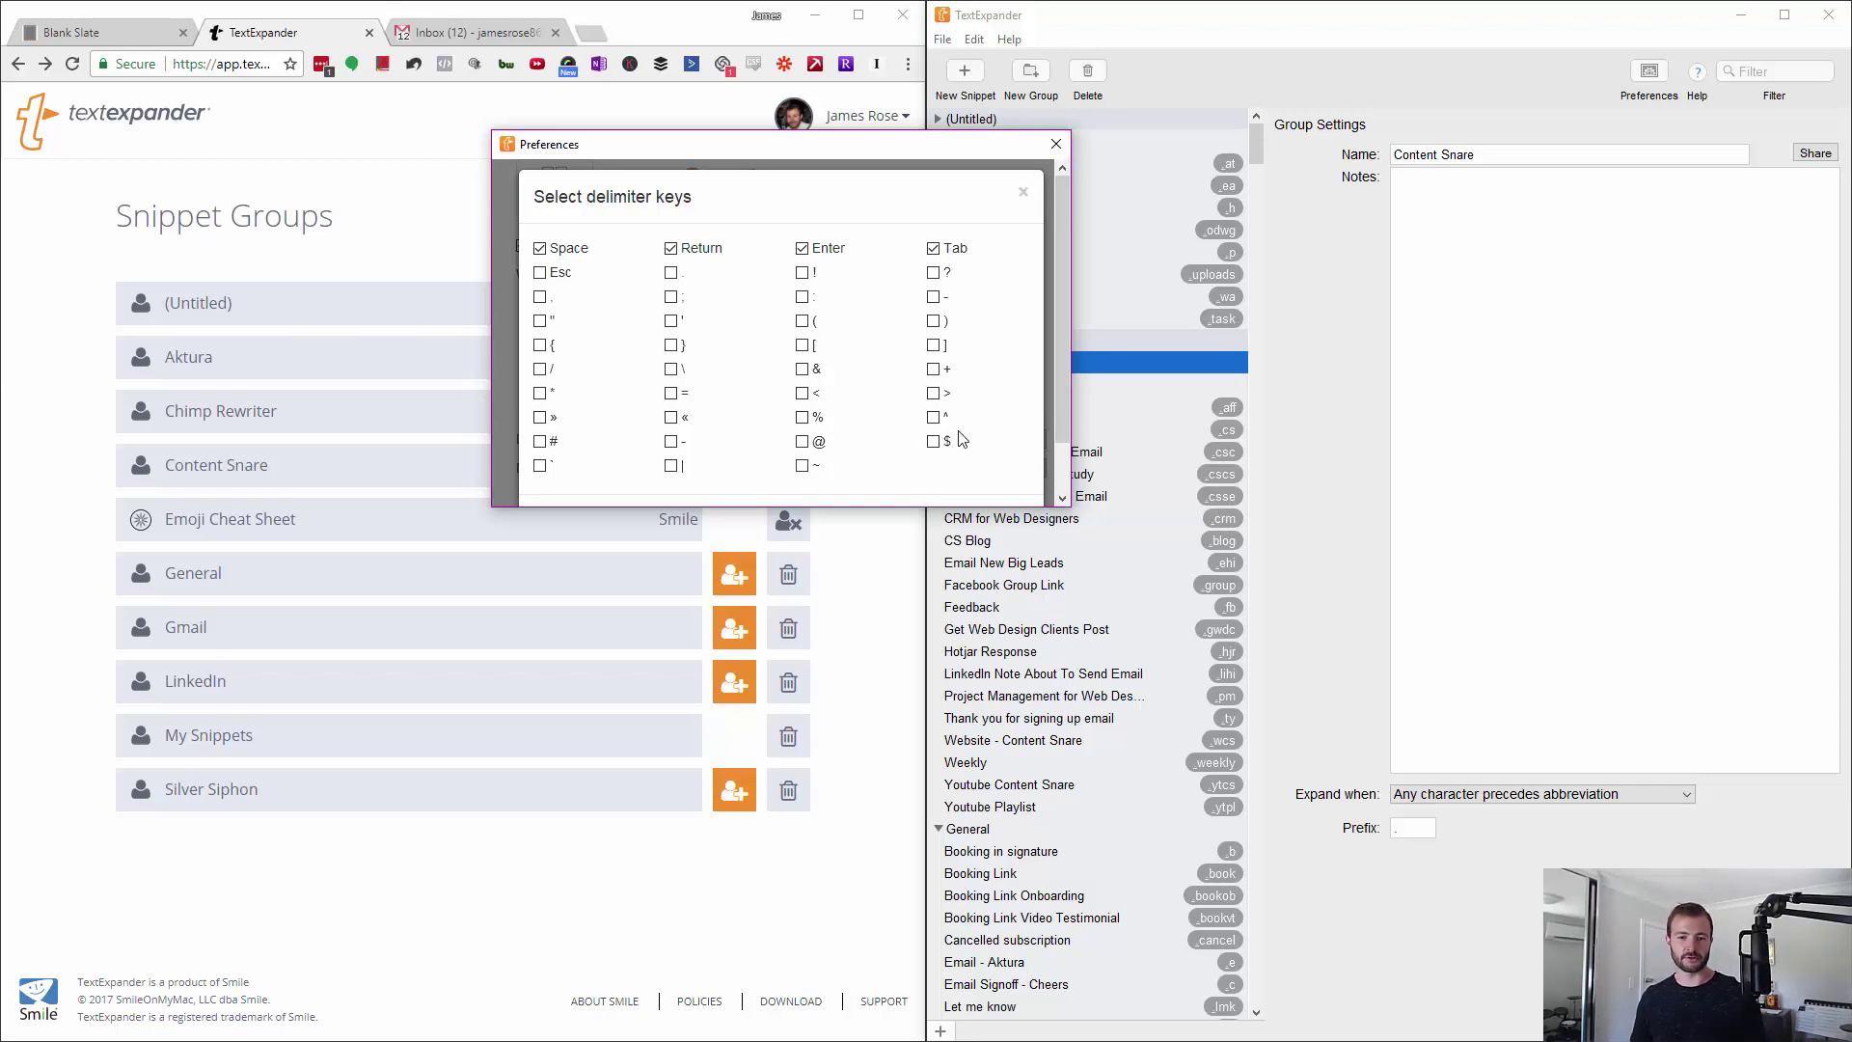
left_click(1025, 193)
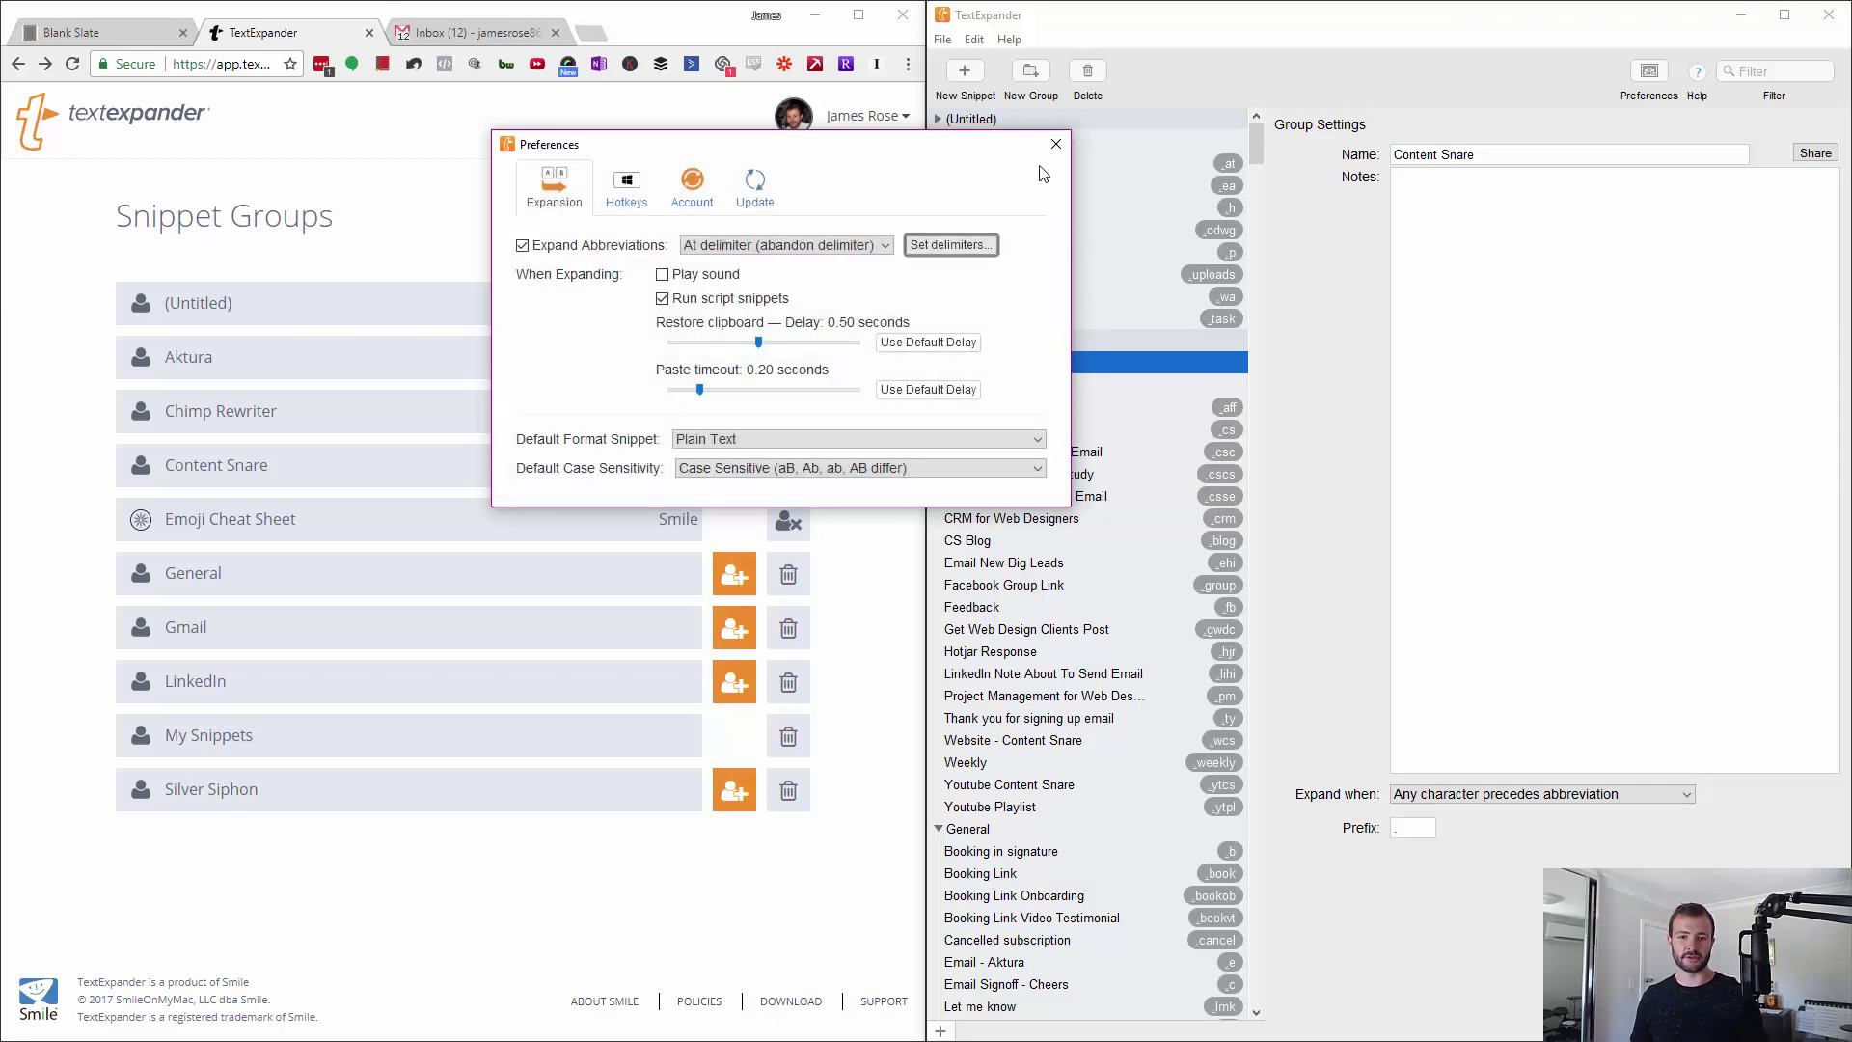
left_click(1055, 144)
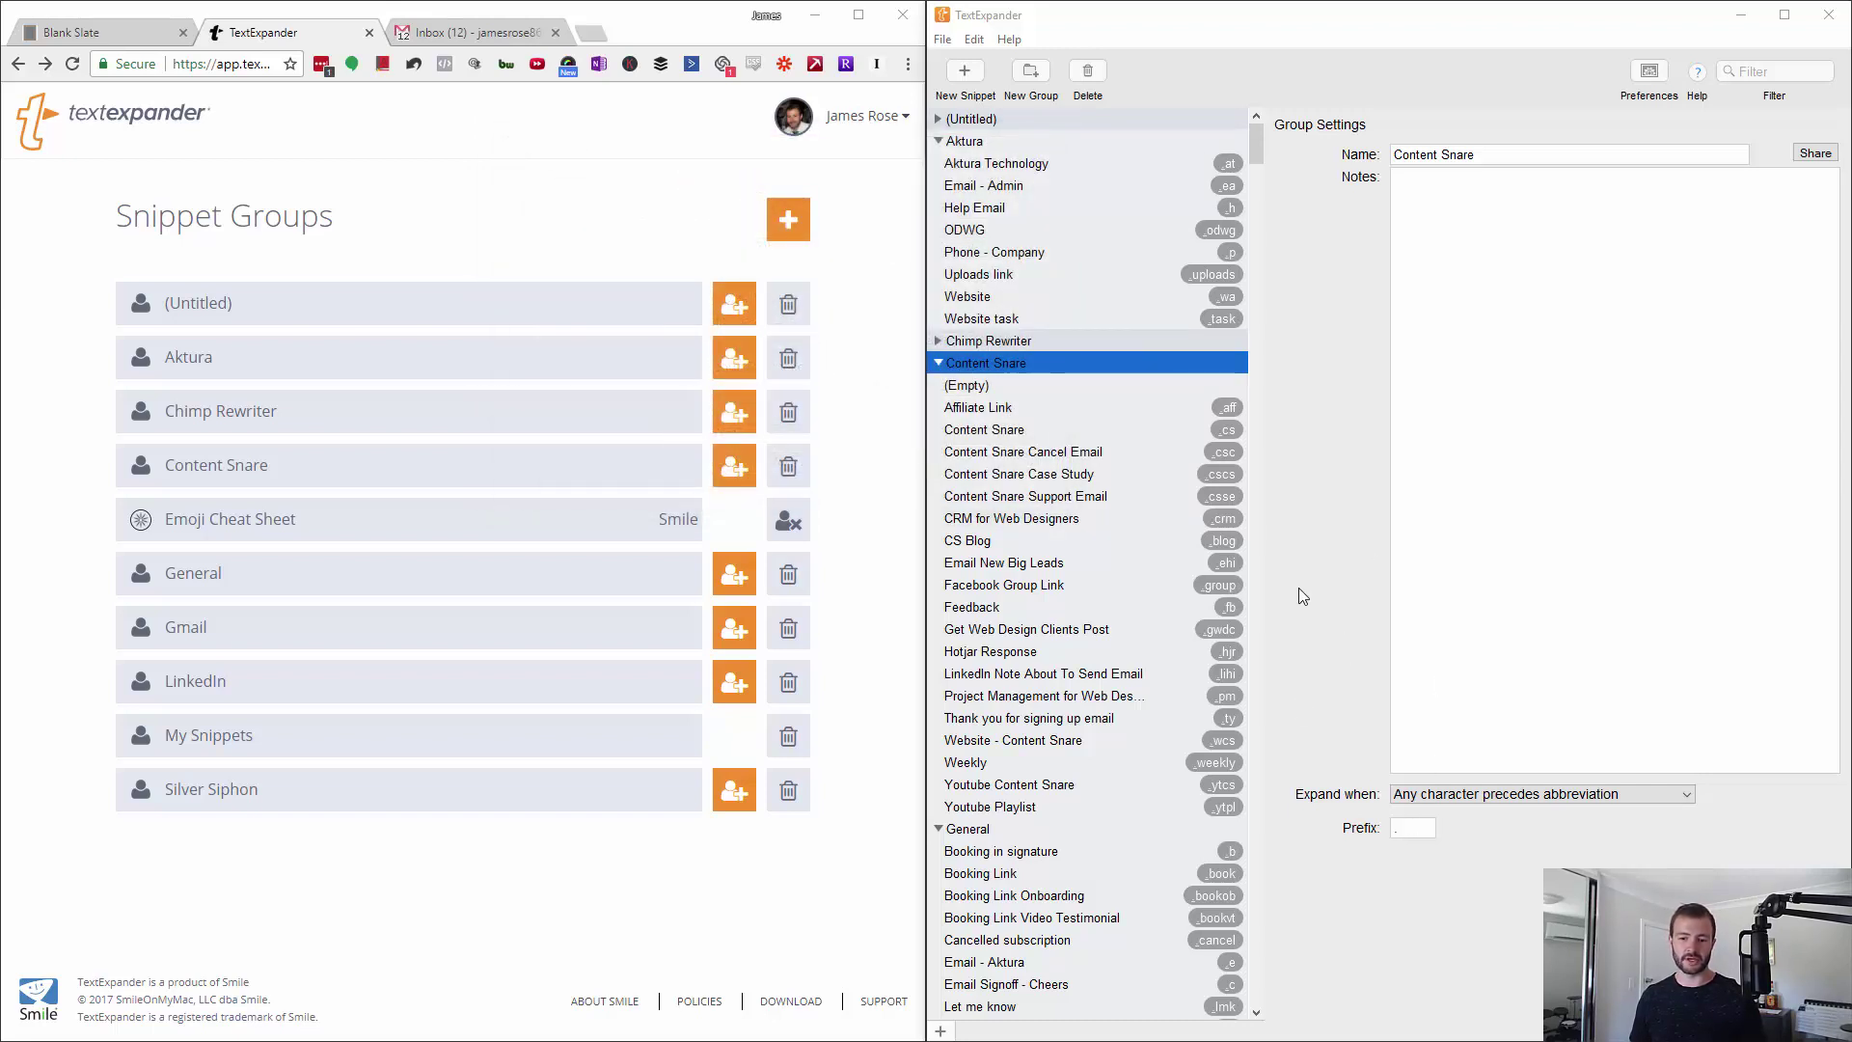
Open the LinkedIn group's settings and check its prefix and notes fields
scroll(1141, 577, "down", 9)
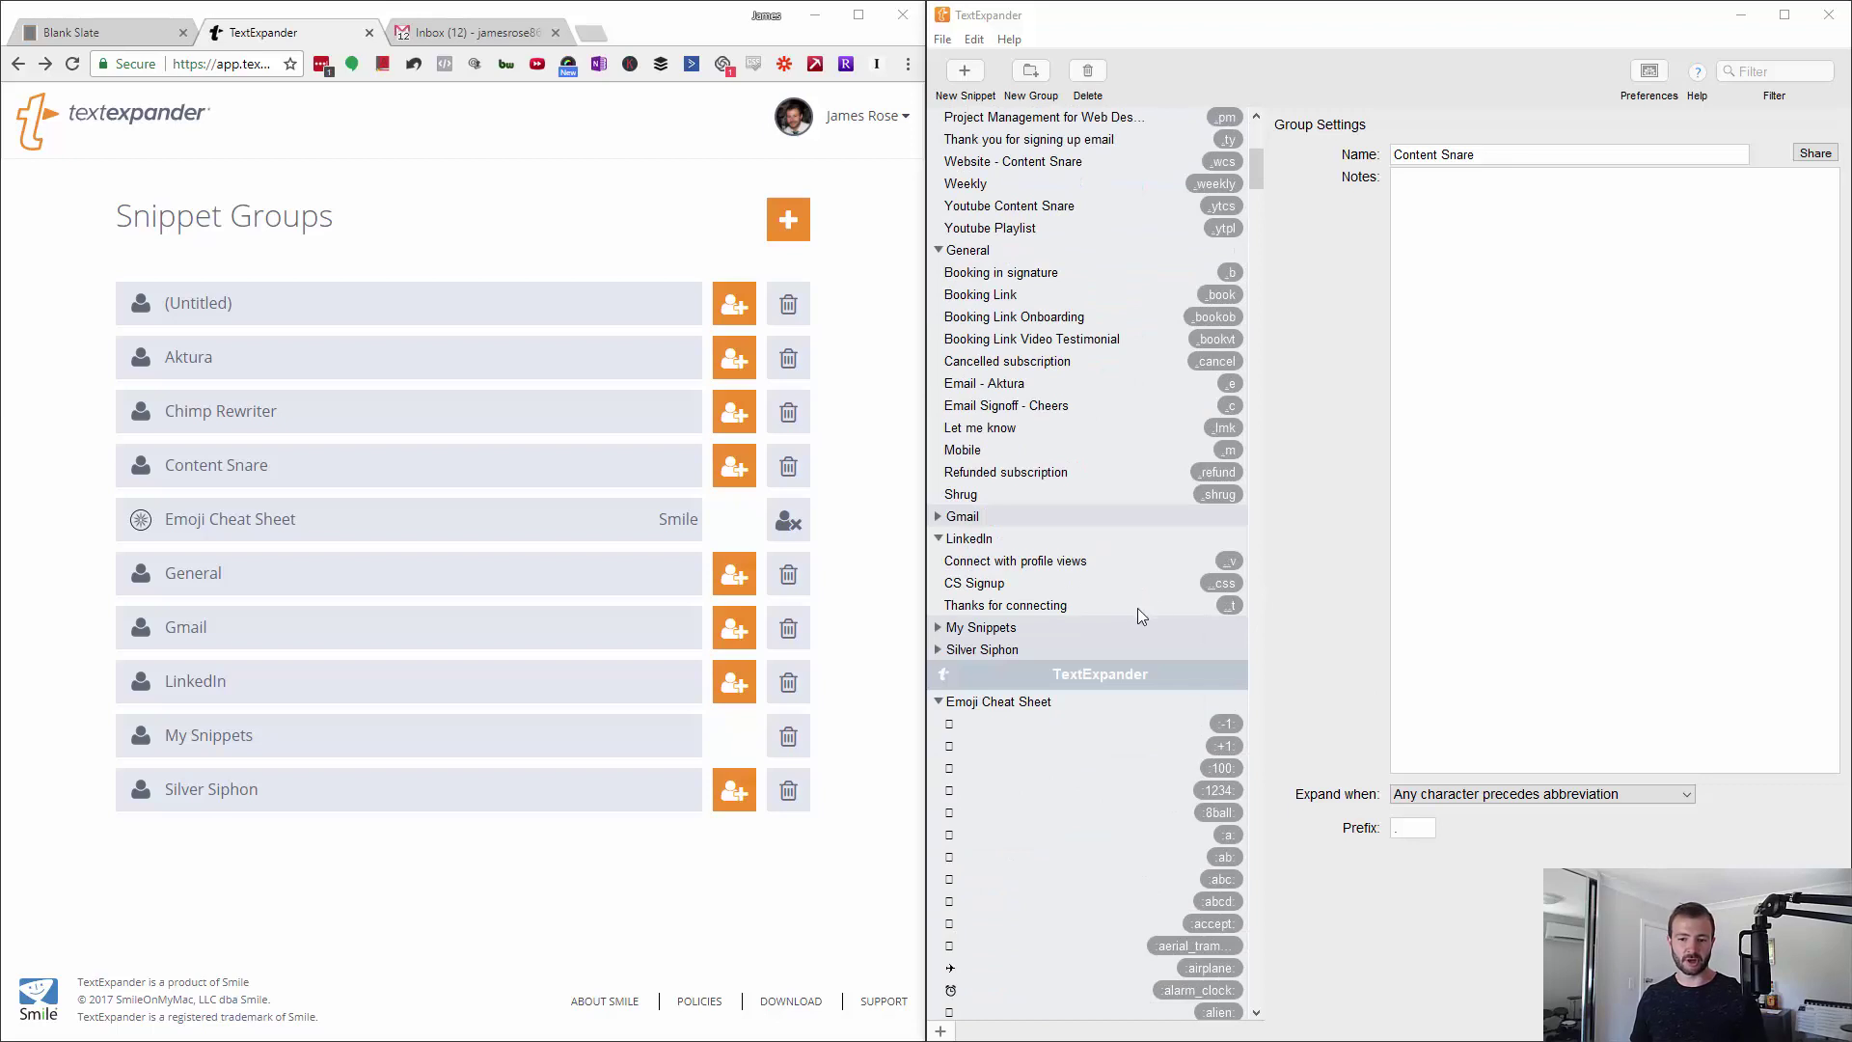
left_click(1066, 540)
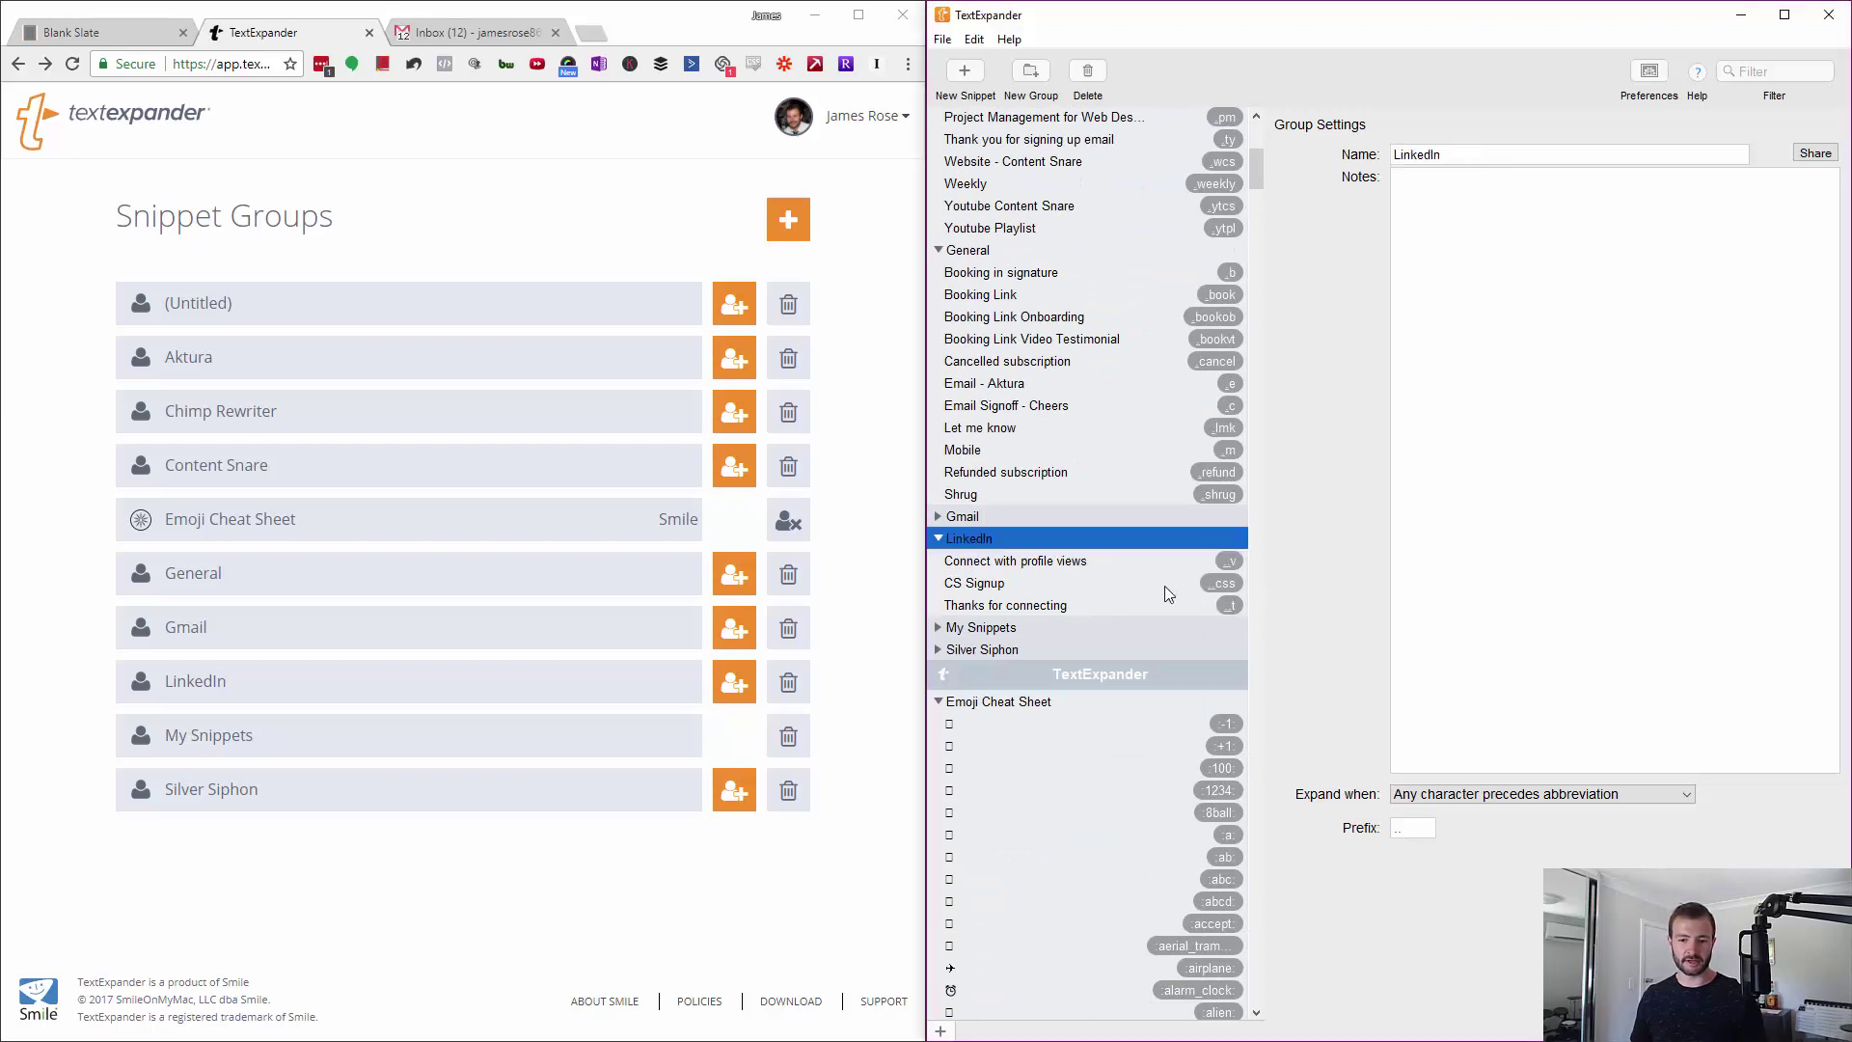
left_click(1394, 828)
left_click(1445, 536)
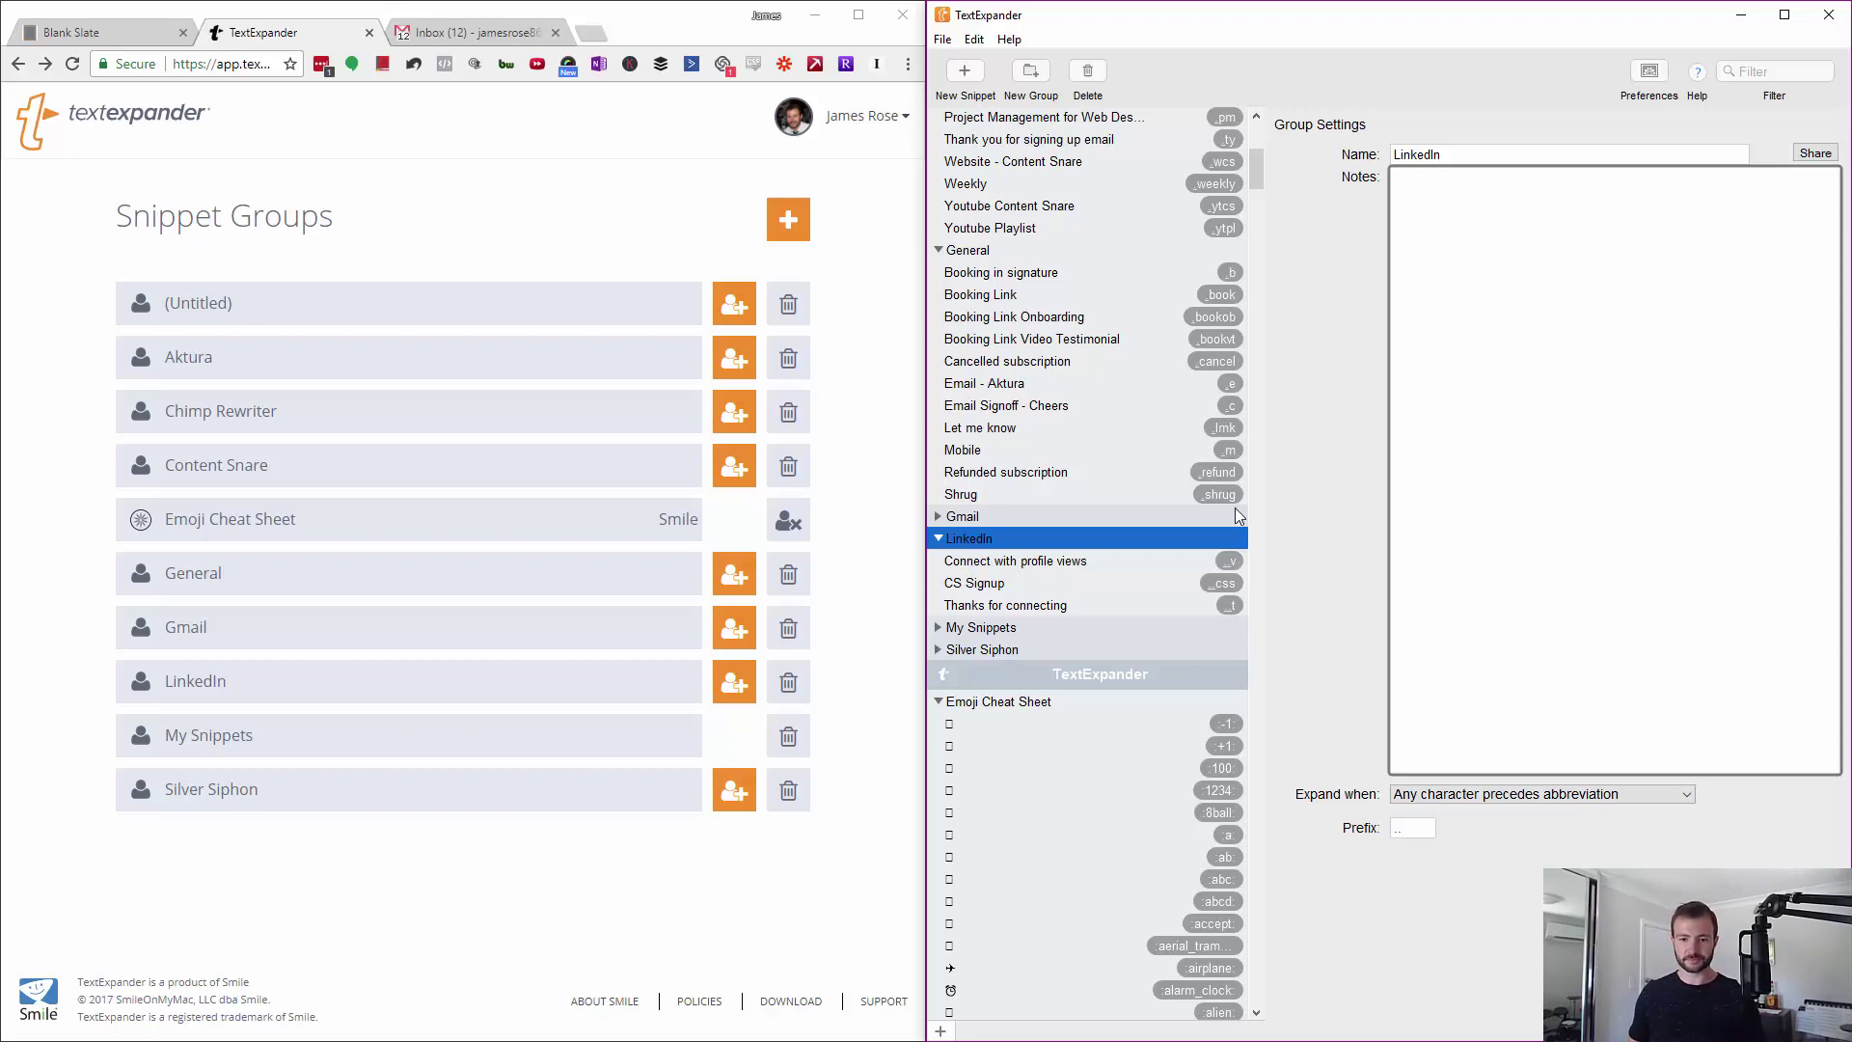
scroll(1011, 320, "up", 9)
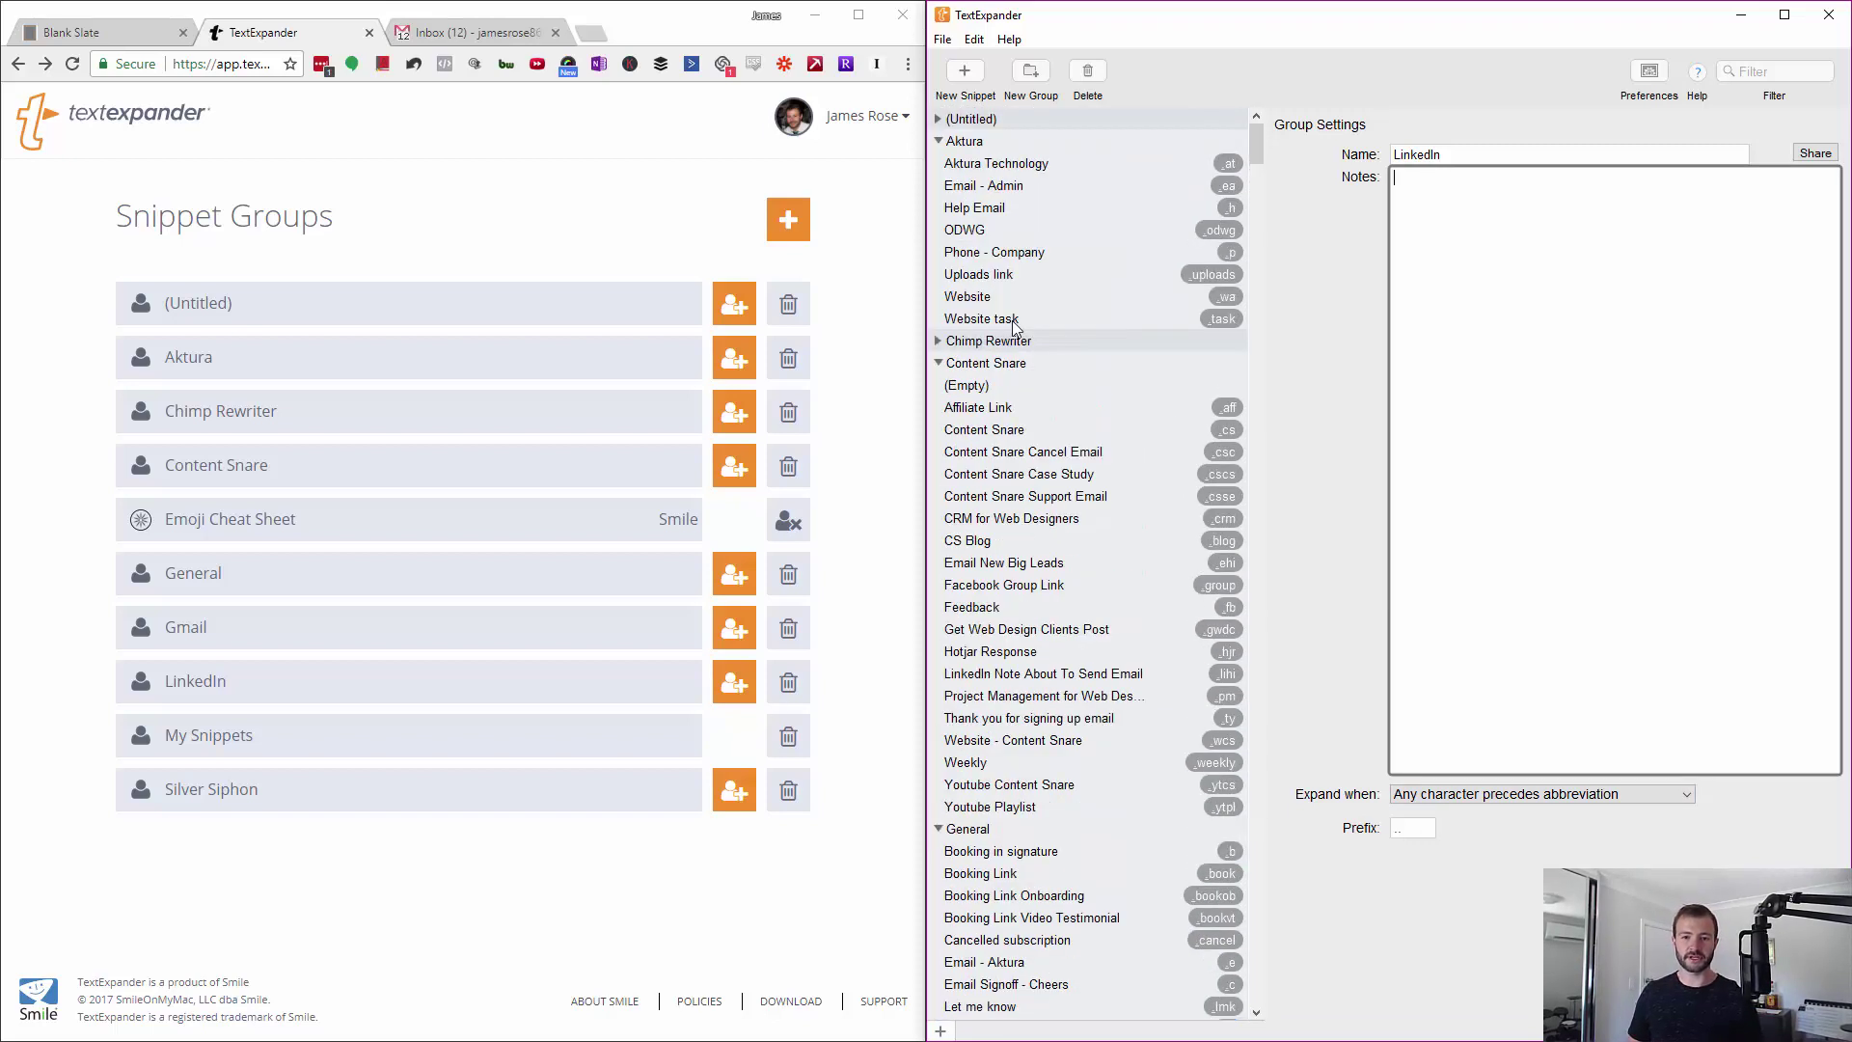